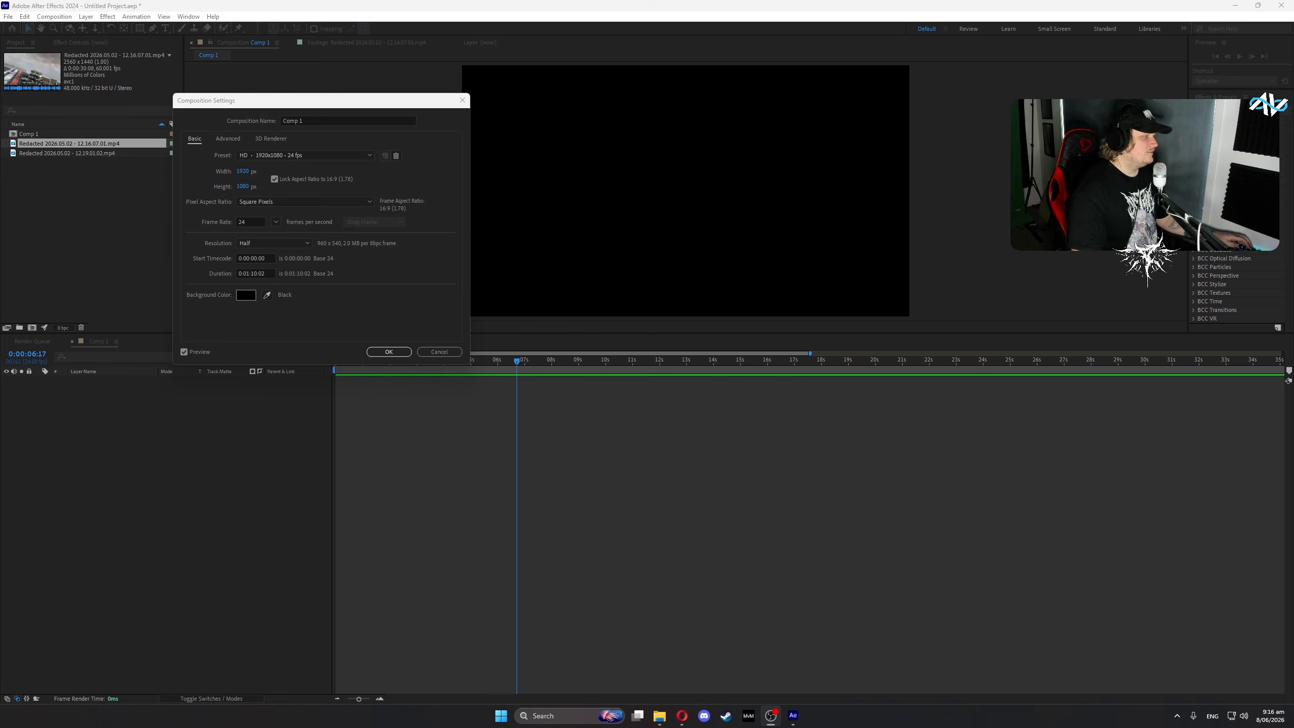
- Accept the 1920x1080, 24 fps settings for Comp 1 and add the 12.19.01.02 clip at its start
left_click(312, 102)
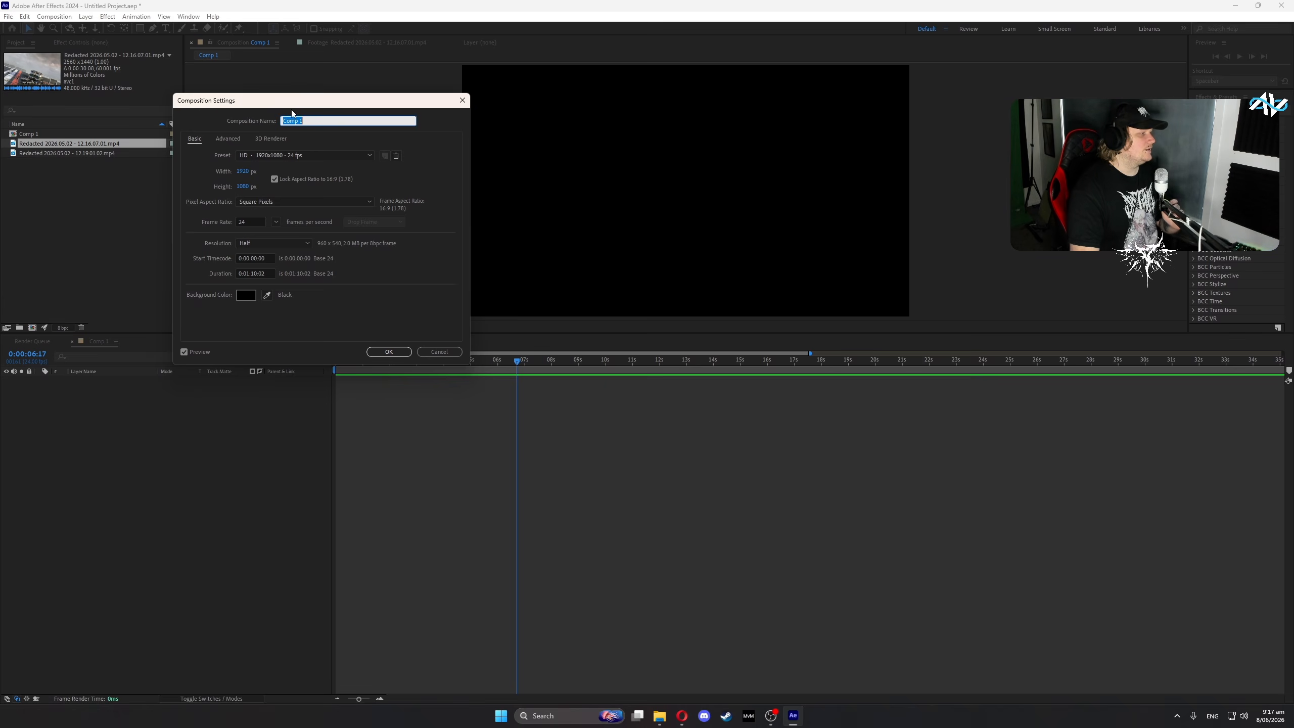
left_click(388, 351)
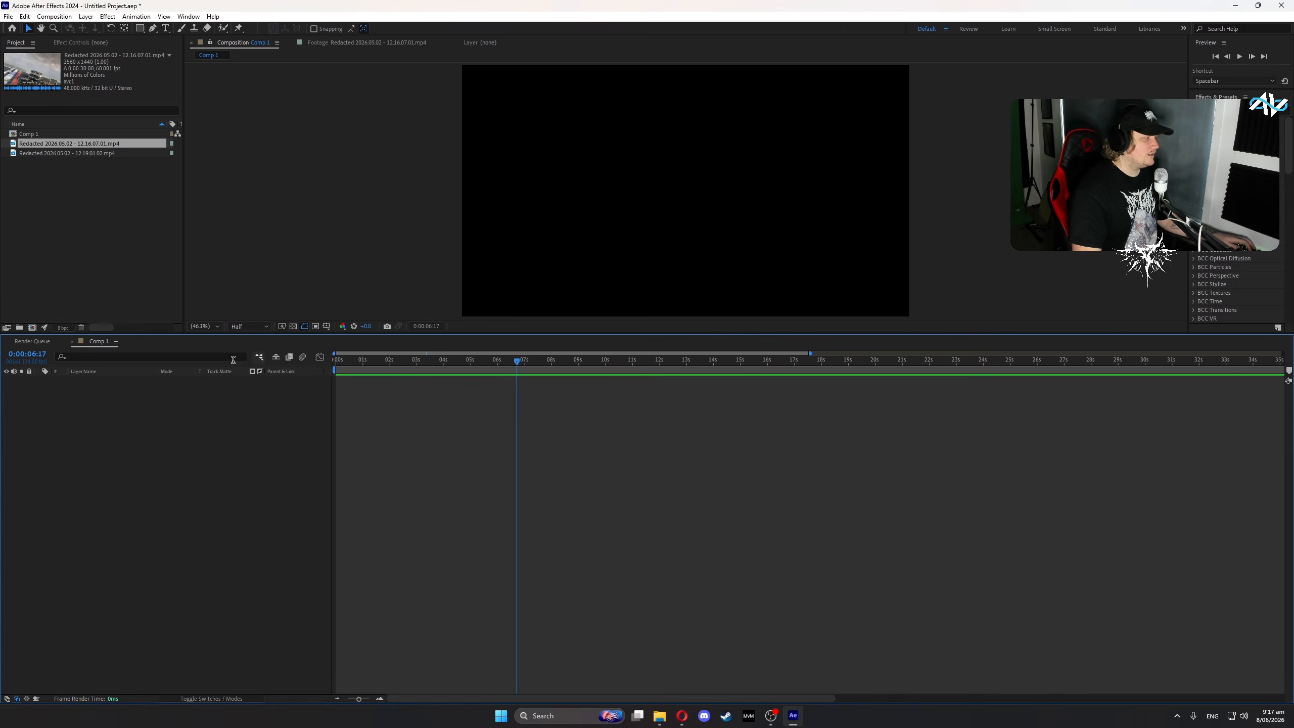
left_click(39, 153)
double_click(47, 152)
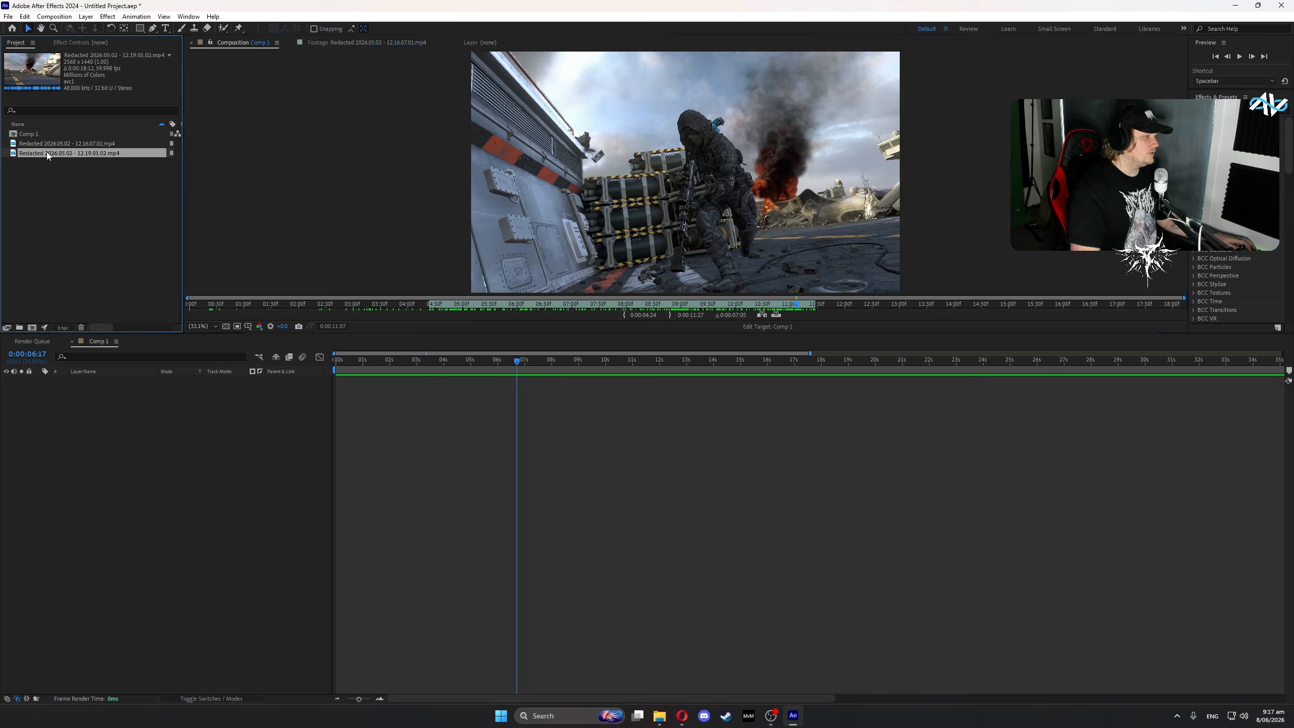
left_click_drag(51, 154, 153, 427)
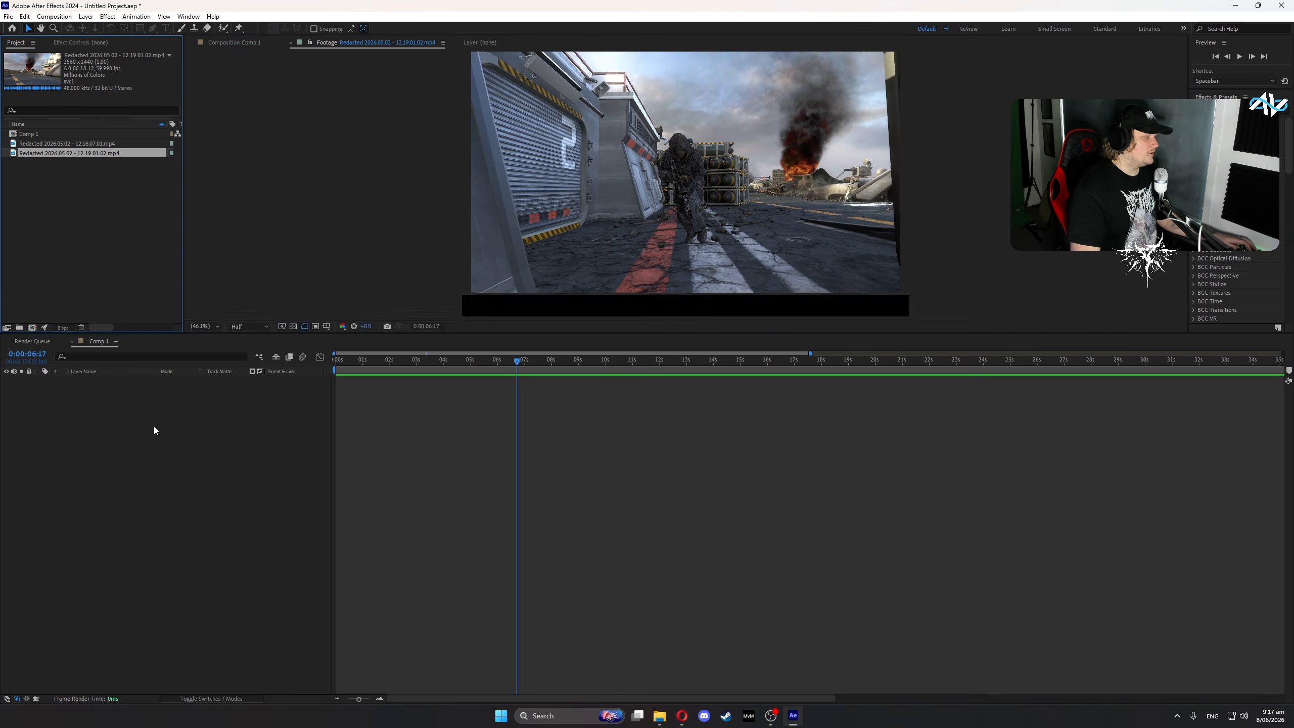
left_click_drag(411, 360, 480, 384)
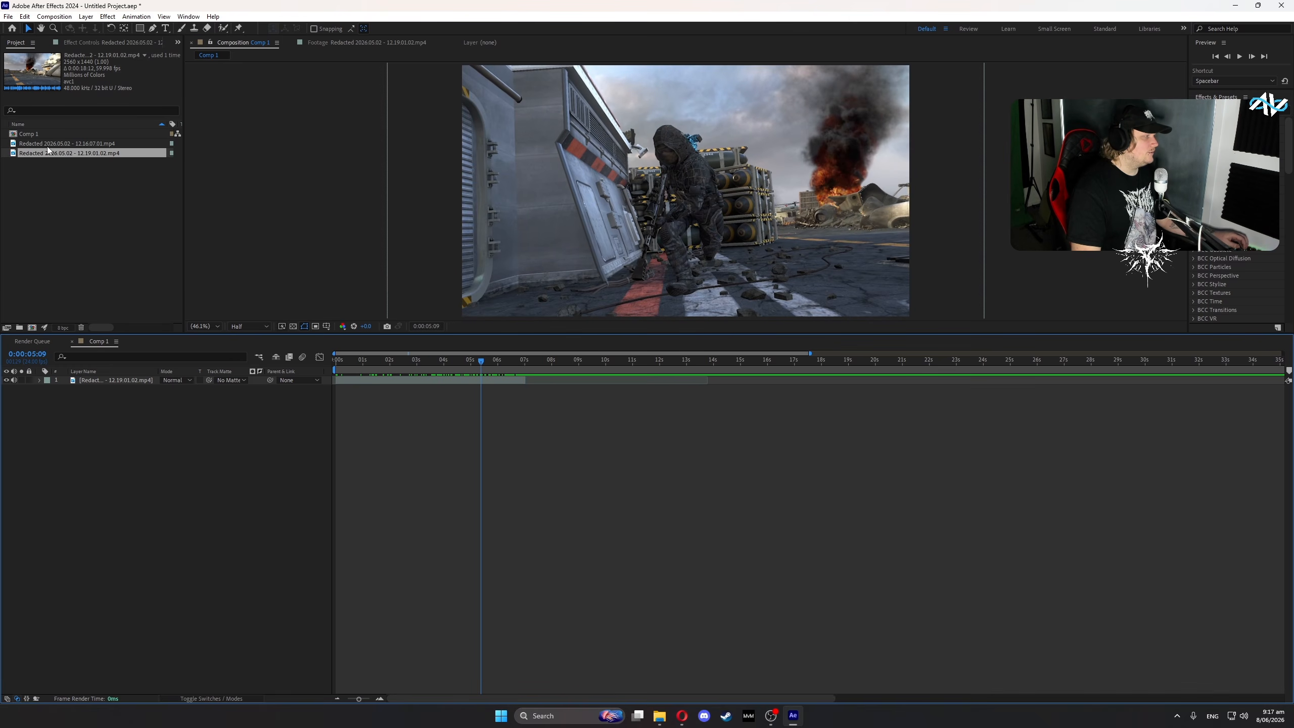
- Place the 12.16.07.01 clip on its own layer in Comp 1, starting where the first clip ends
left_click_drag(46, 144, 549, 374)
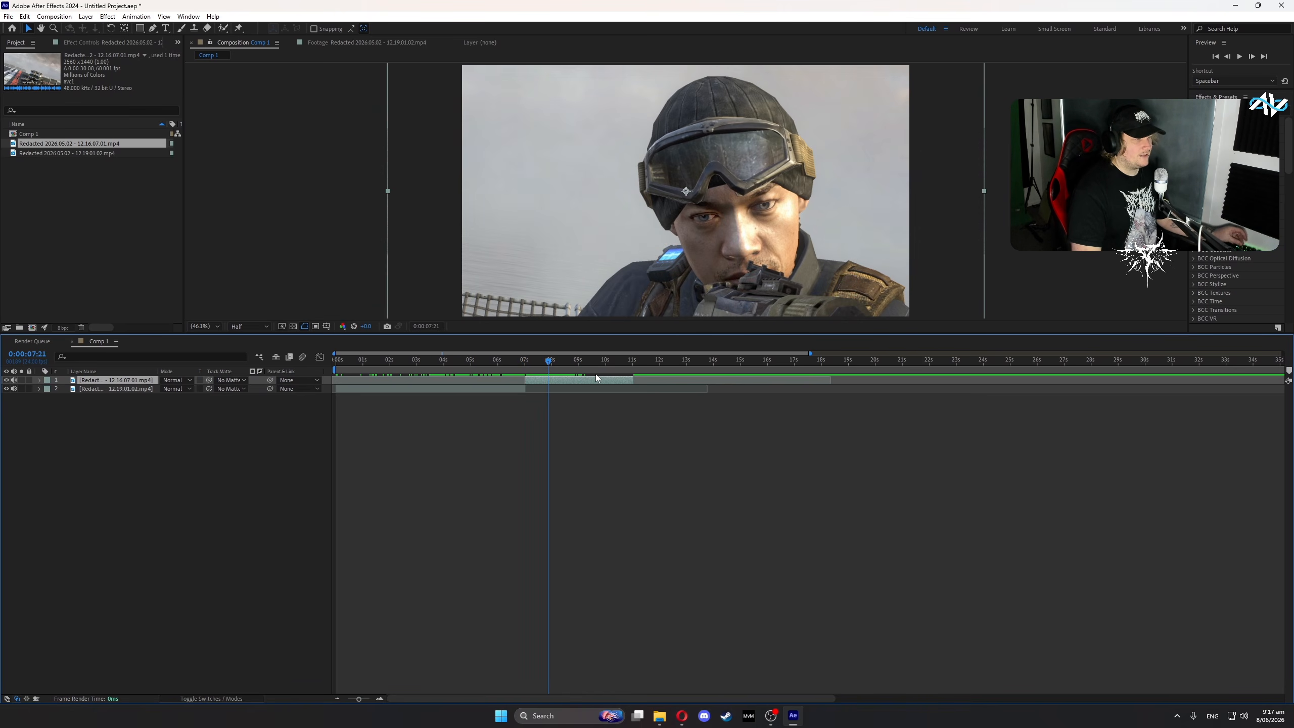
left_click_drag(544, 362, 583, 361)
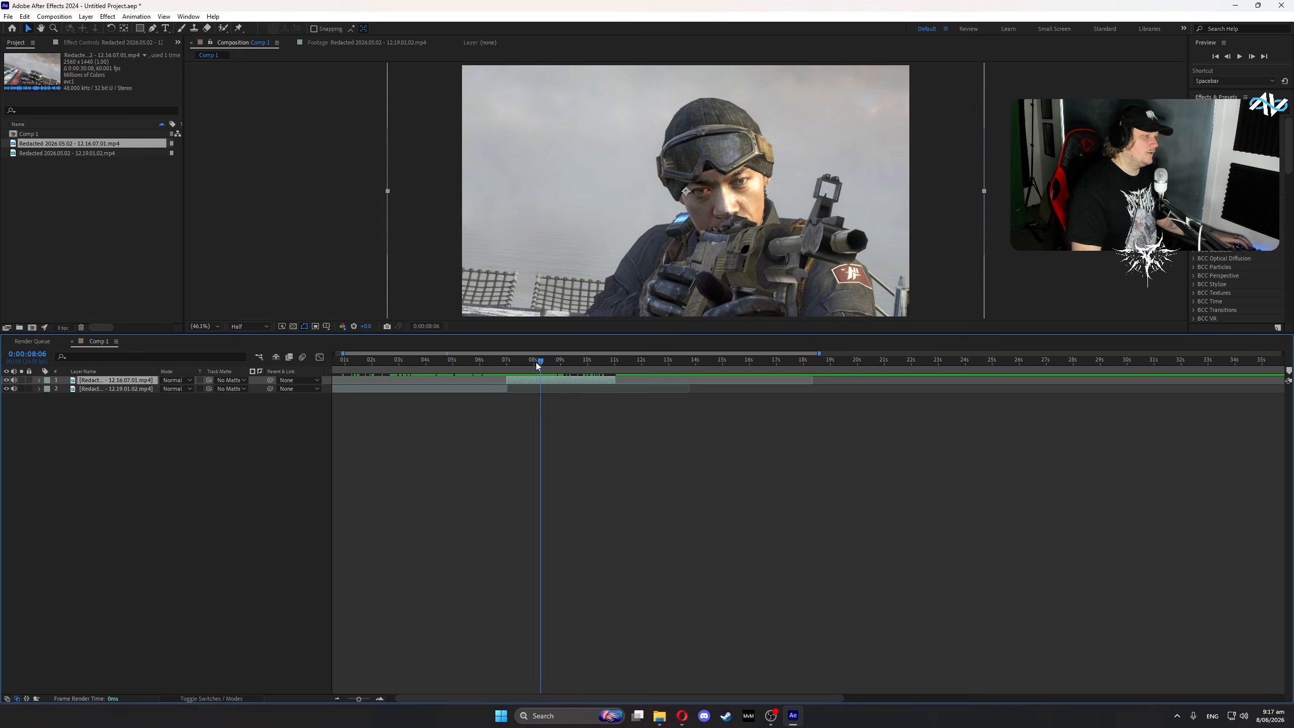
left_click_drag(537, 361, 510, 366)
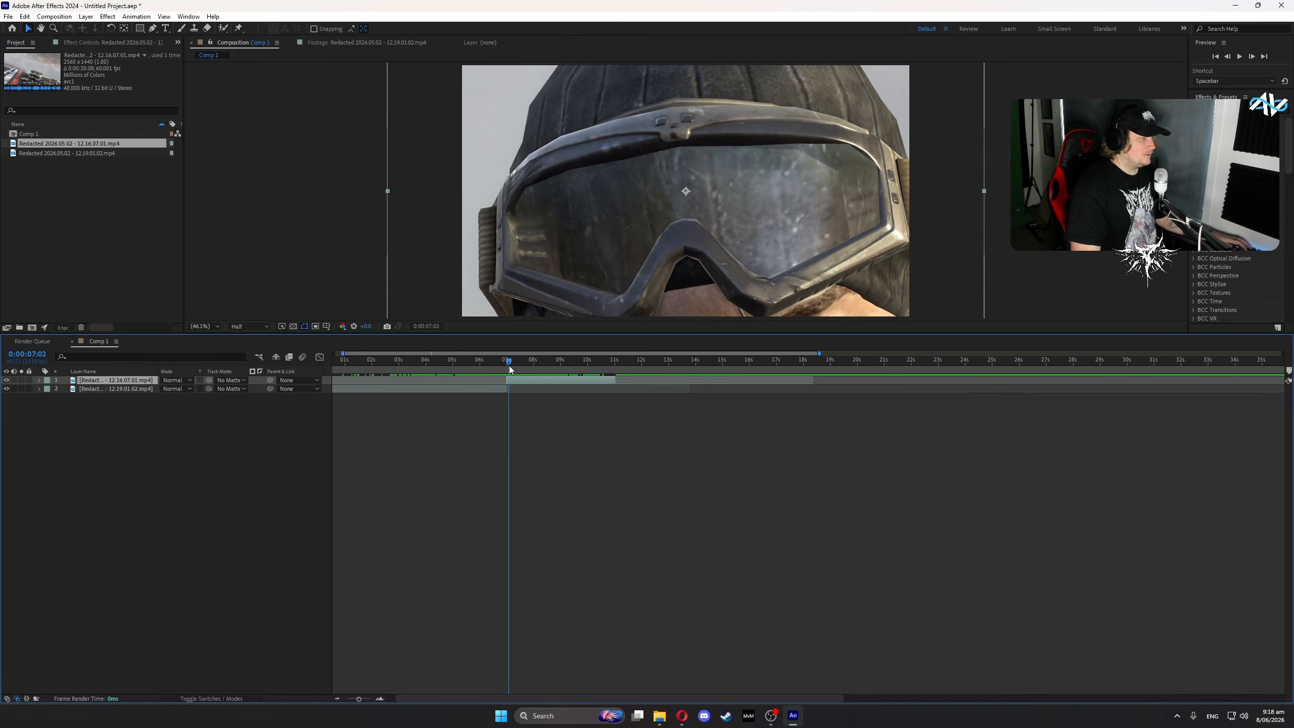
- Examine the 12.16.07.01 clip in its layer view and return to the Comp 1 view
double_click(516, 379)
mouse_move(814, 304)
left_mouse_down()
mouse_move(799, 305)
mouse_move(884, 305)
mouse_move(815, 308)
left_mouse_up()
key("space")
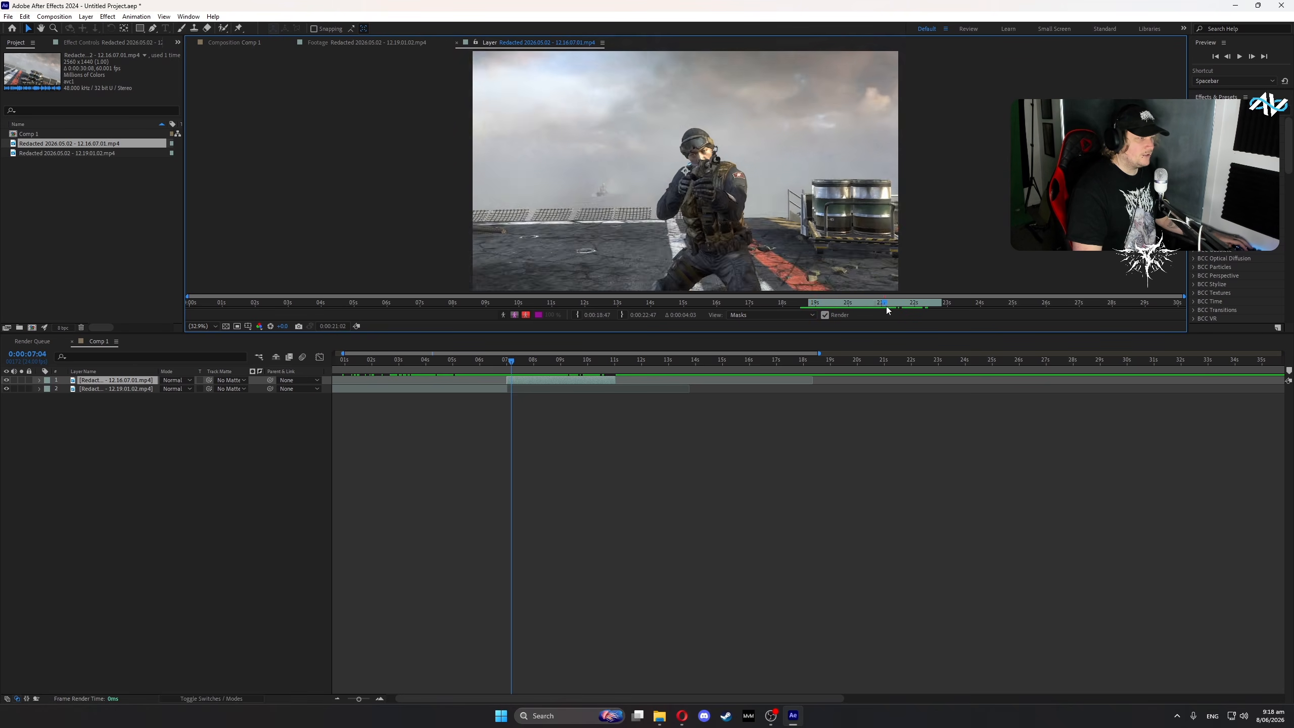
left_click(244, 44)
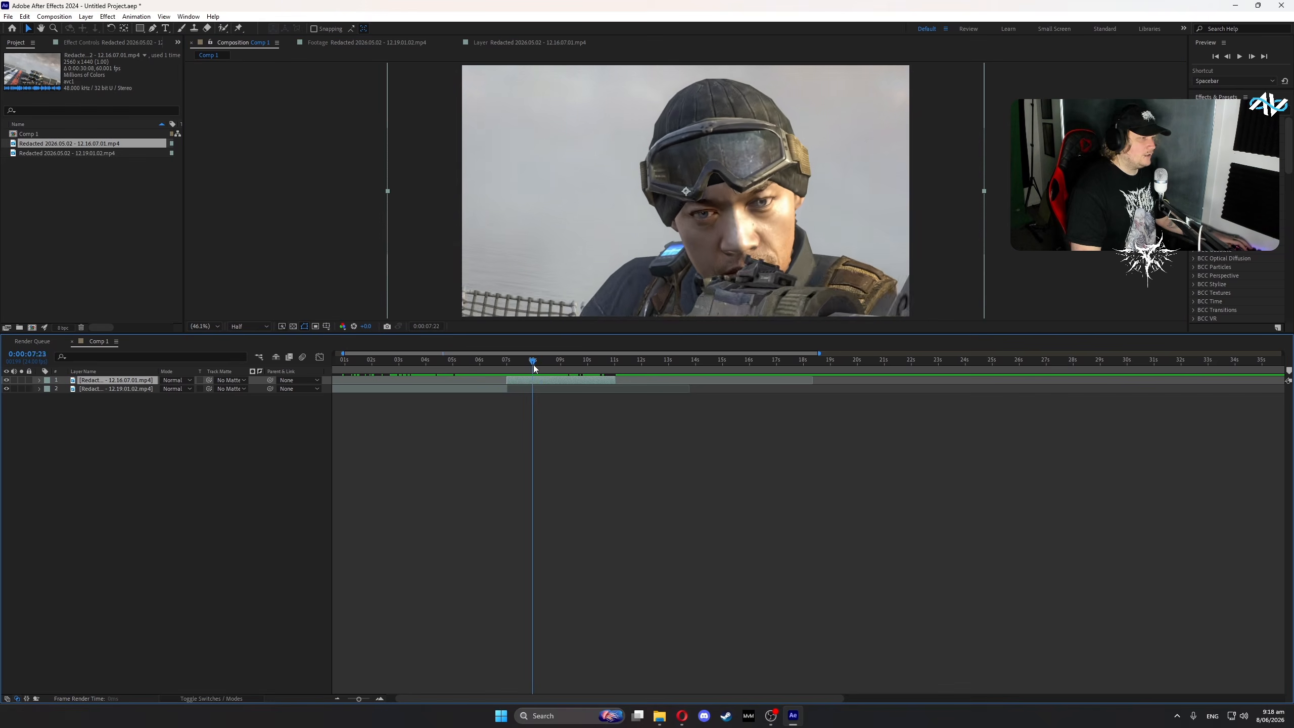
- Pre-compose the 12.16.07.01 layer, moving all attributes into the new composition
right_click(525, 379)
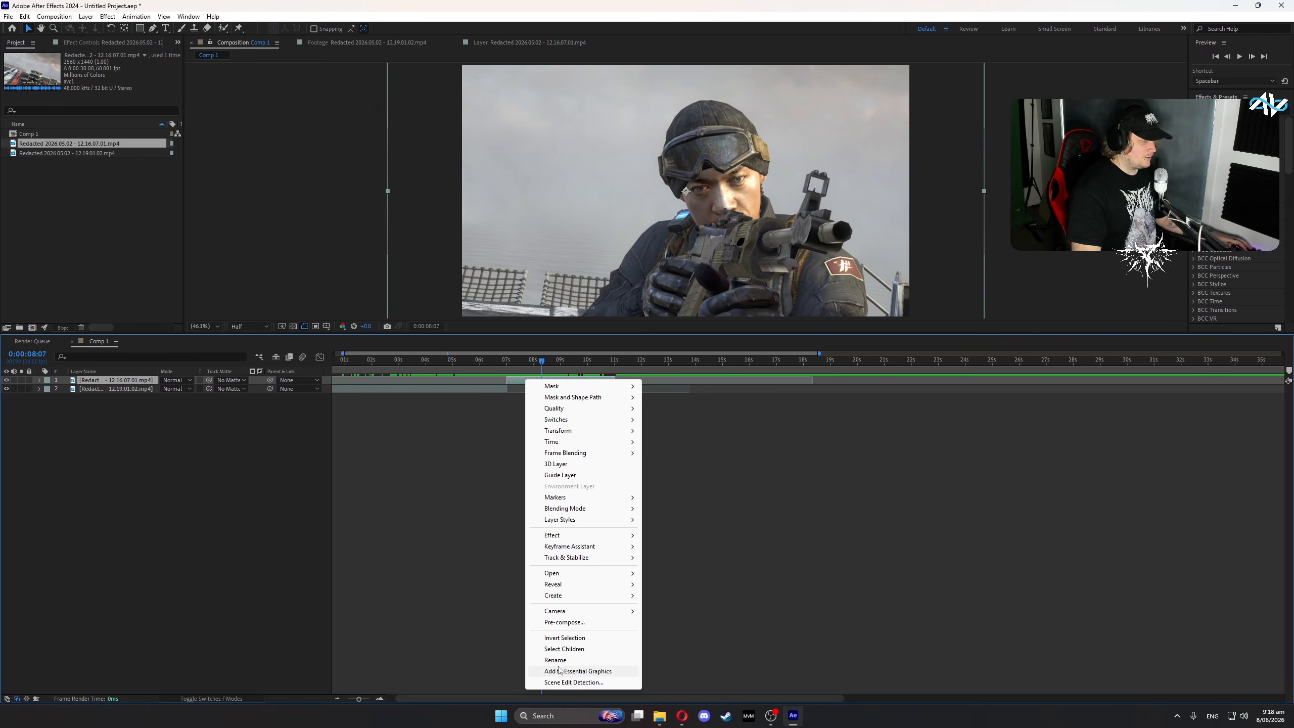
left_click(564, 621)
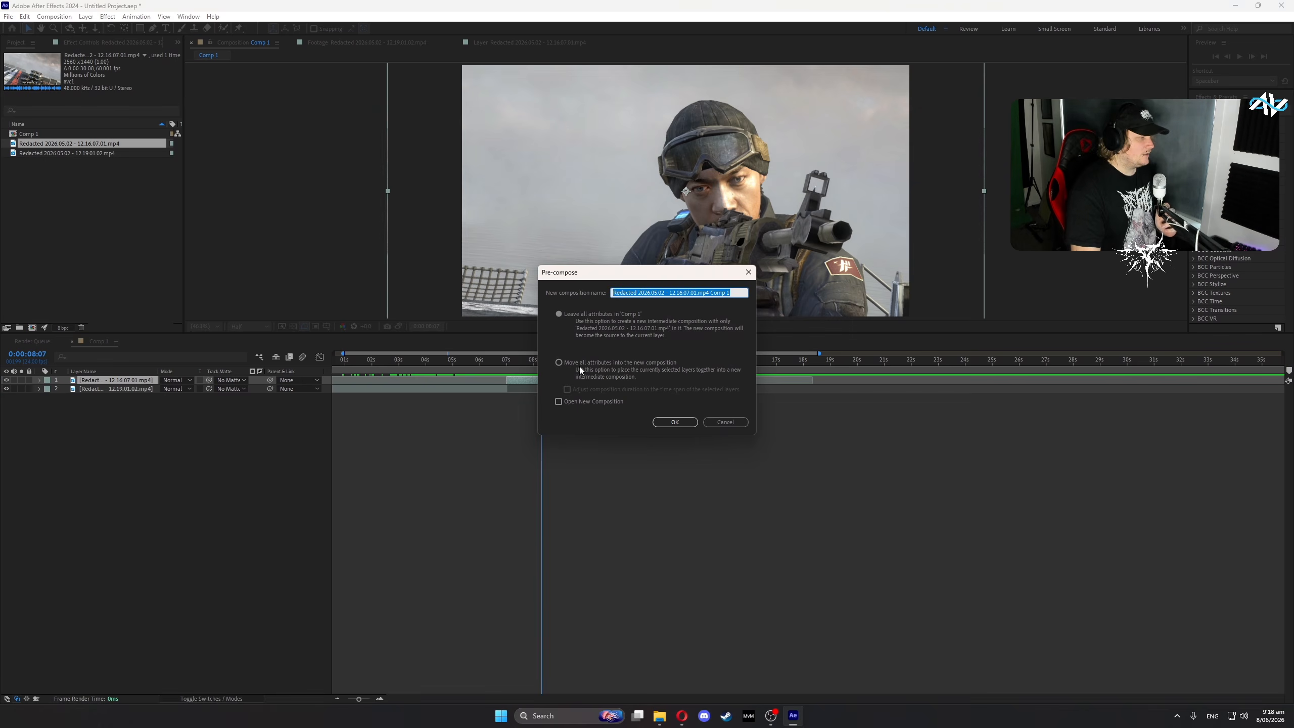
left_click(579, 364)
left_click(675, 422)
- Trim the precomp in Comp 1 to its visible footage by splitting at 0:00:07:00 and after the footage ends, deleting the empty parts
left_click(509, 359)
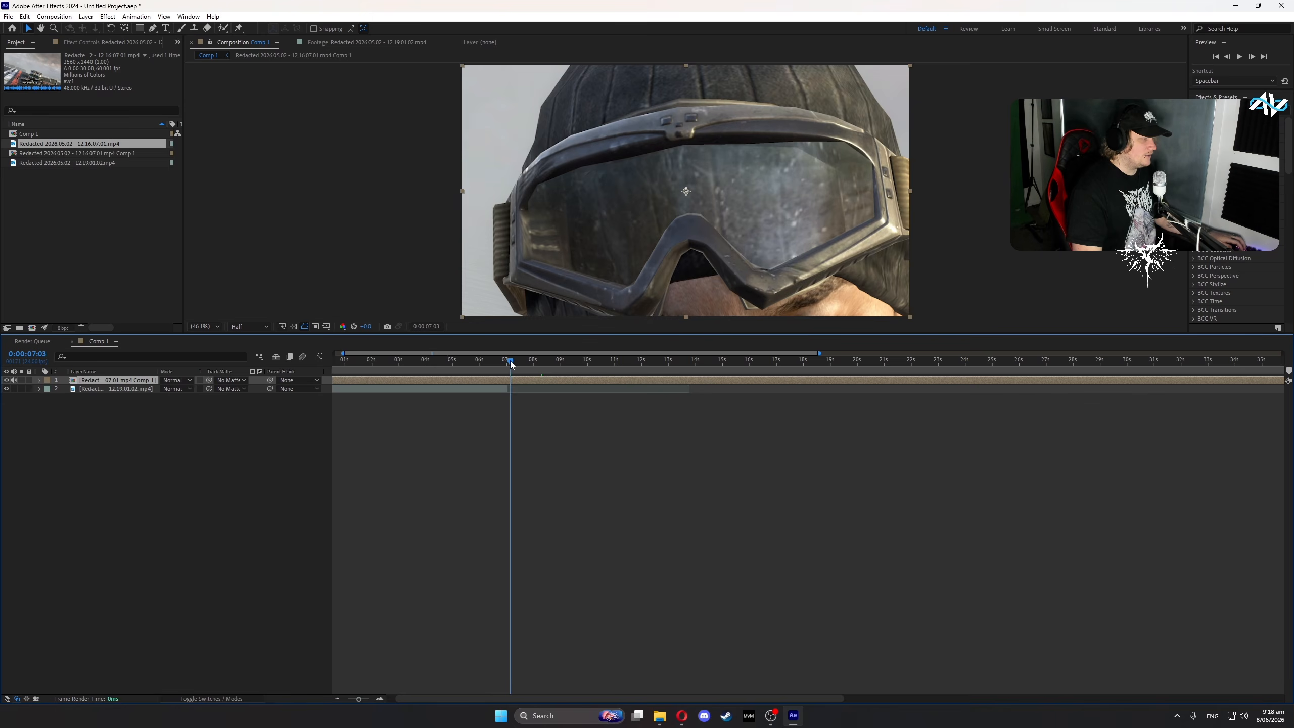
key("ctrl+shift+d")
left_click(487, 387)
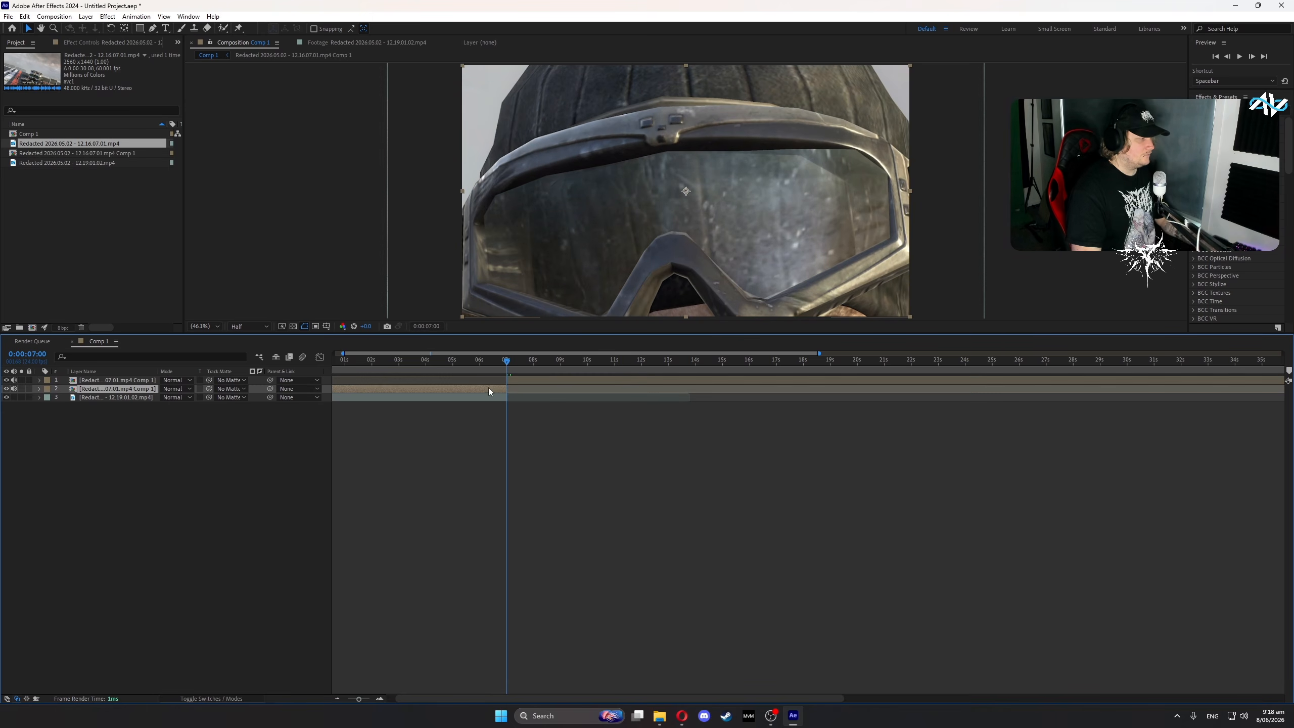
key("Delete")
left_click_drag(506, 363, 626, 379)
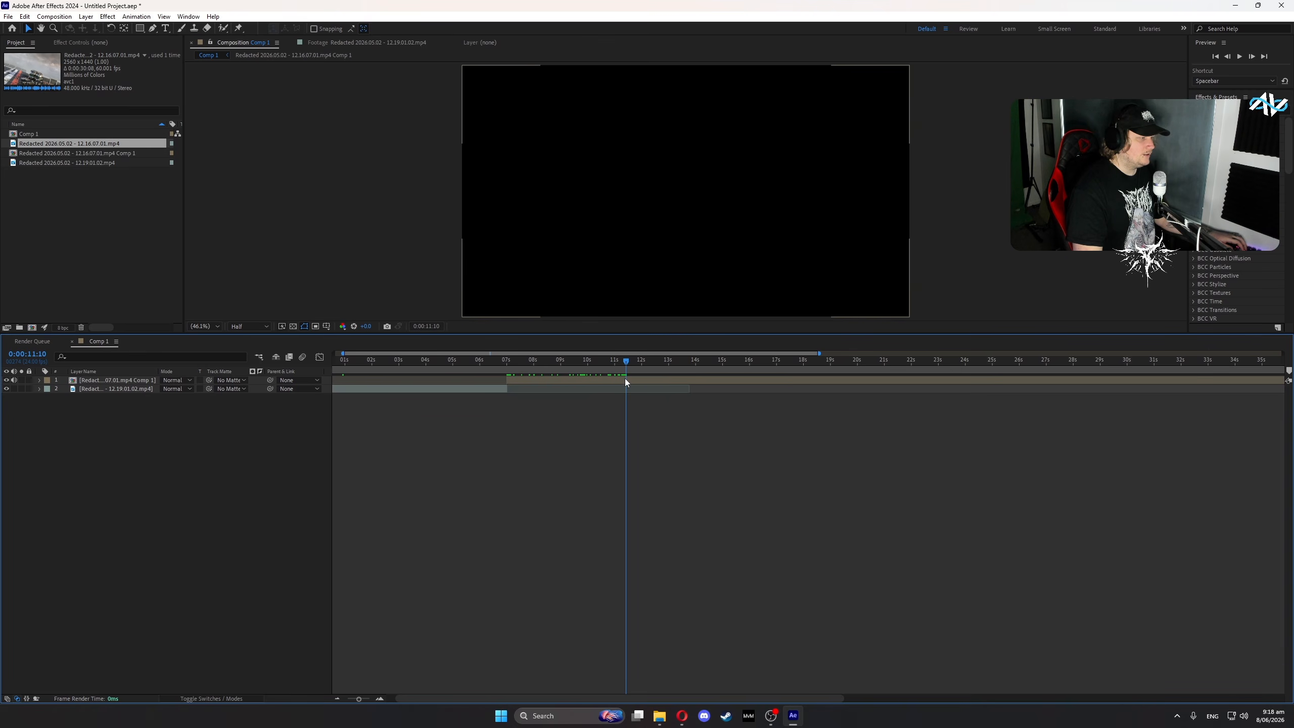
left_click(641, 381)
key("ctrl+shift+d")
key("Delete")
- Open the 12.16.07.01 precomp and set its frame rate to 24 fps
double_click(142, 380)
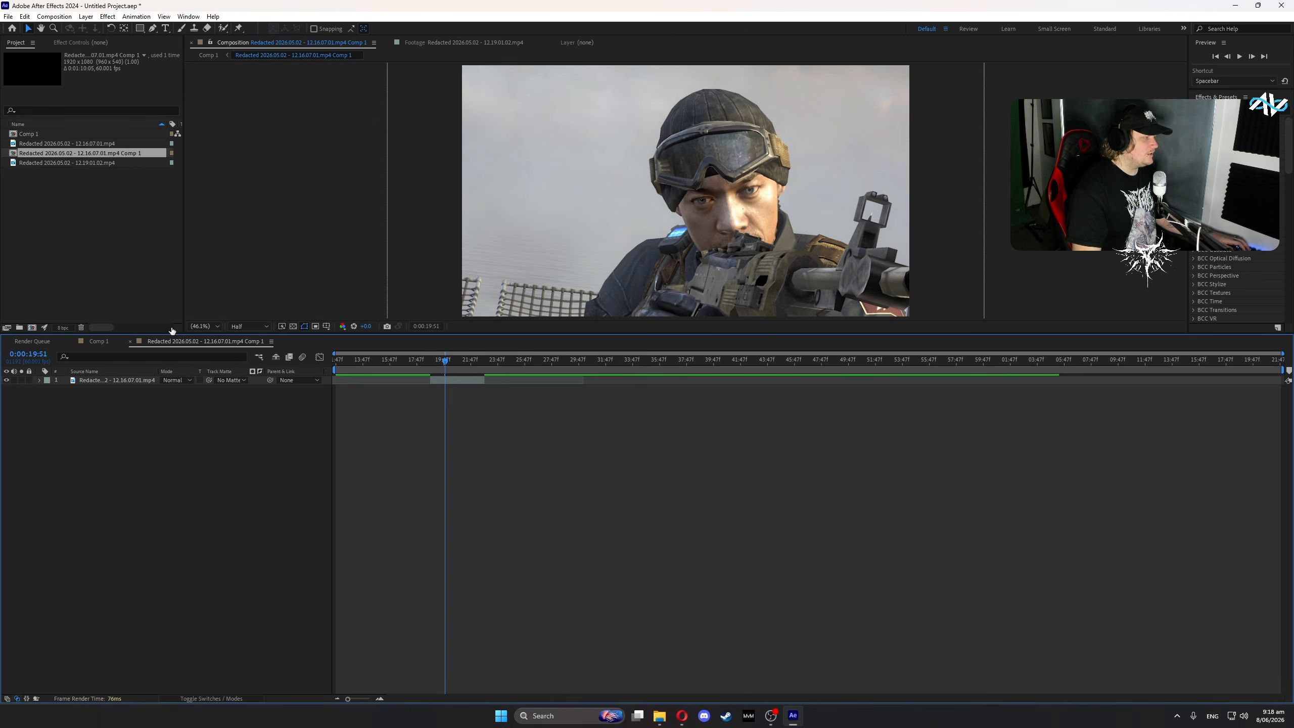
left_click(37, 17)
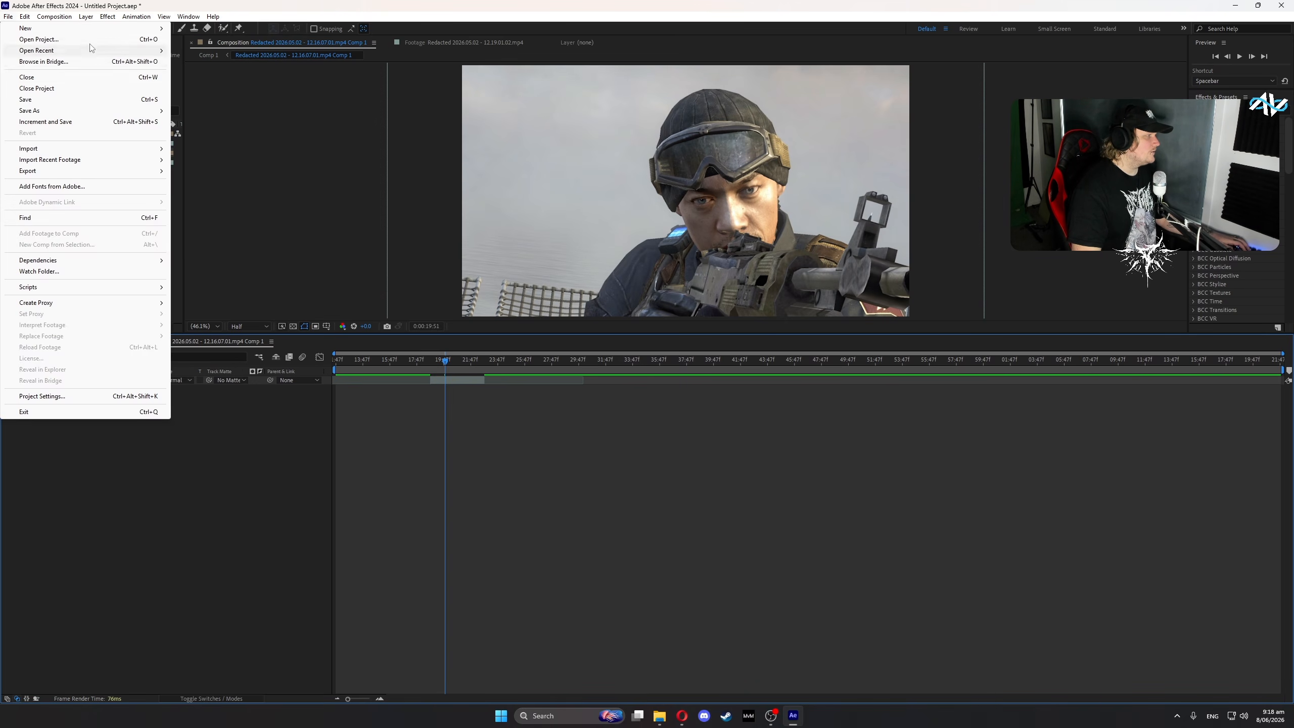
left_click(76, 39)
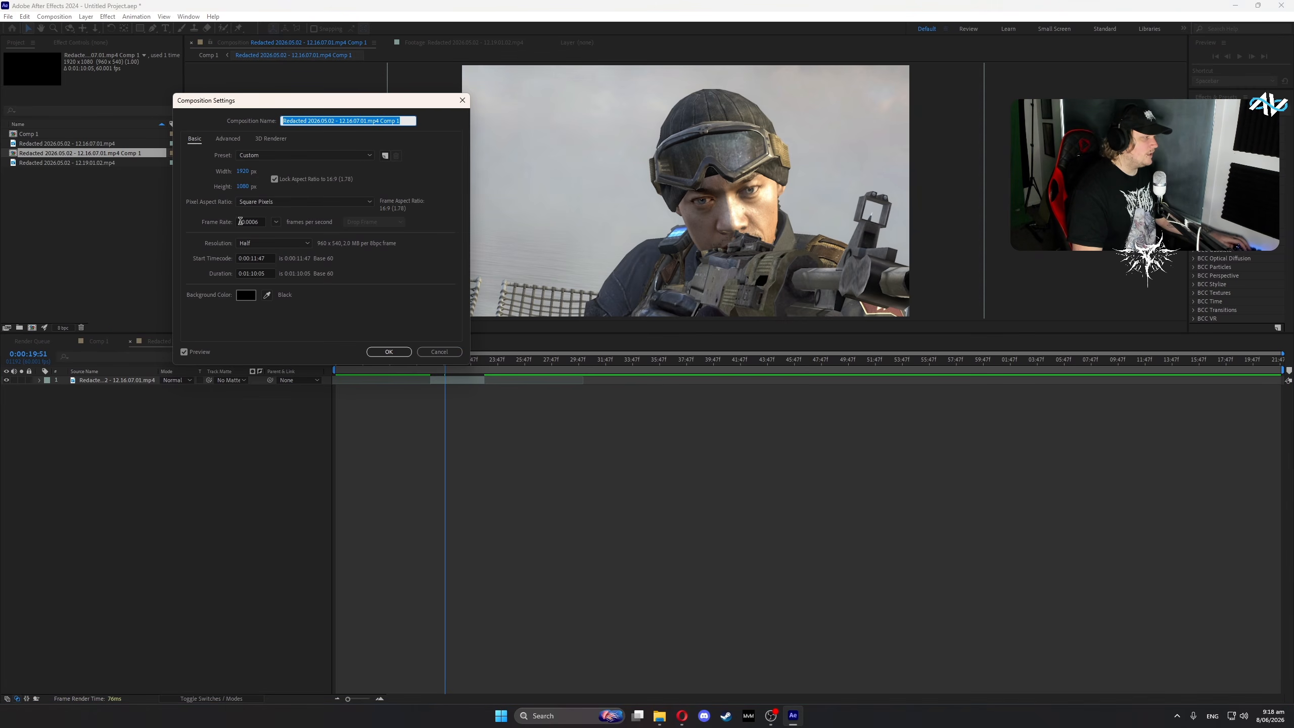
left_click(274, 222)
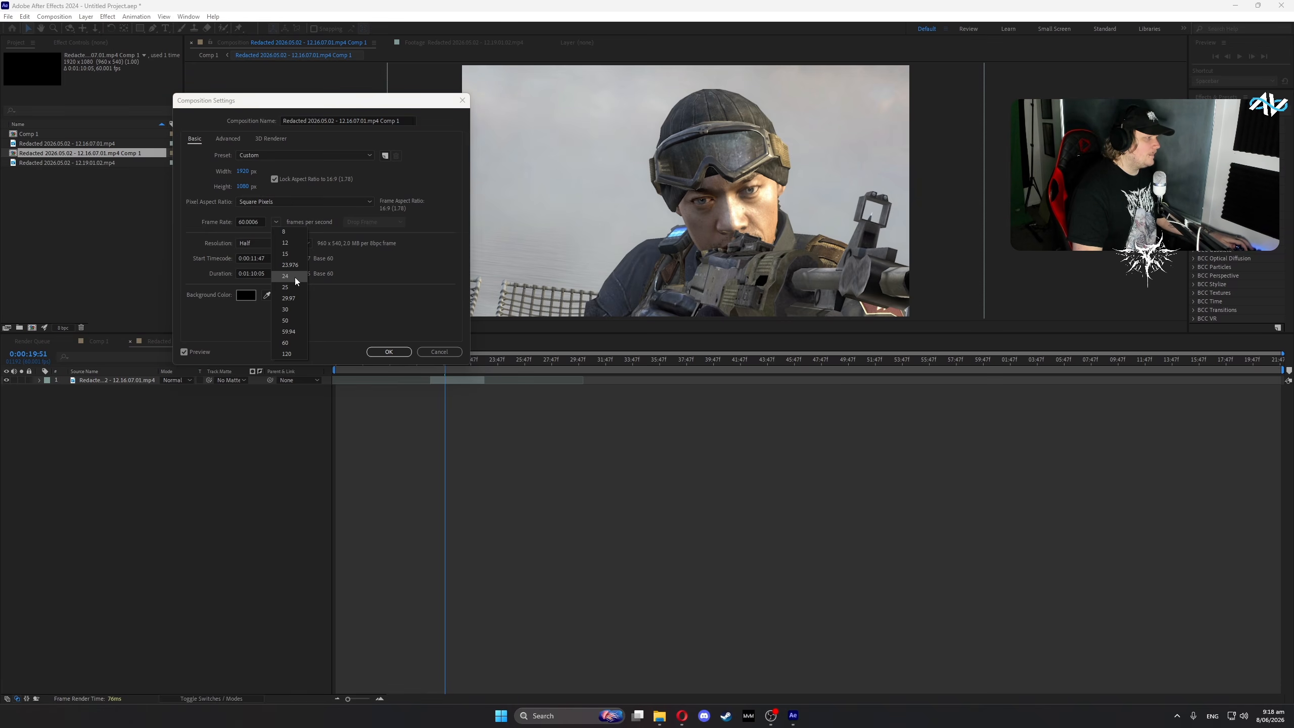
left_click(295, 277)
left_click(389, 352)
- Pre-compose the footage layer inside the precomp once more, with all attributes moved into the new composition
left_click(445, 380)
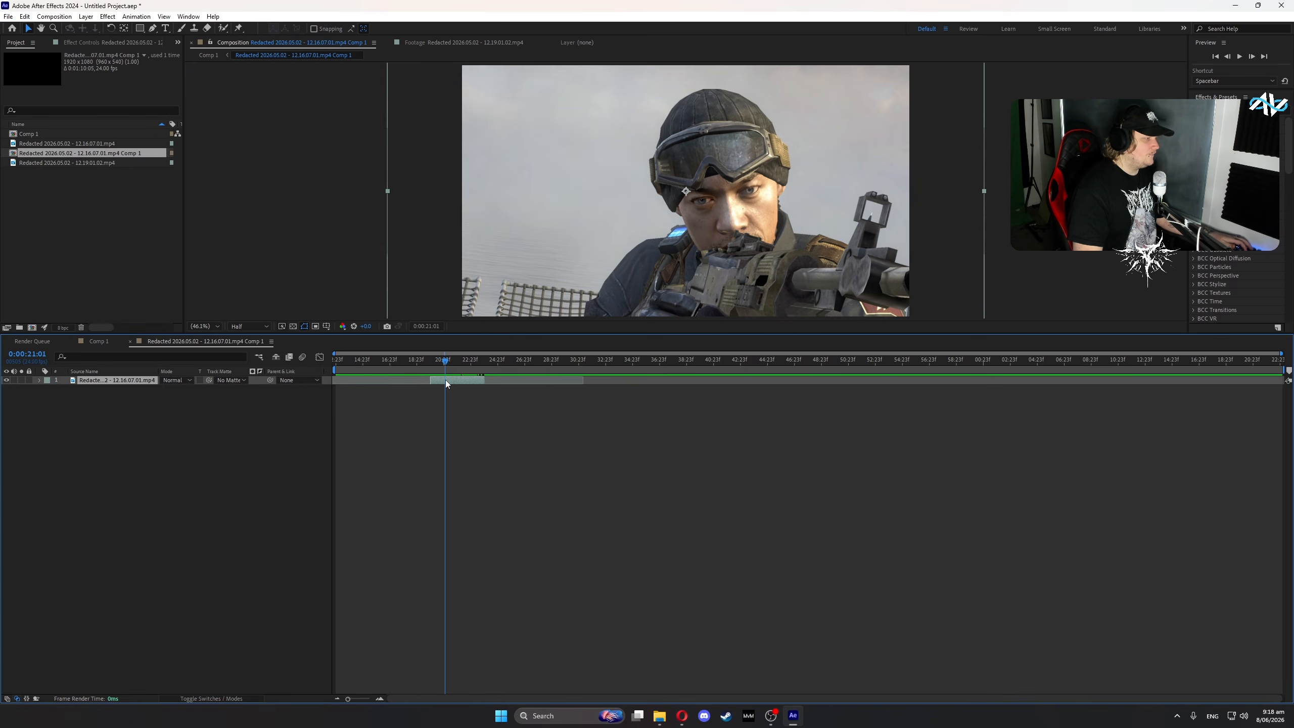
right_click(452, 380)
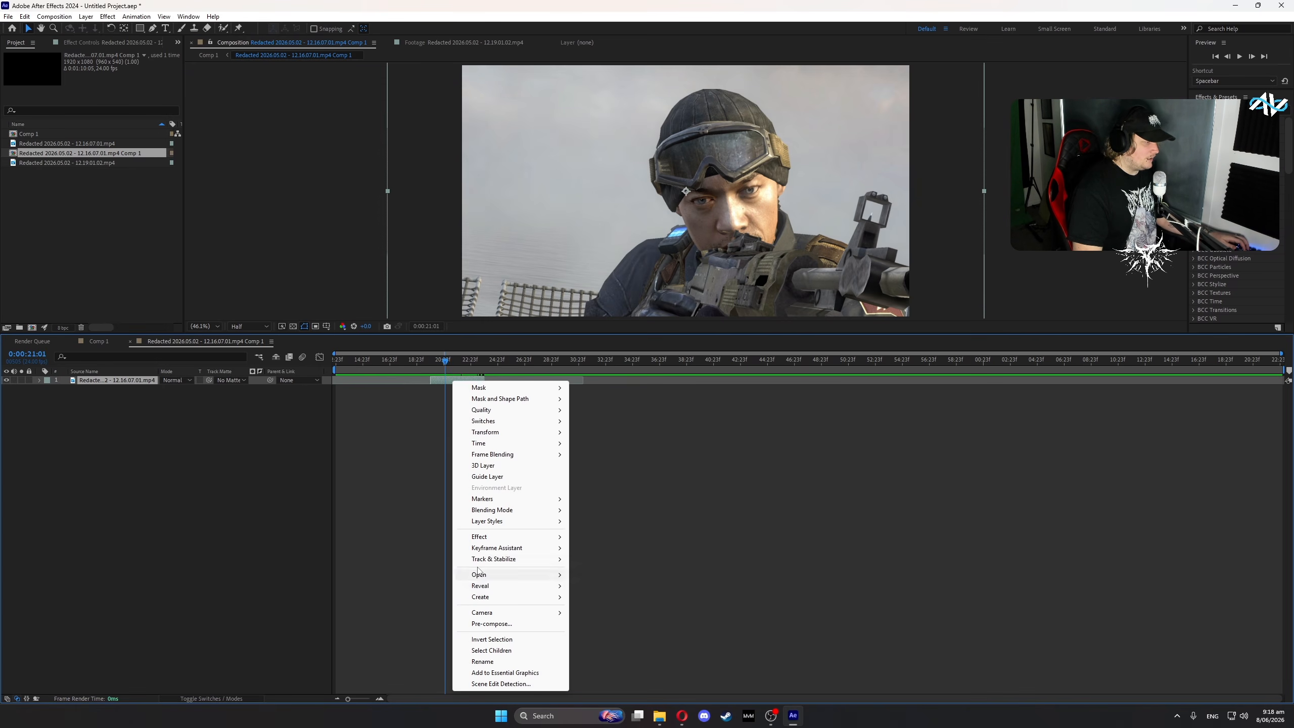
left_click(492, 623)
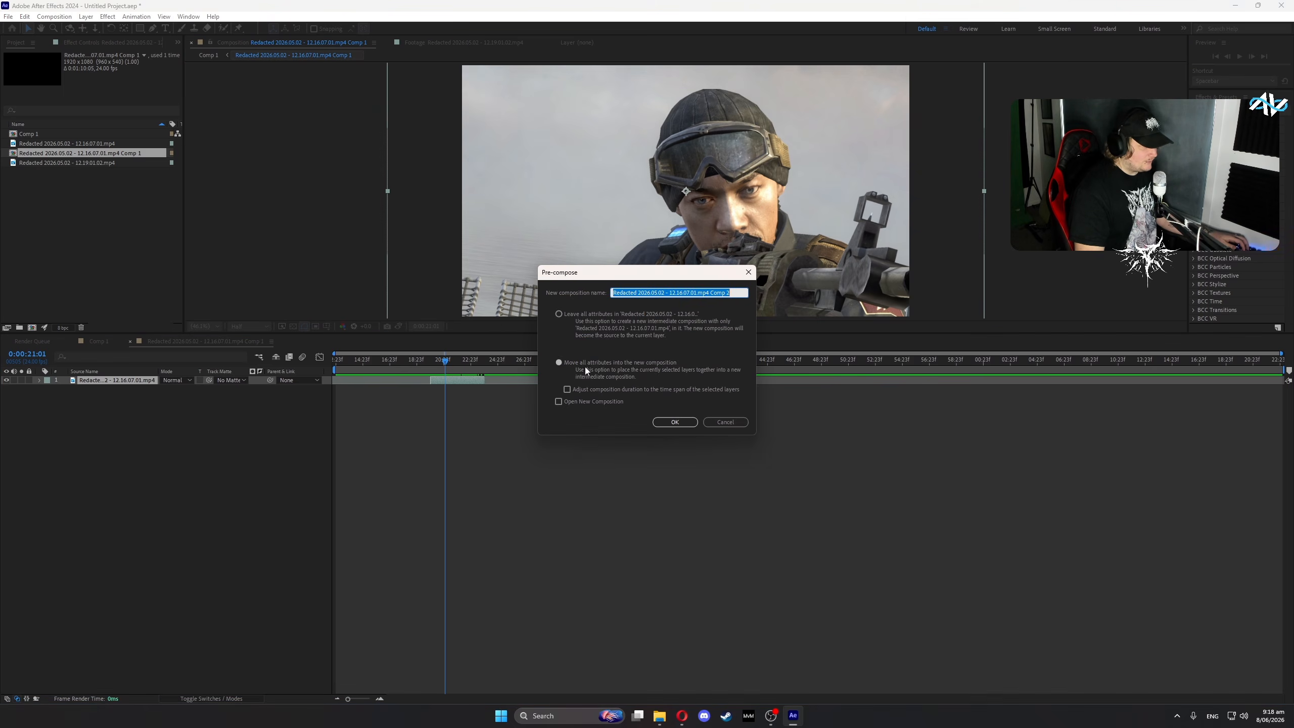
left_click(670, 423)
- Trim the nested precomp layer to run from 0:00:19:22 to 0:00:23:23, removing the empty parts on both sides
left_click_drag(430, 362, 426, 360)
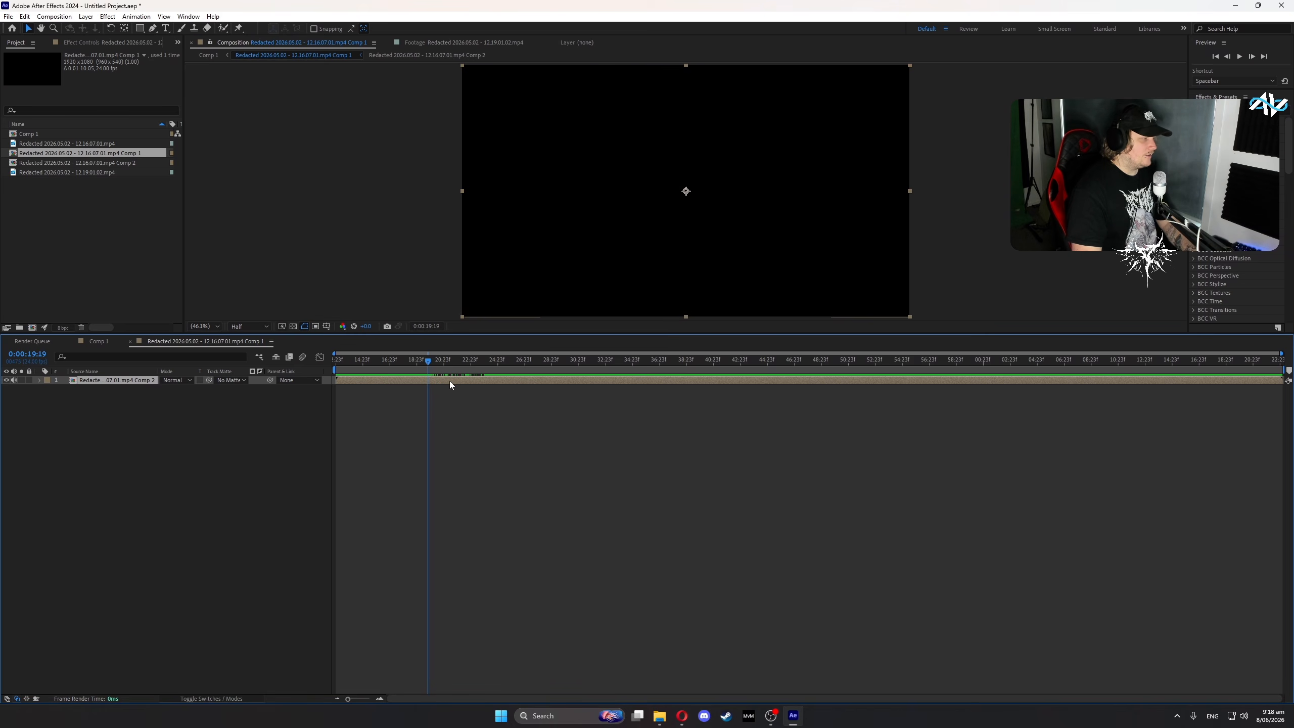
key("Page_Down")
key("Page_Down")
key("Page_Down")
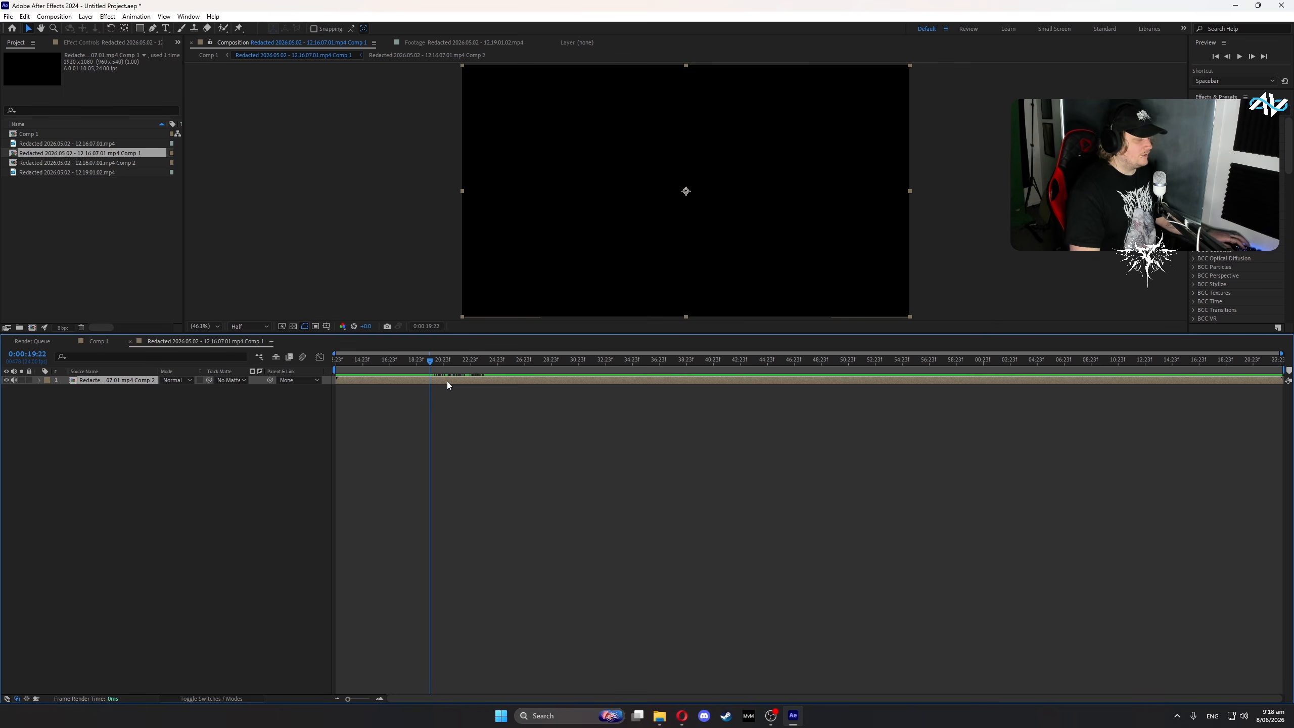
key("ctrl+shift+d")
left_click(142, 388)
key("Delete")
left_click_drag(436, 362, 485, 368)
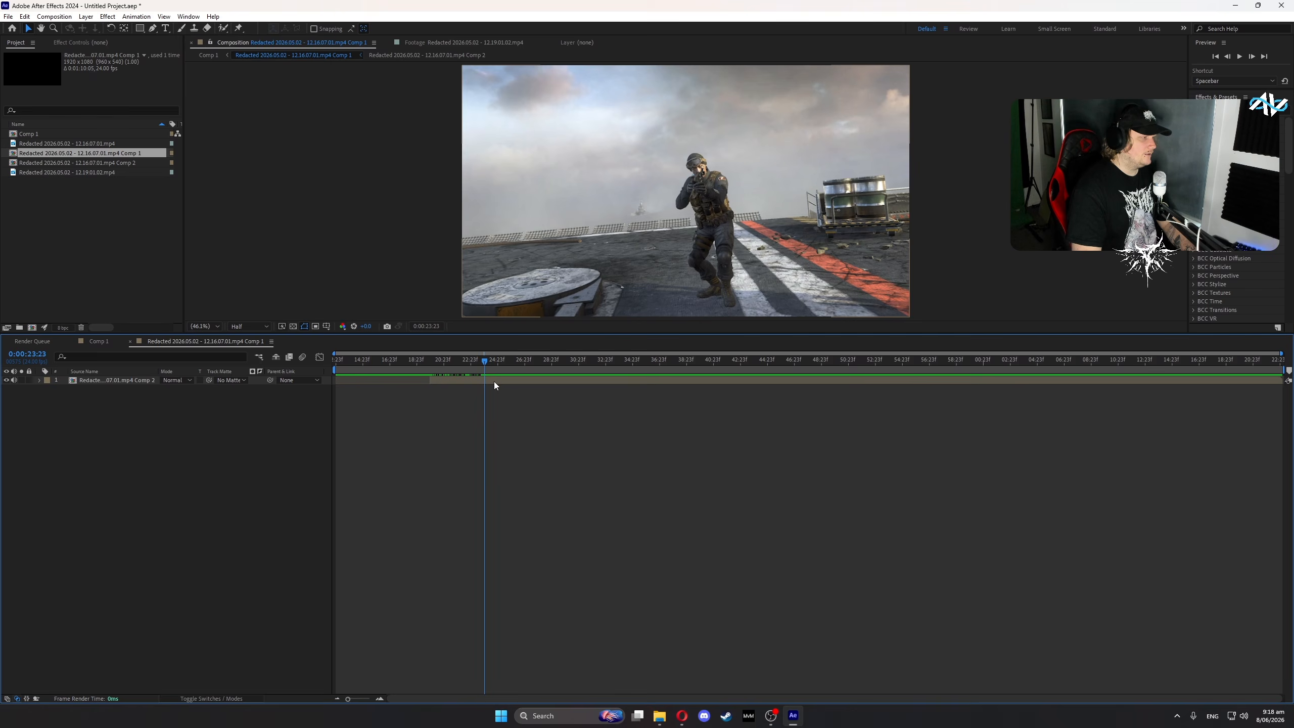
left_click(493, 381)
key("ctrl+shift+d")
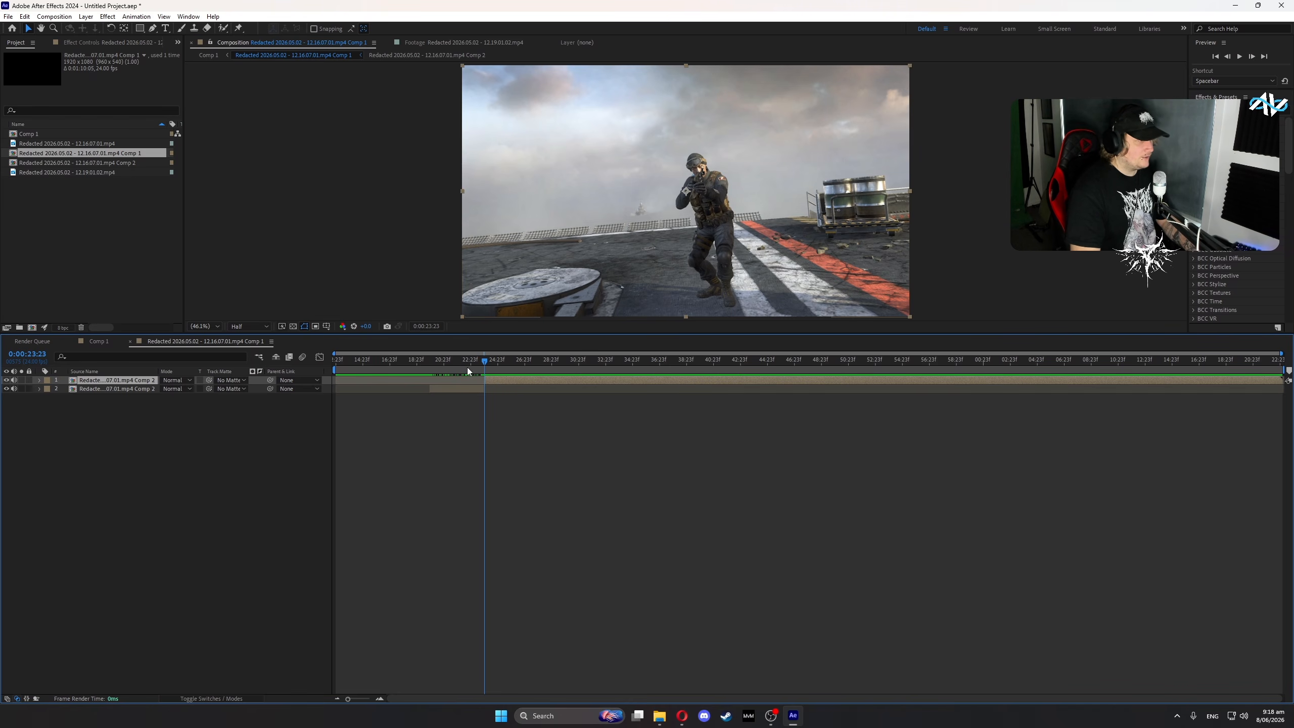
- Open the nested Comp 2 precomp and set its frame rate to 24 fps
double_click(467, 379)
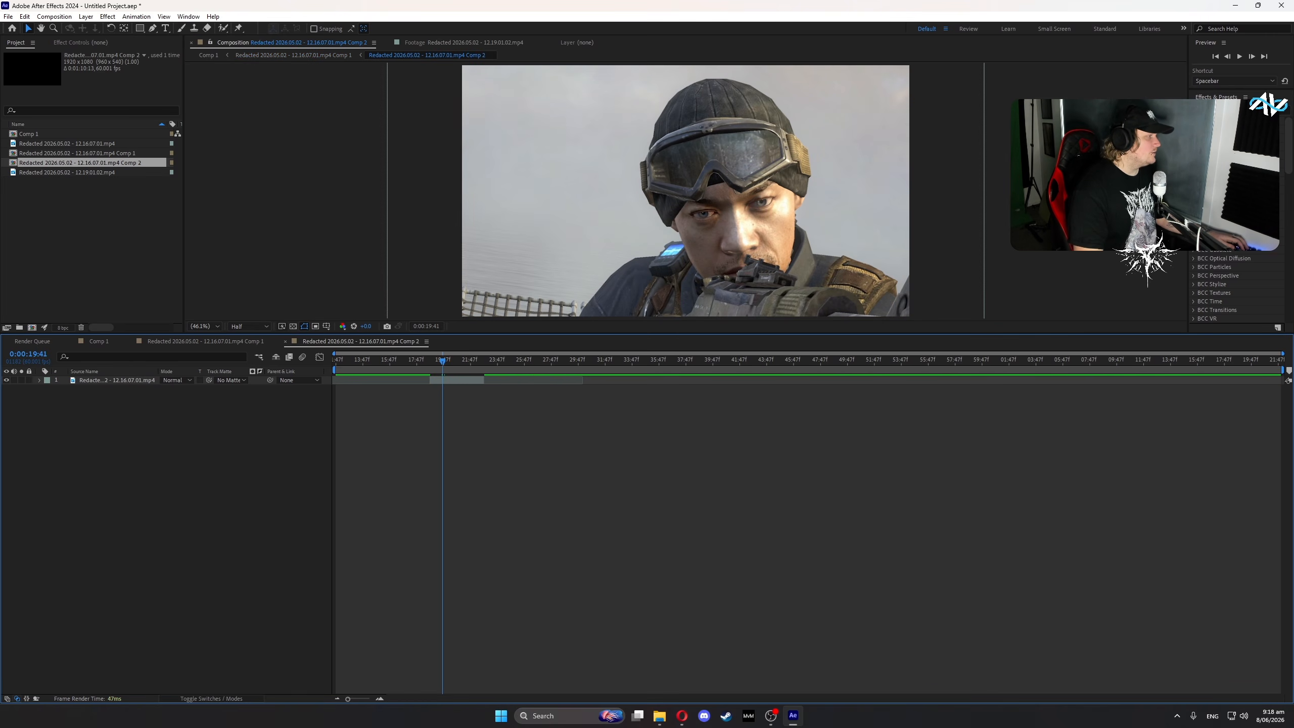
left_click(54, 17)
left_click(76, 44)
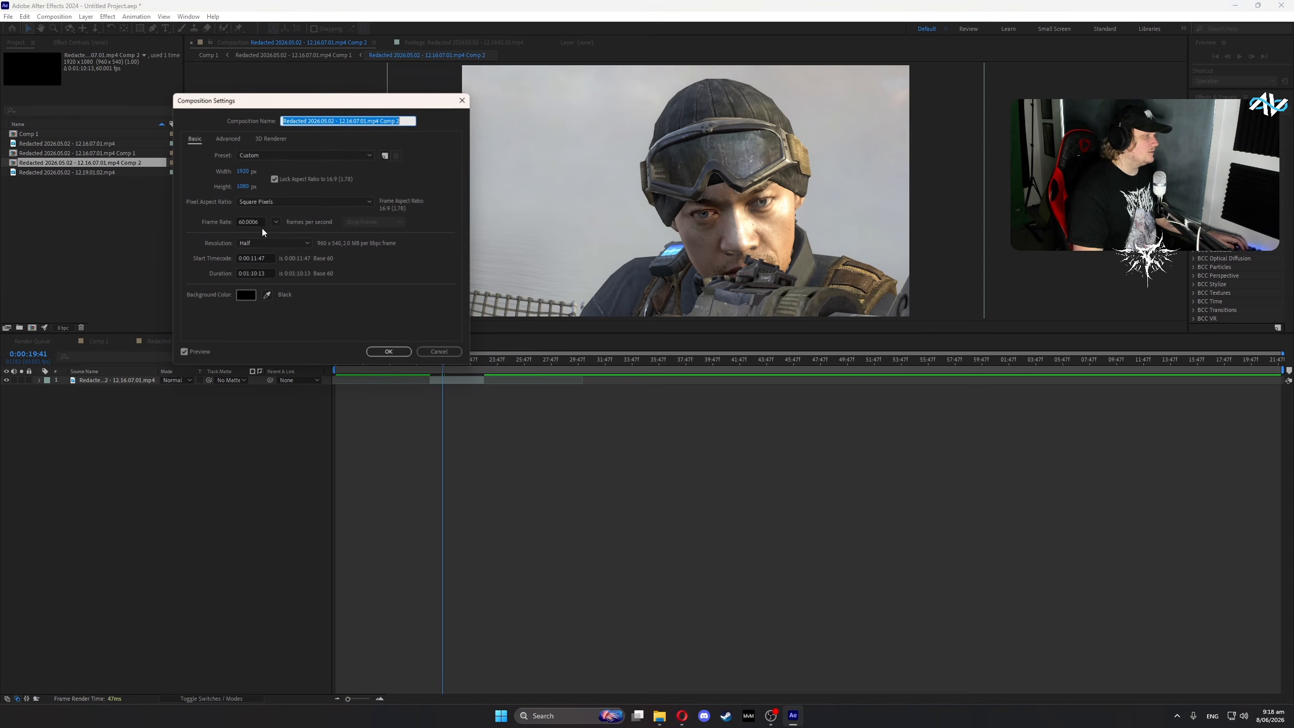
left_click(277, 222)
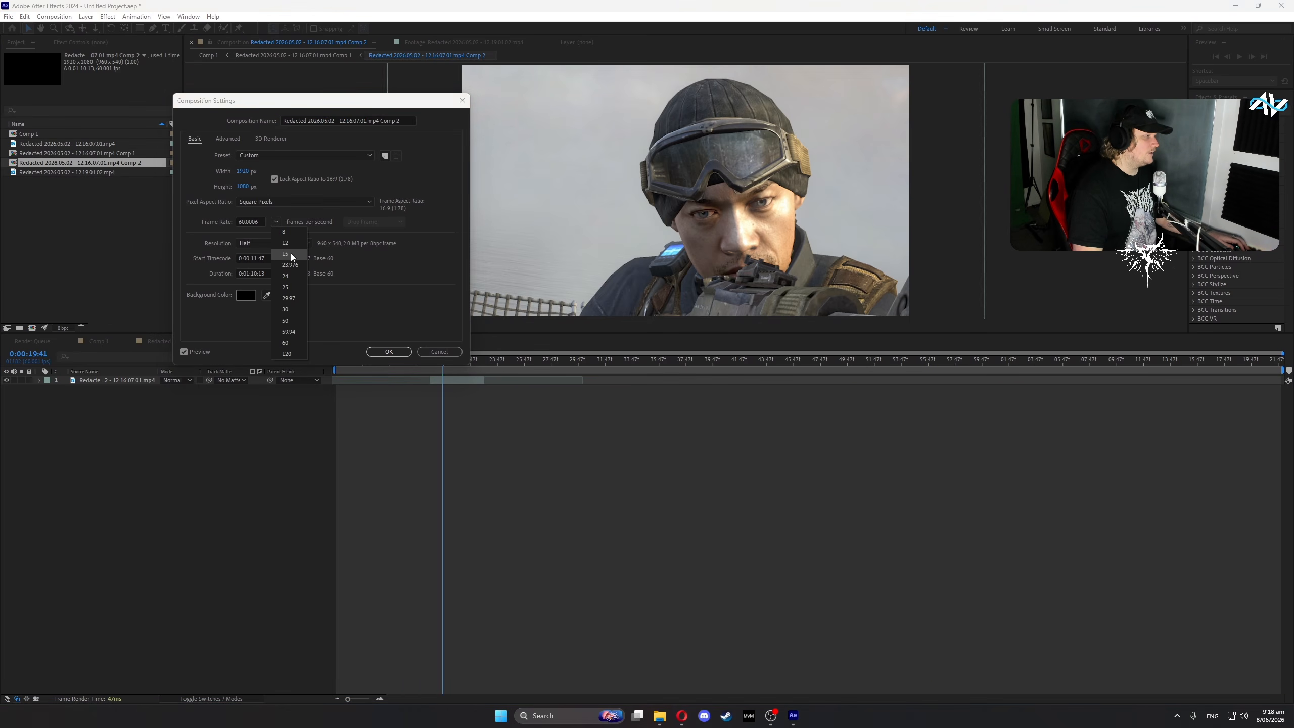
left_click(295, 281)
left_click(388, 352)
- Return to the outer 12.16.07.01 precomp and set its preview resolution to Full
left_click(226, 341)
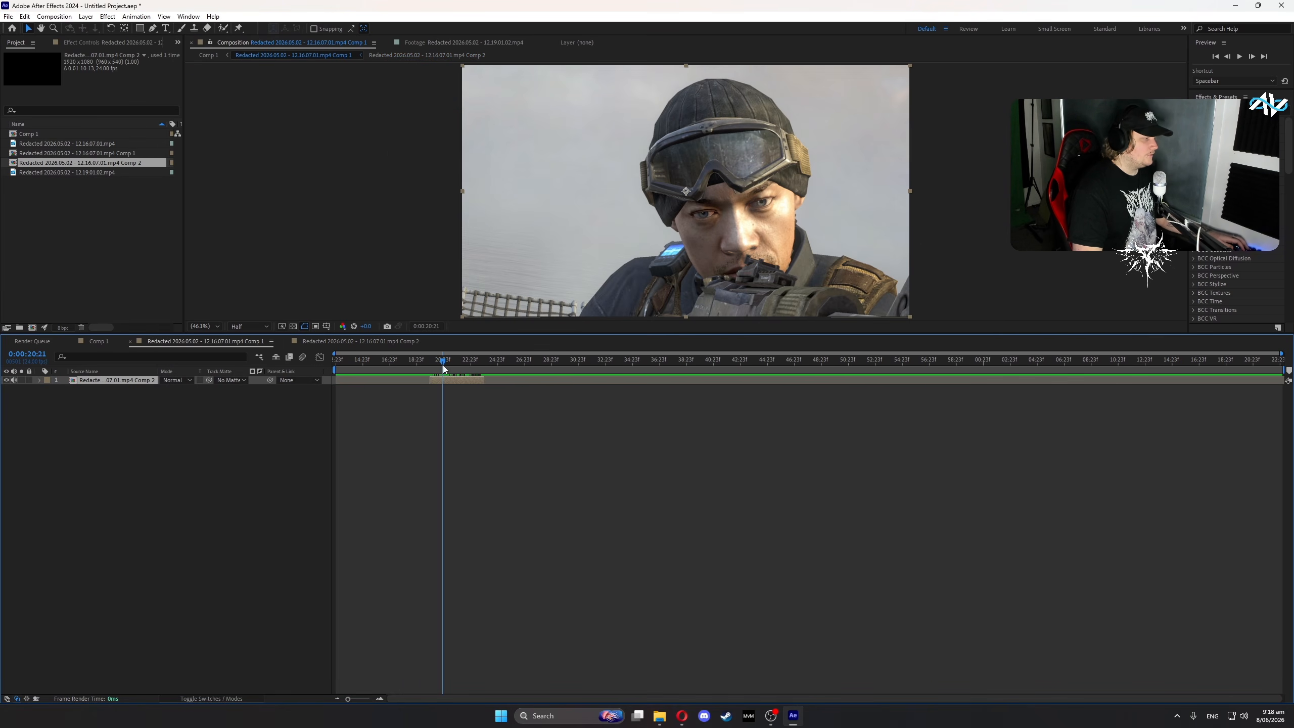
mouse_move(443, 365)
left_mouse_down()
mouse_move(456, 365)
mouse_move(417, 358)
mouse_move(431, 360)
left_mouse_up()
key("equal")
left_click(248, 326)
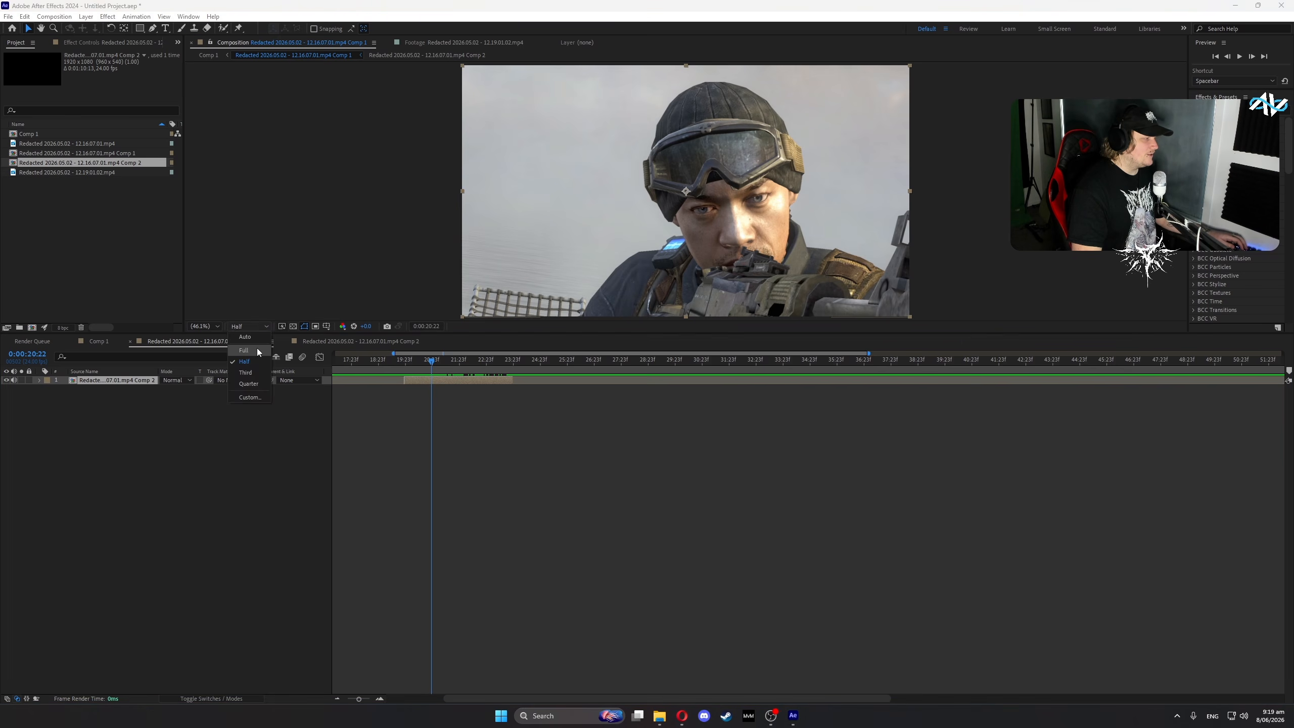
left_click(252, 363)
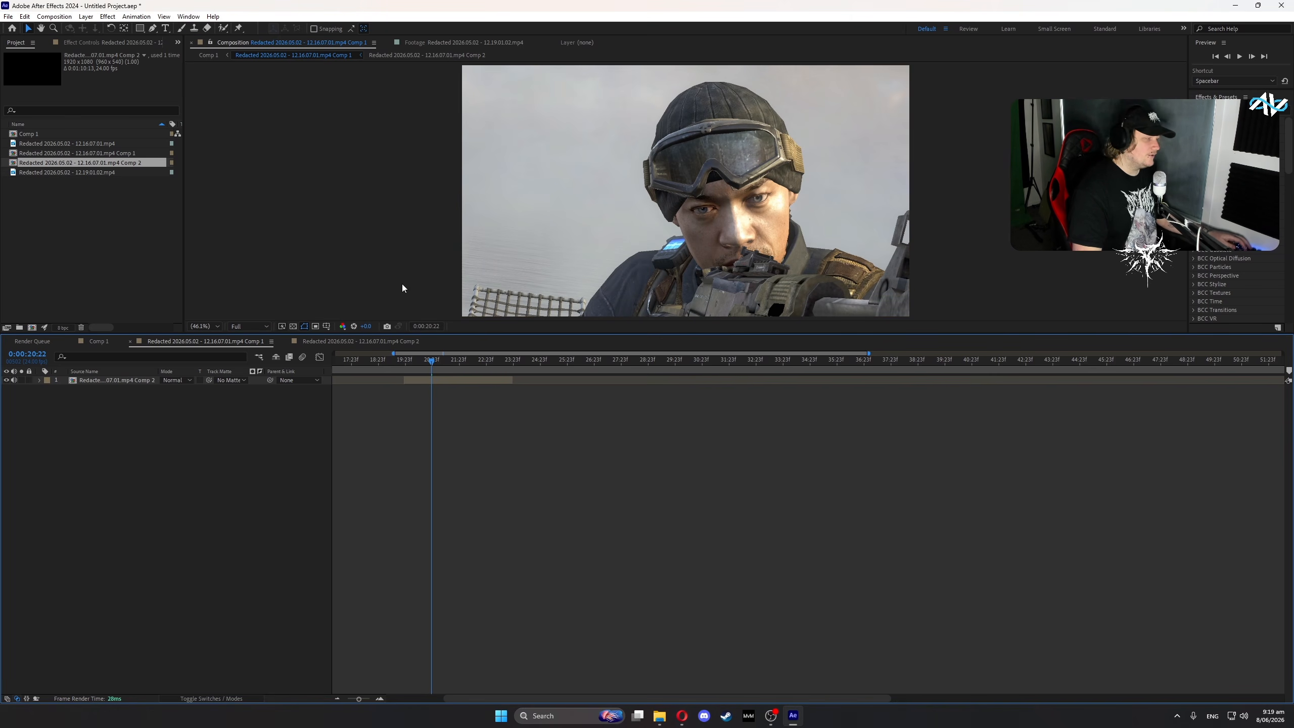
- Open the nested Comp 2 layer for editing with the Roto Brush tool and go to frame 0:00:19:23
left_click_drag(414, 360, 434, 366)
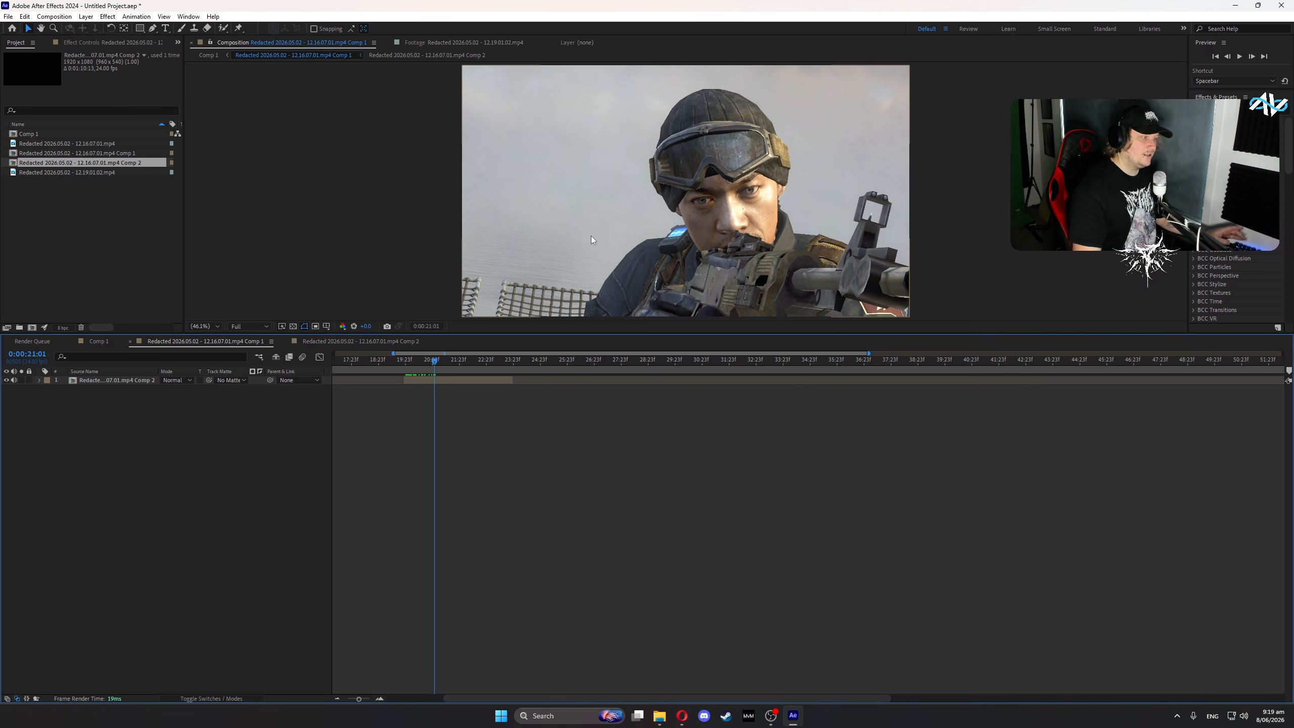
left_click_drag(423, 361, 481, 364)
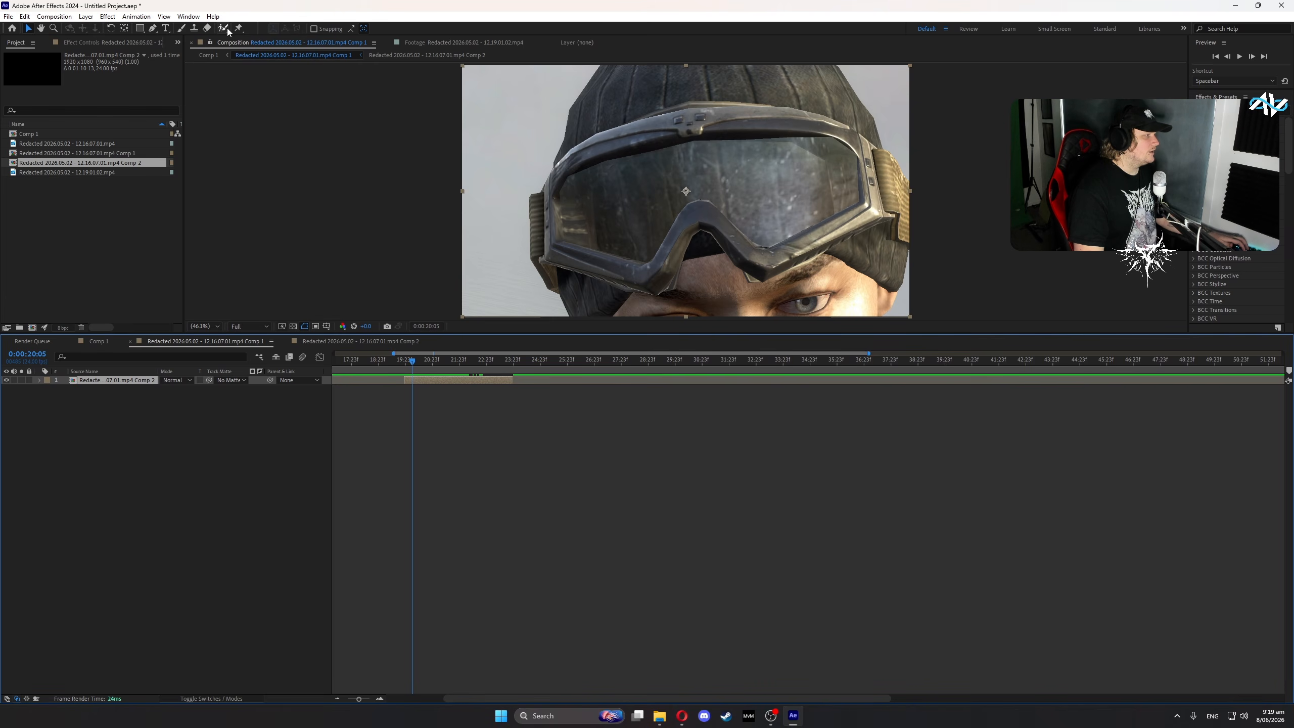
left_click(226, 29)
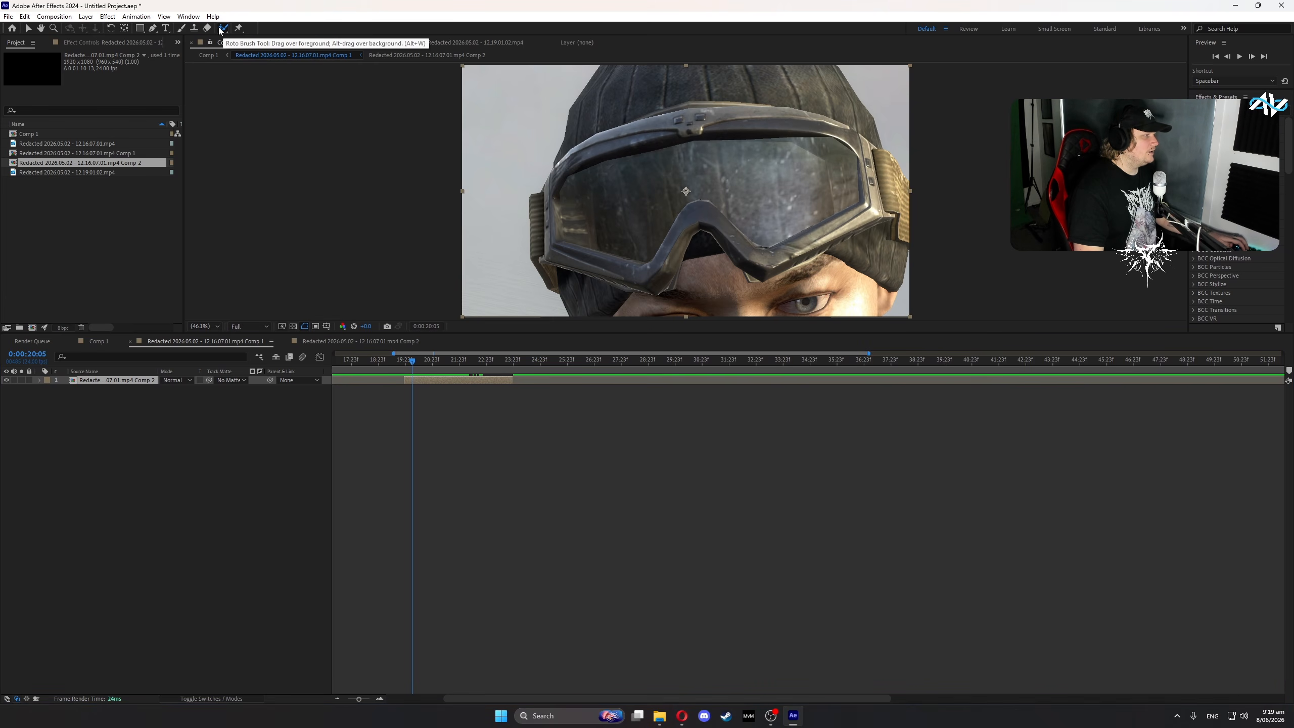
double_click(440, 380)
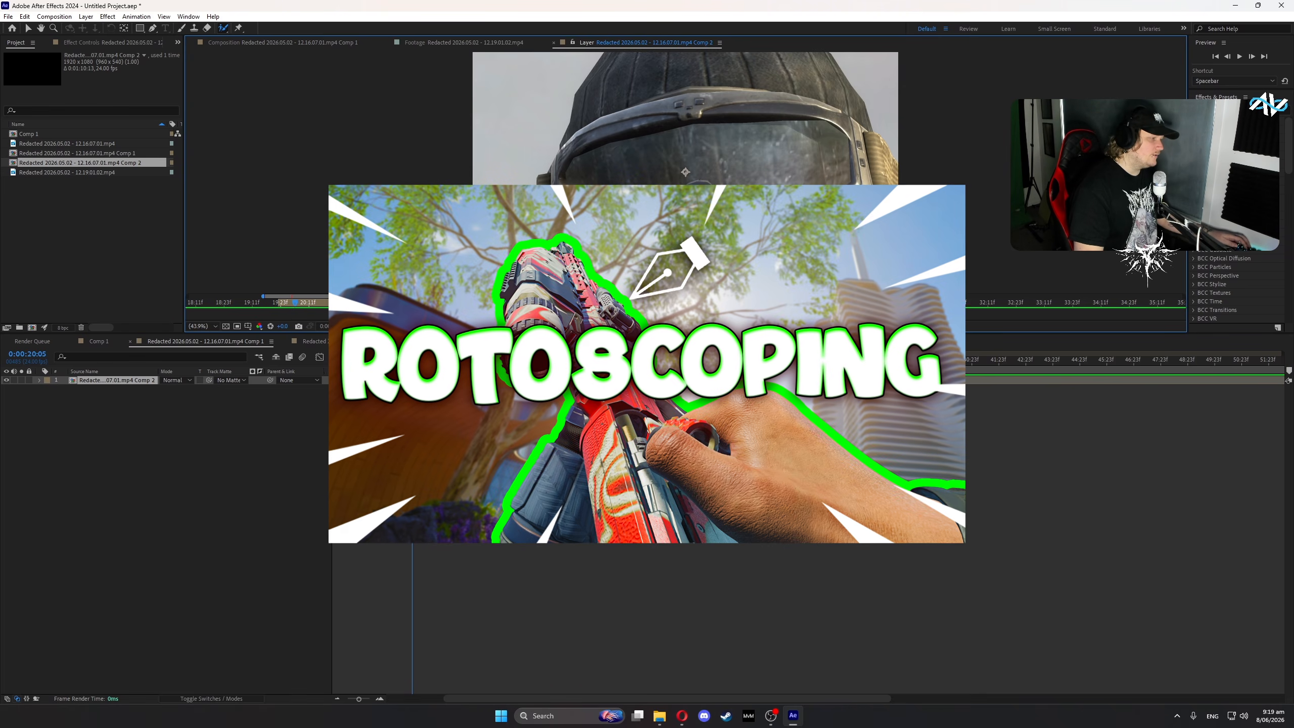
left_click_drag(490, 296, 341, 308)
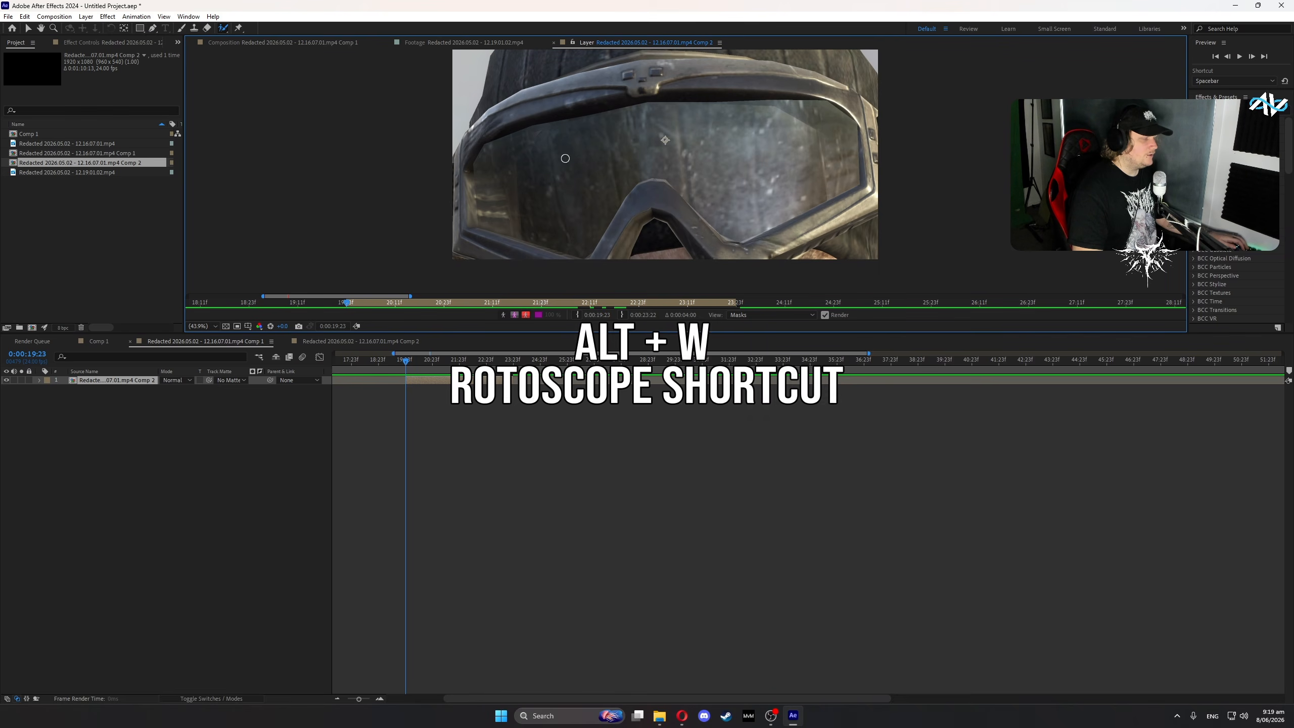
- Paint Roto Brush foreground strokes across the goggle lens to select it on the first frame
mouse_move(565, 159)
left_mouse_down()
mouse_move(604, 159)
mouse_move(579, 159)
left_mouse_up()
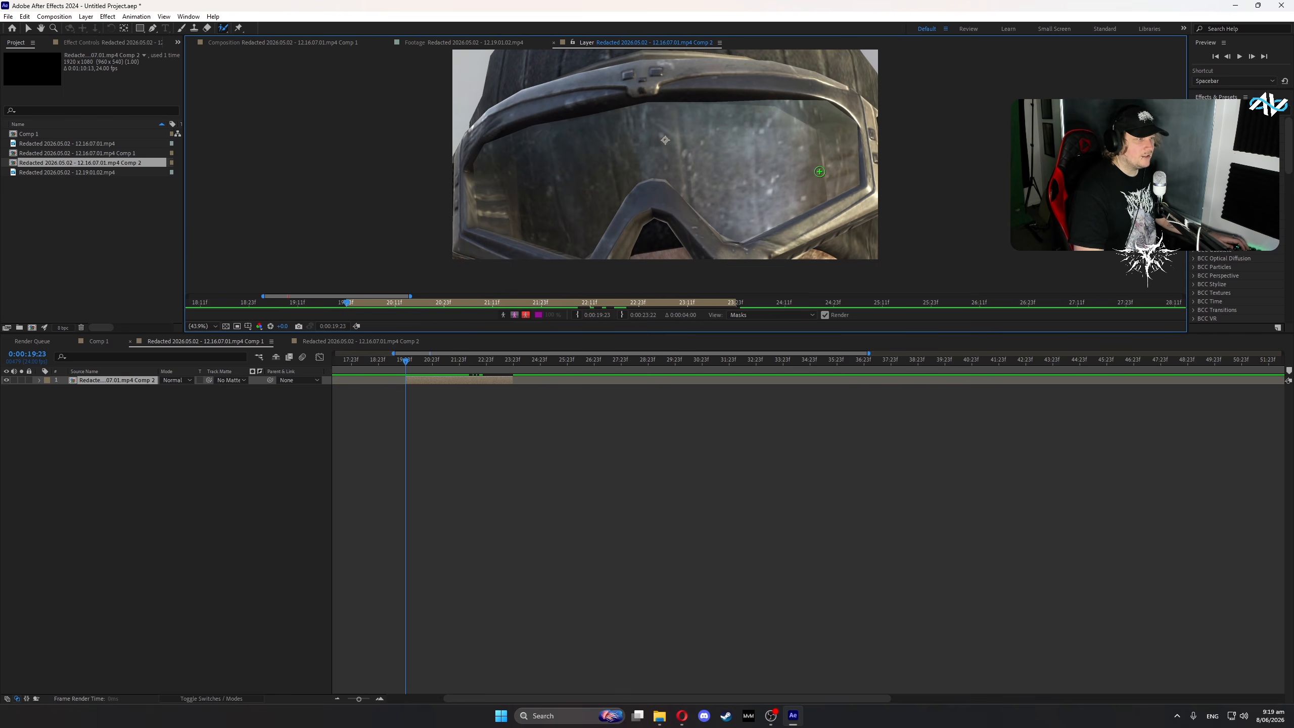
mouse_move(670, 179)
left_mouse_down()
mouse_move(758, 258)
mouse_move(830, 229)
left_mouse_up()
mouse_move(866, 170)
left_mouse_down()
mouse_move(845, 147)
mouse_move(739, 146)
mouse_move(534, 178)
left_mouse_up()
mouse_move(509, 231)
left_mouse_down()
mouse_move(585, 273)
mouse_move(615, 256)
mouse_move(651, 203)
mouse_move(683, 192)
left_mouse_up()
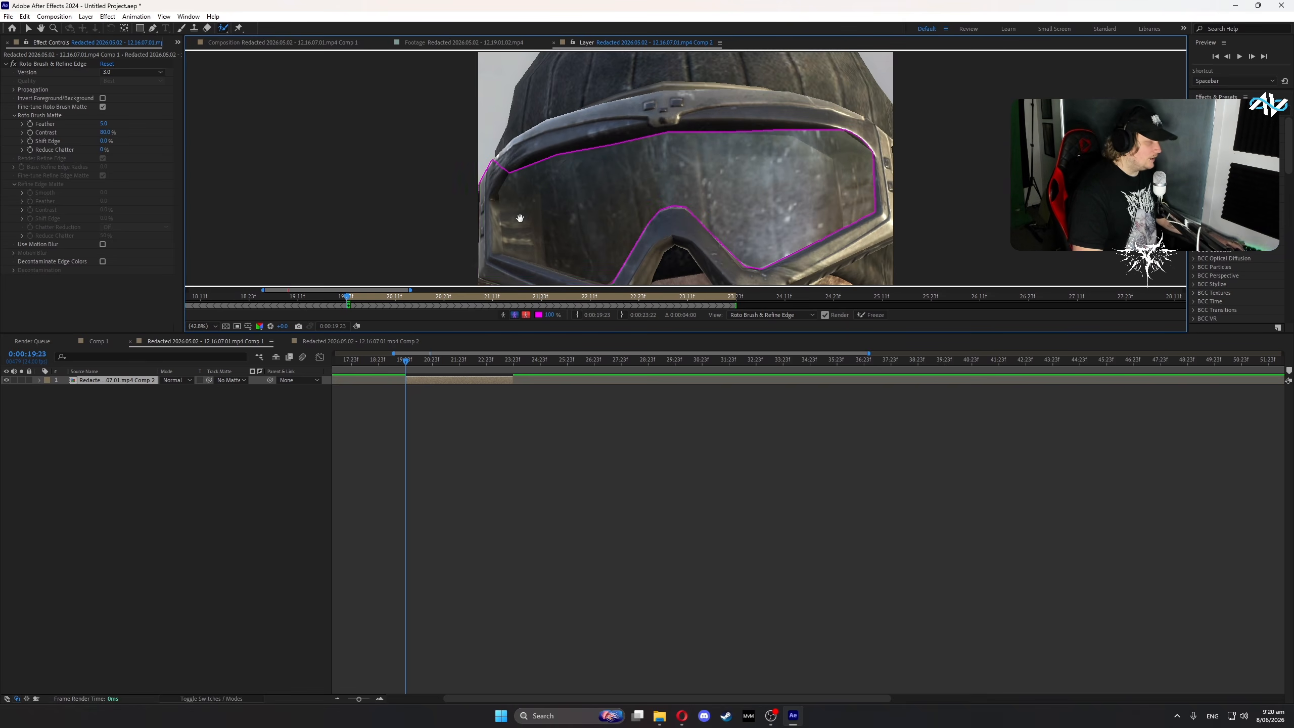
- Subtract the goggle frame along the lens's left edge from the Roto Brush selection
left_click_drag(519, 217, 696, 180)
scroll(633, 176, "up", 2)
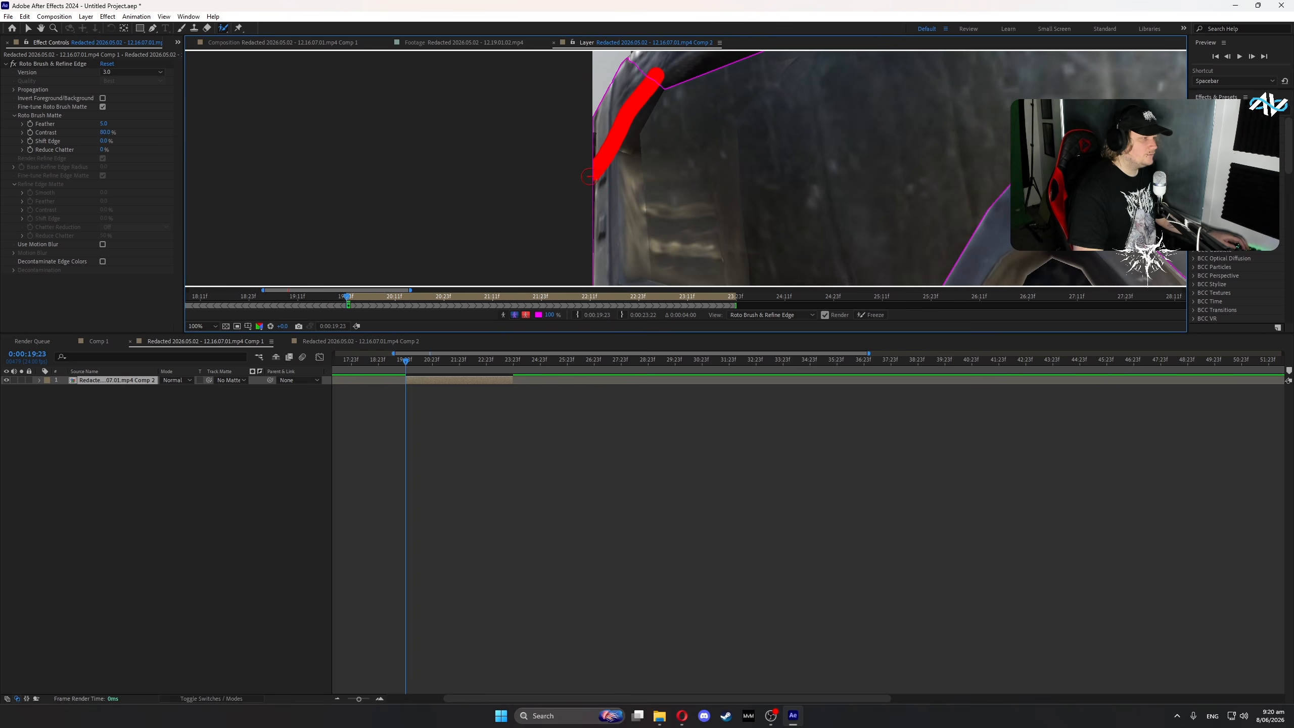
left_click_drag(589, 177, 617, 199)
left_click_drag(697, 244, 662, 175)
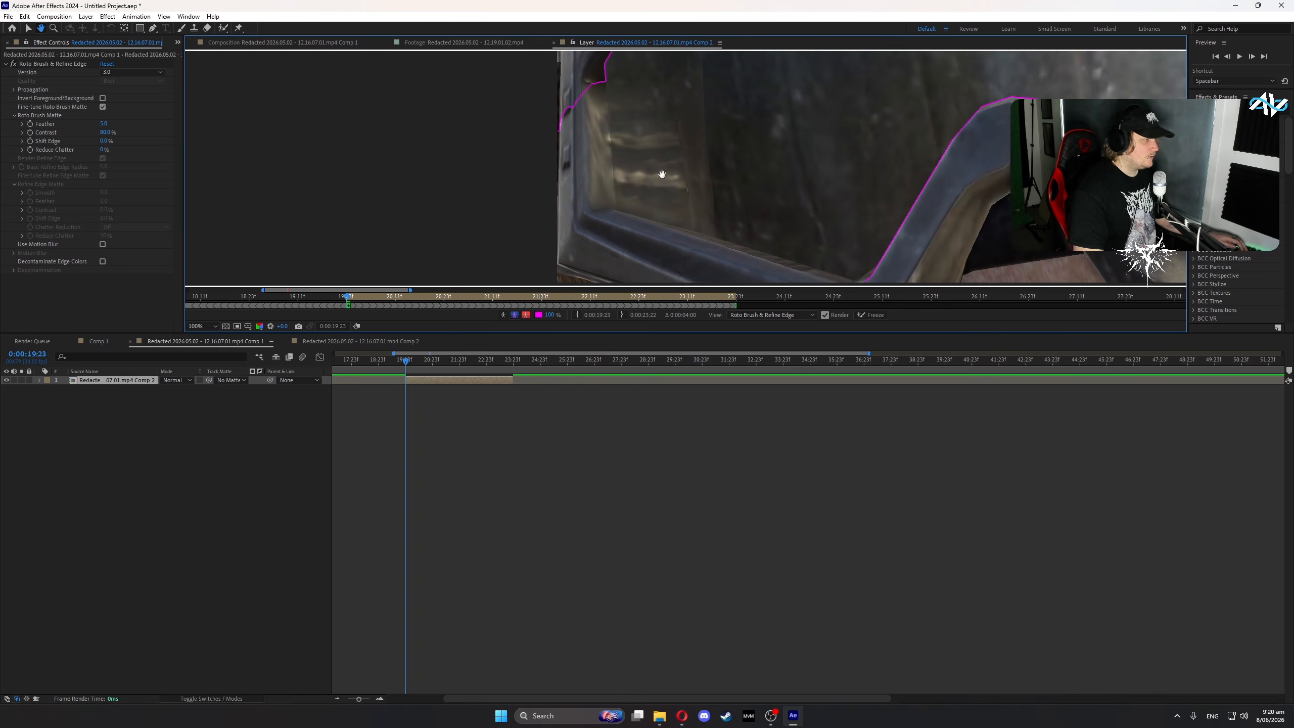
left_click_drag(587, 79, 600, 280)
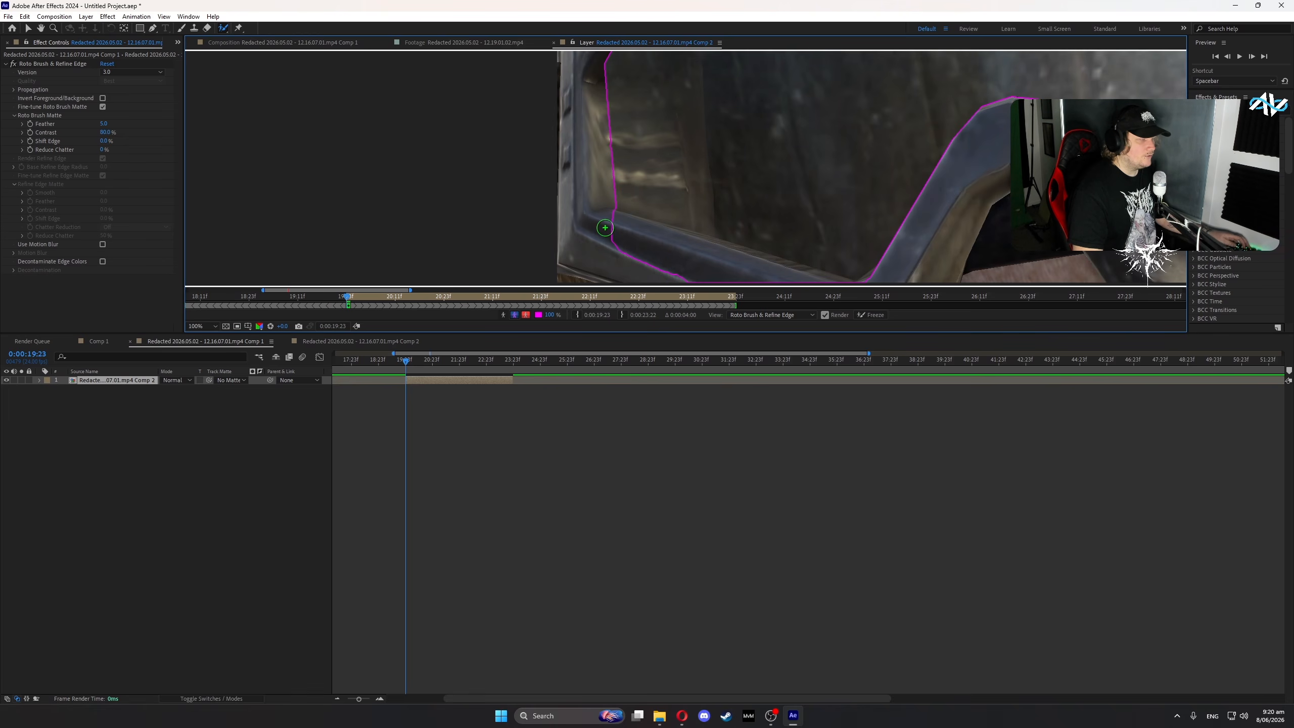
- Refine the selection along the lens's lower-left edge, excluding the goggle frame and restoring the missing lens area near the nose bridge
left_click_drag(600, 225, 761, 278)
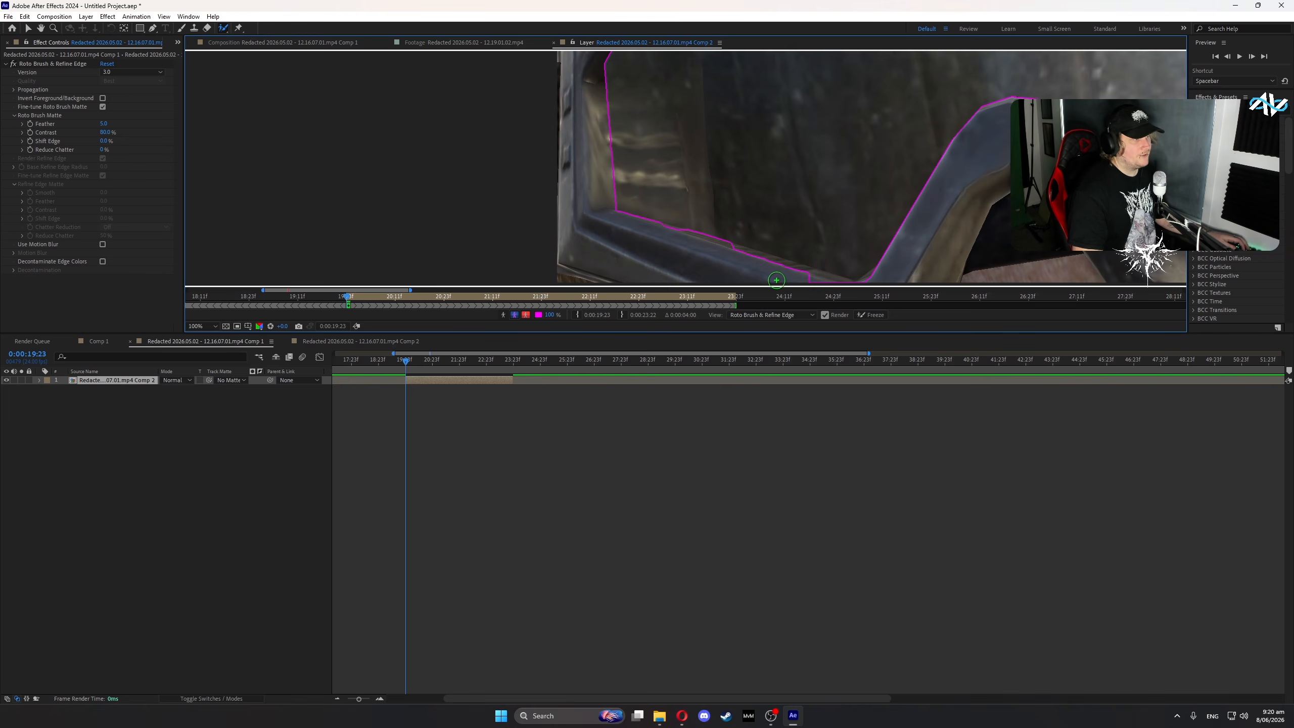
left_click_drag(840, 290, 845, 289)
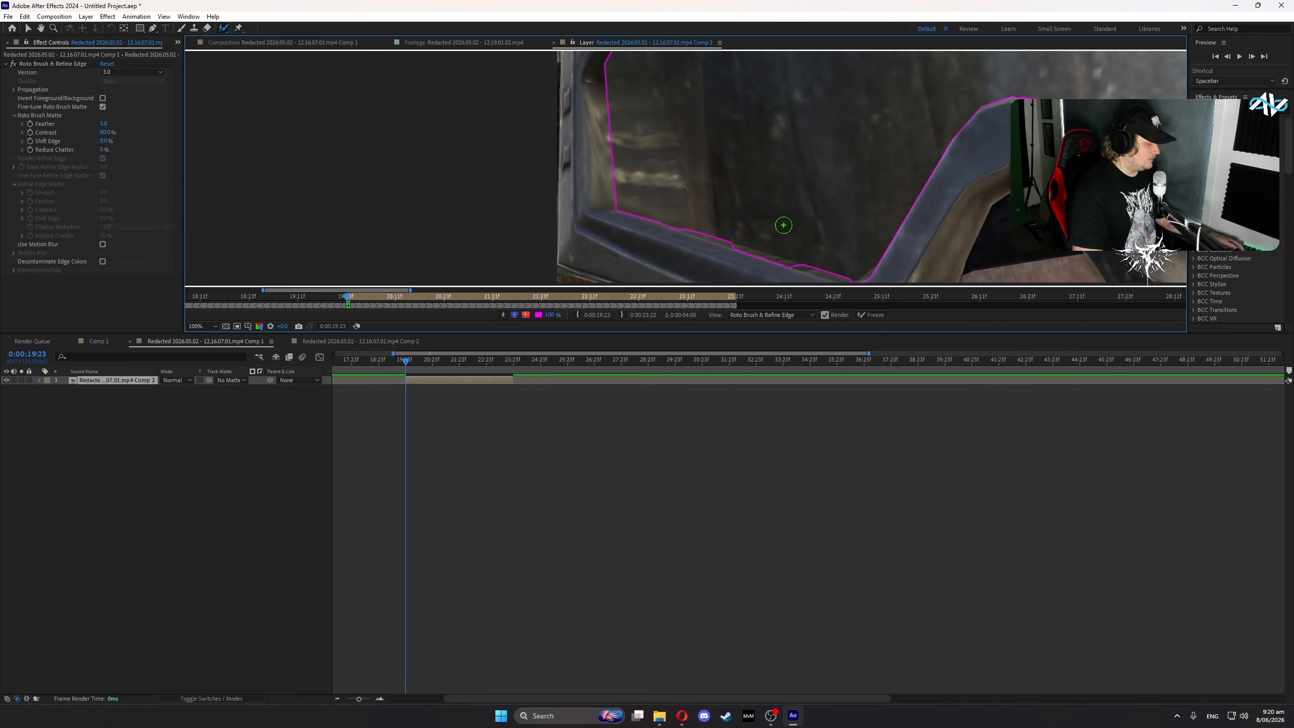
mouse_move(783, 225)
left_mouse_down()
mouse_move(727, 193)
mouse_move(636, 196)
mouse_move(680, 219)
left_mouse_up()
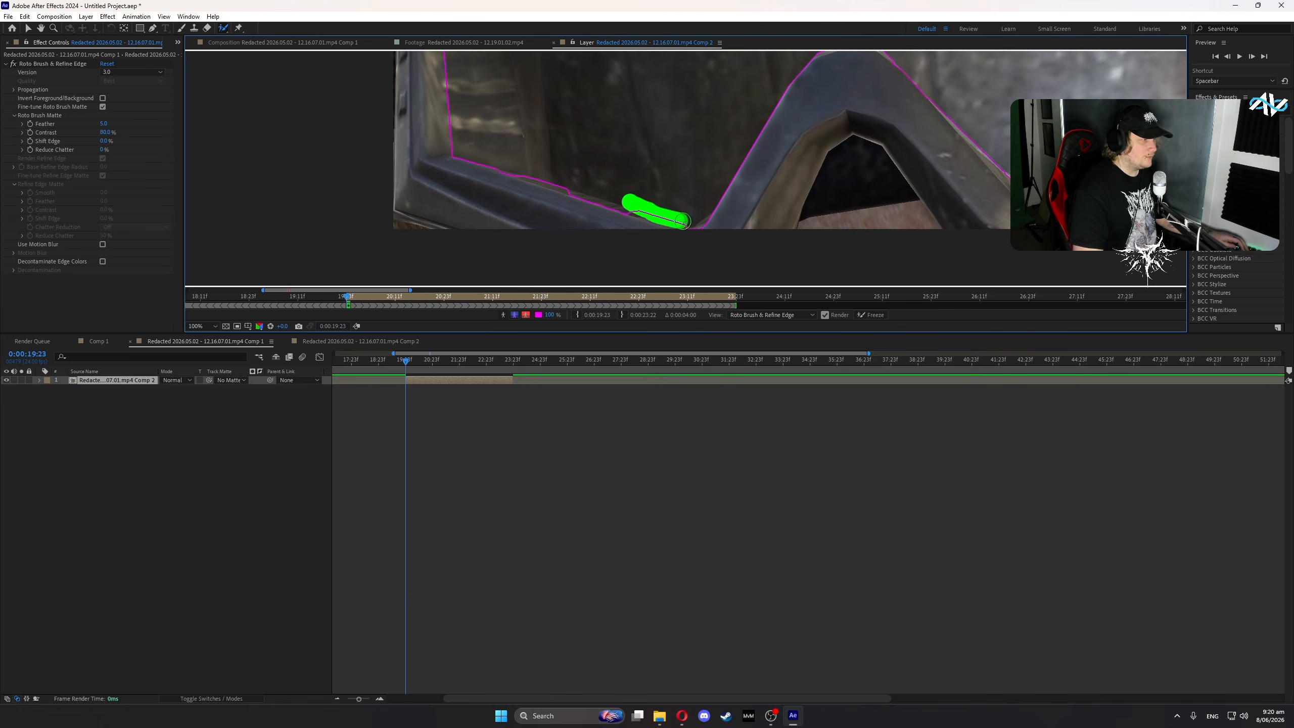
left_click_drag(633, 144, 168, 326)
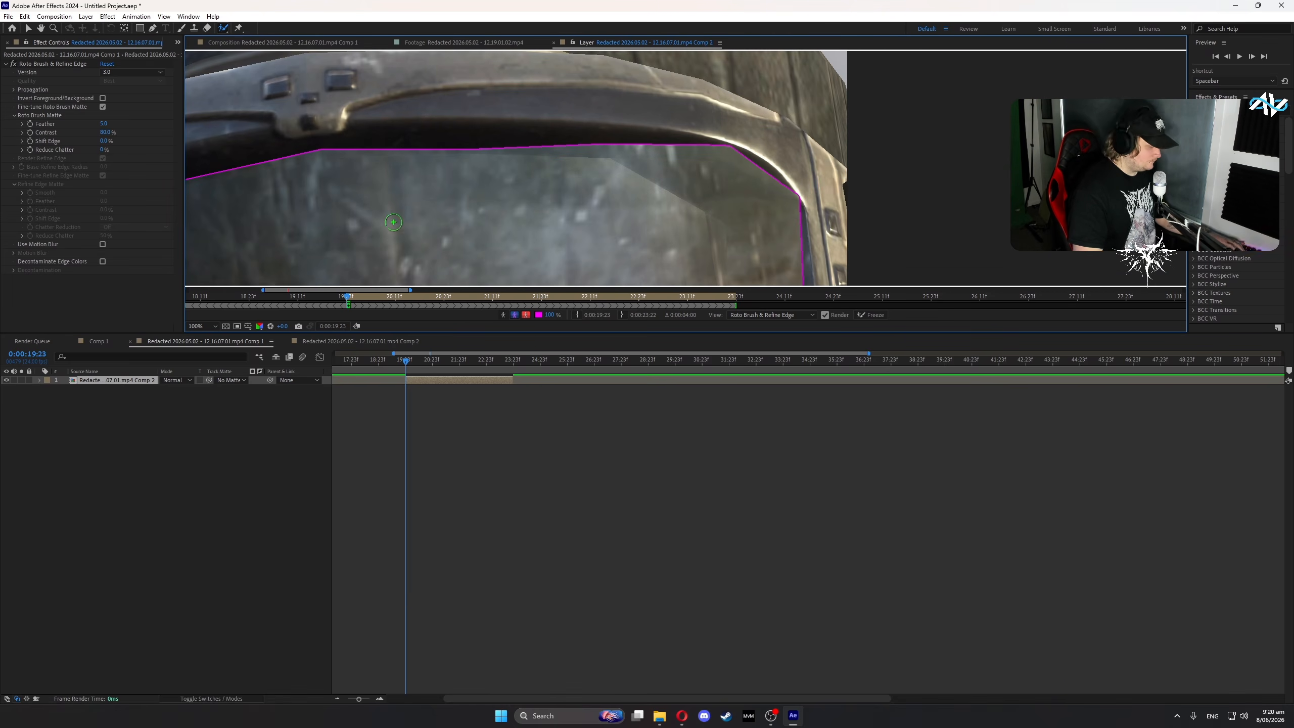
- Propagate the goggle lens selection frame by frame from 0:00:19:23 to 0:00:23:20, checking the outline at each frame
scroll(393, 222, "down", 2)
key("Page_Down")
key("Page_Down")
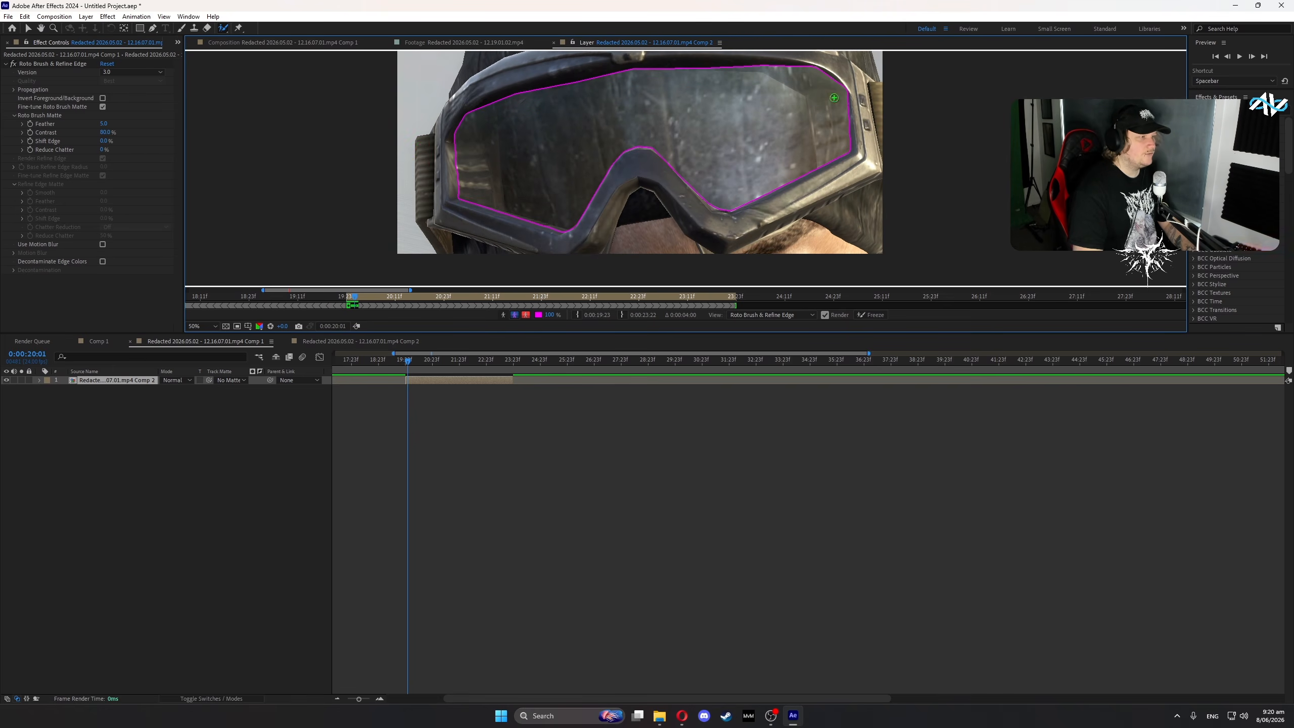
key("Page_Down")
key("Page_Down")
key("Page_Down")
key("Page_Down")
key("Page_Down")
key("Page_Down")
key("Page_Down")
key("Page_Down")
key("Page_Down")
key("Page_Down")
key("Page_Down")
key("Page_Down")
key("Page_Down")
key("Page_Down")
left_click_drag(661, 110, 652, 171)
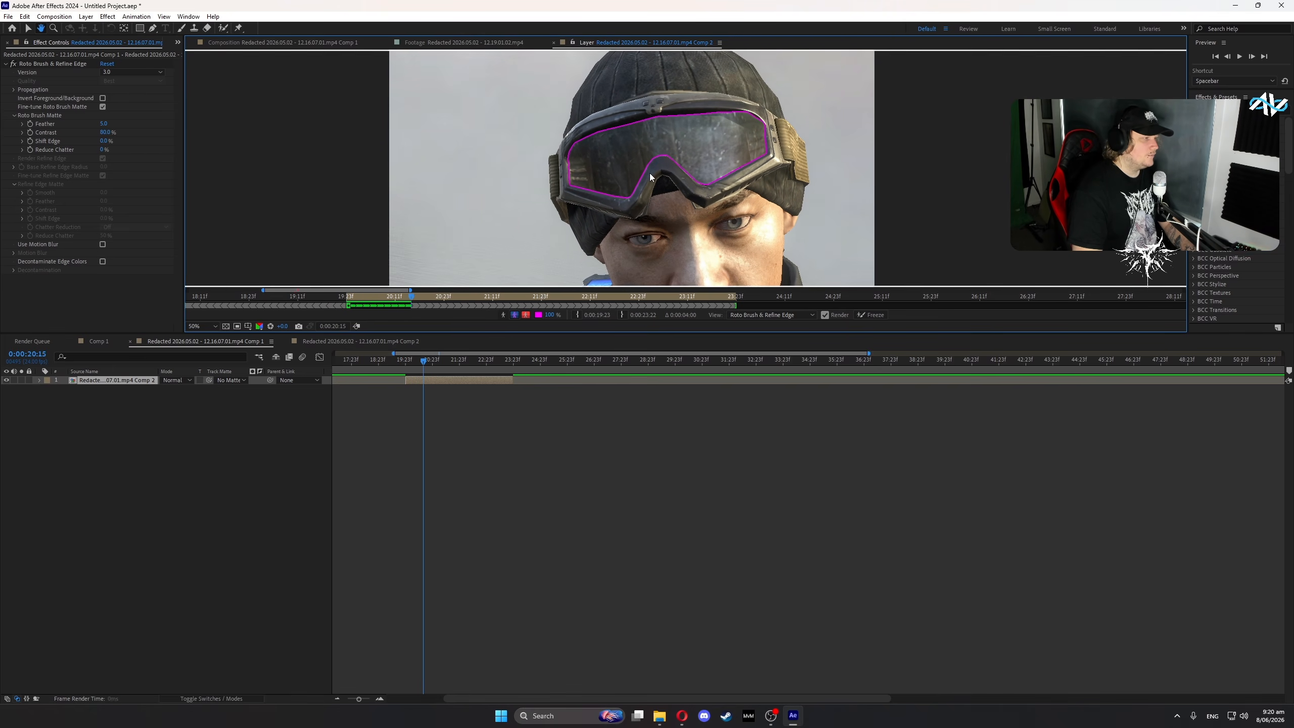
key("Page_Down")
key("Page_Down")
key("Page_Down")
key("Page_Down")
key("Page_Down")
key("Page_Down")
key("Page_Down")
scroll(751, 117, "up", 3)
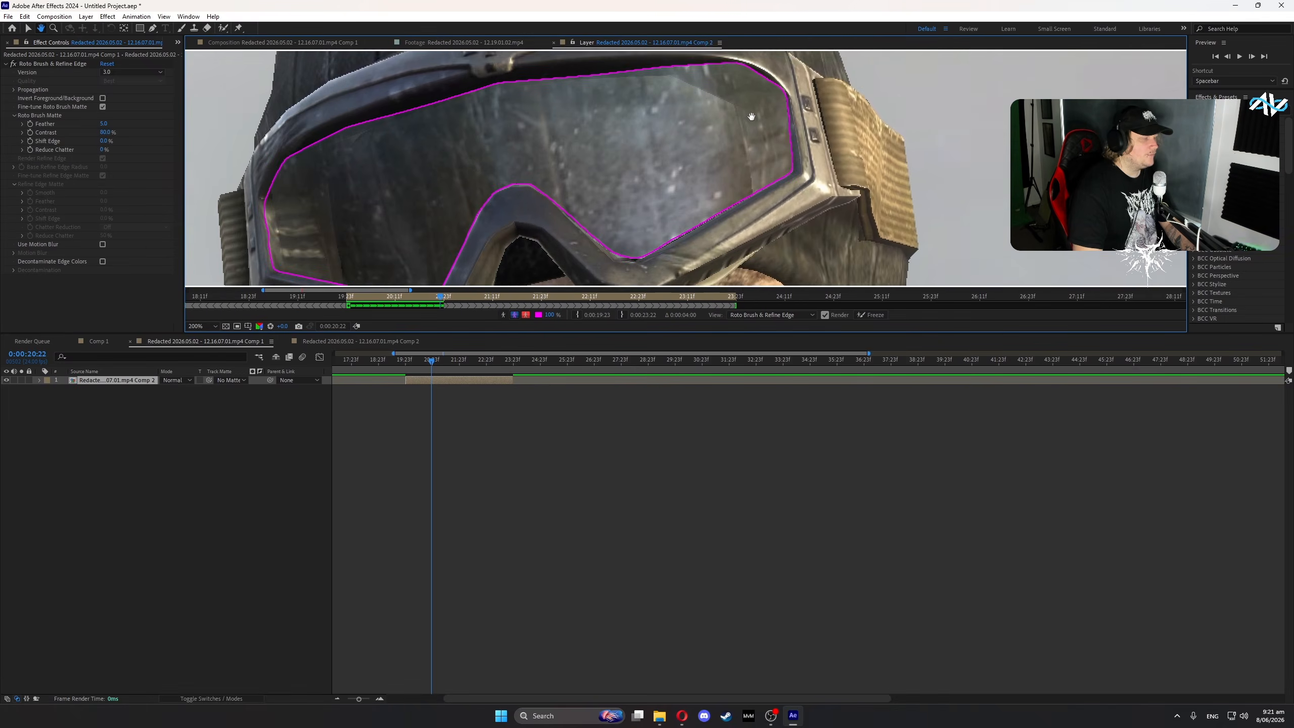
scroll(751, 117, "down", 2)
key("Page_Down")
key("Page_Down")
key("Page_Down")
key("Page_Down")
key("Page_Down")
key("Page_Down")
key("Page_Down")
key("Page_Down")
key("Page_Down")
key("Page_Down")
key("Page_Down")
key("Page_Down")
key("Page_Down")
key("Page_Down")
key("Page_Down")
key("Page_Down")
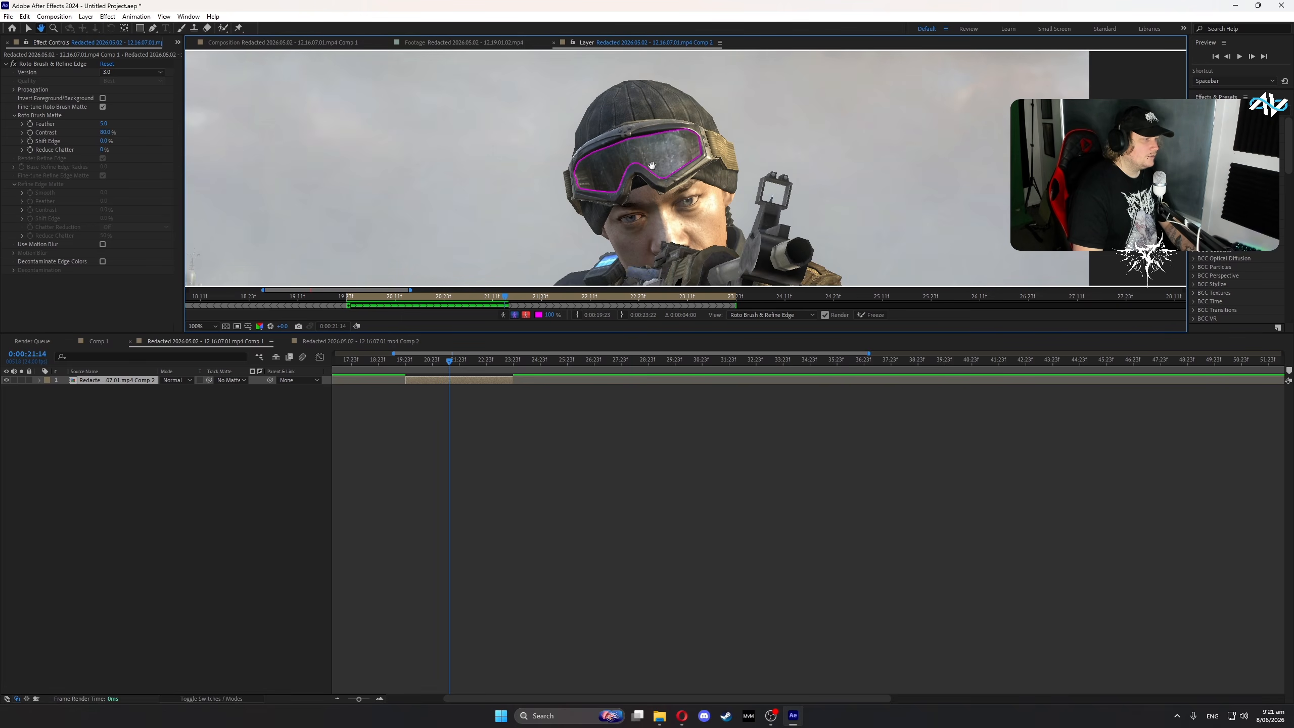
key("Page_Down")
key("Page_Down")
key("Page_Down")
key("Page_Down")
key("Page_Down")
key("Page_Down")
key("Page_Down")
key("Page_Down")
key("Page_Down")
key("Page_Down")
key("Page_Down")
key("Page_Down")
key("Page_Down")
key("Page_Down")
key("Page_Down")
key("Page_Down")
scroll(741, 190, "up", 2)
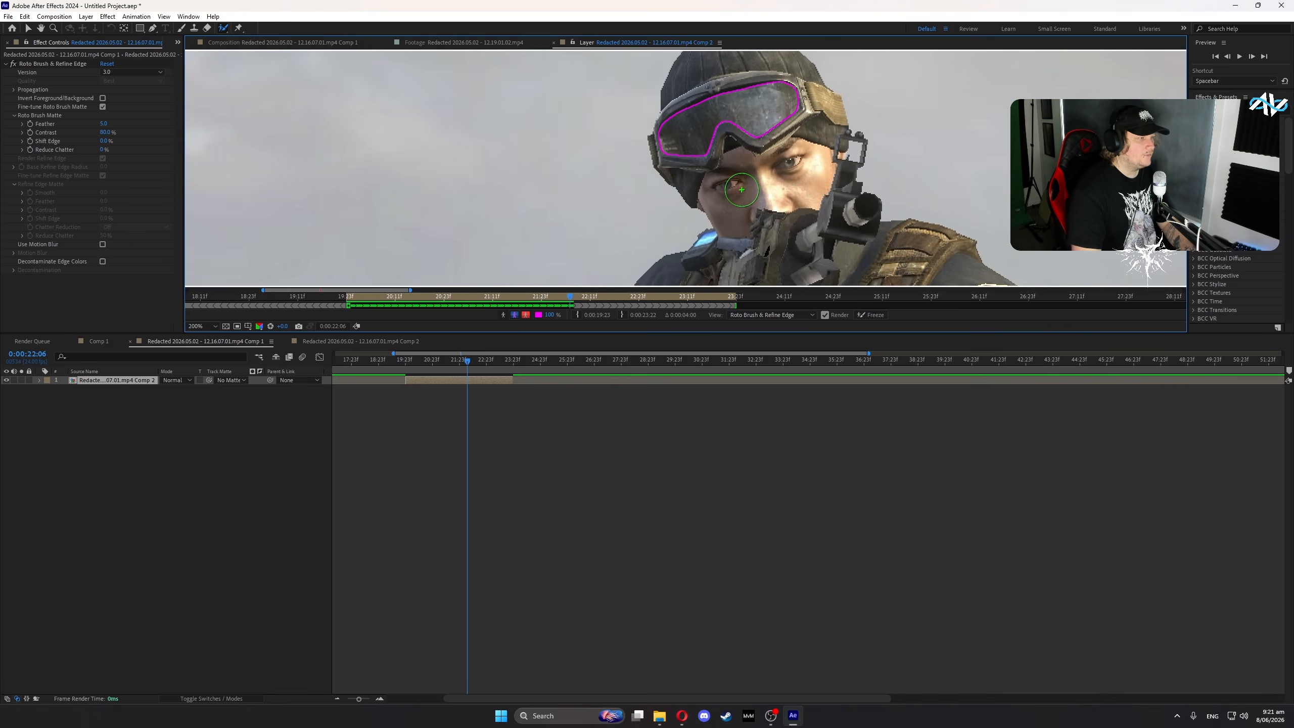
key("Page_Down")
key("Page_Down")
key("Page_Down")
key("Page_Down")
key("Page_Down")
key("Page_Down")
key("Page_Down")
key("Page_Down")
key("Page_Down")
key("Page_Down")
key("Page_Down")
key("Page_Down")
key("Page_Down")
key("Page_Down")
key("Page_Down")
key("Page_Down")
key("Page_Down")
key("Page_Down")
key("Page_Down")
scroll(777, 200, "up", 2)
left_click_drag(762, 203, 665, 206)
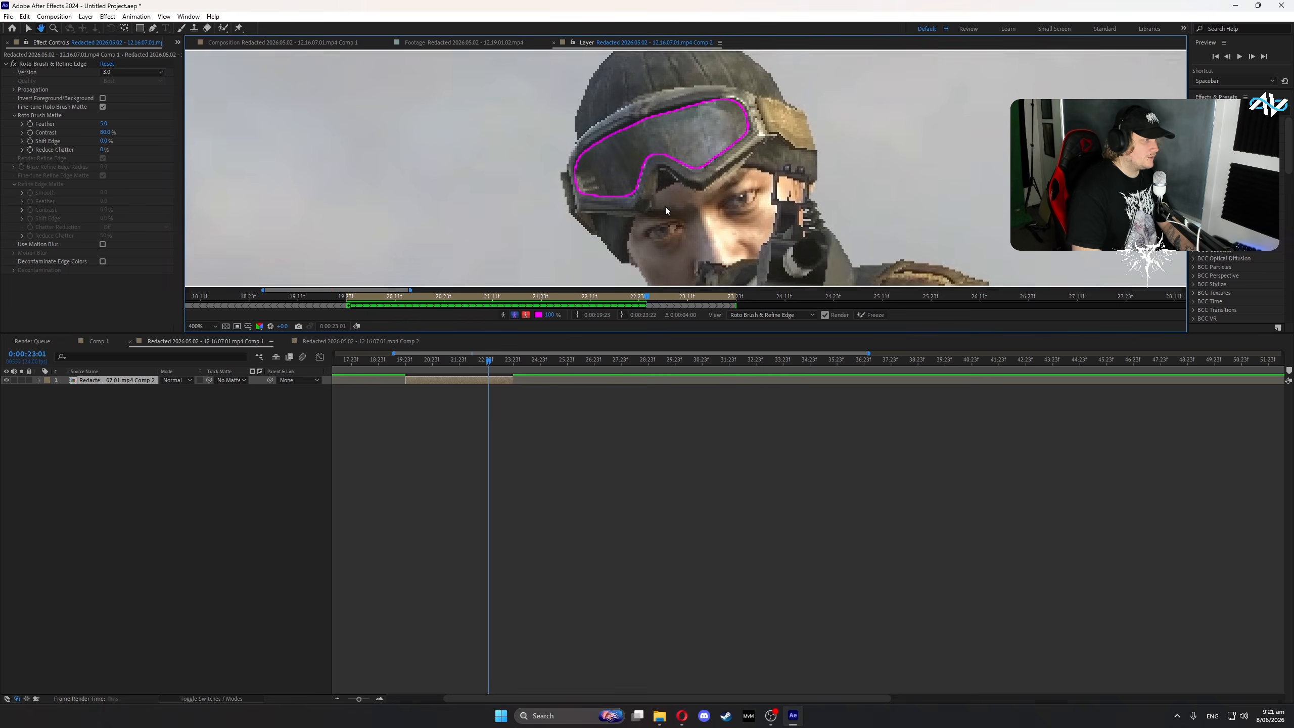
key("Page_Down")
key("Page_Down")
key("Page_Down")
key("Page_Down")
key("Page_Down")
key("Page_Down")
key("Page_Down")
key("Page_Down")
key("Page_Down")
key("Page_Down")
key("Page_Down")
key("Page_Down")
key("Page_Down")
key("Page_Down")
key("Page_Down")
key("Page_Down")
key("Page_Down")
key("Page_Down")
key("Page_Down")
key("Page_Down")
scroll(664, 211, "down", 2)
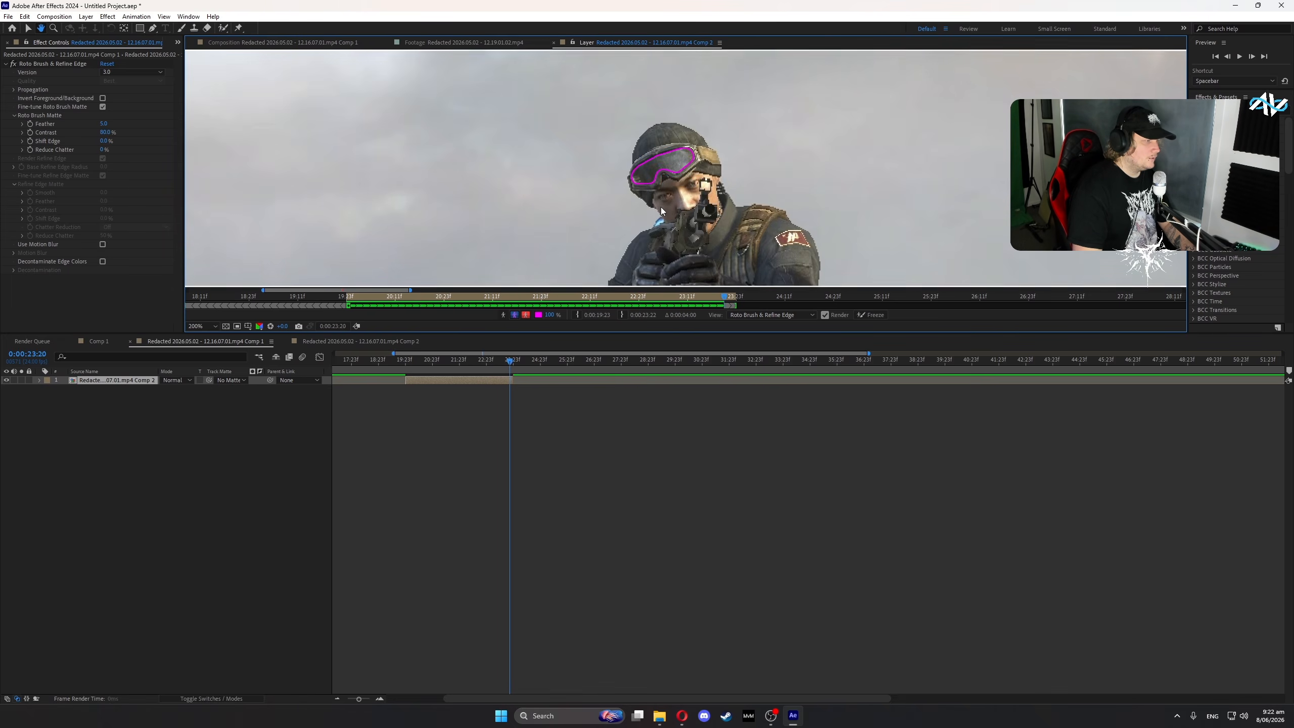
- Freeze the Roto Brush propagation and preview the isolated goggle lens in the 12.16.07.01 Comp 1 composition
left_click(862, 314)
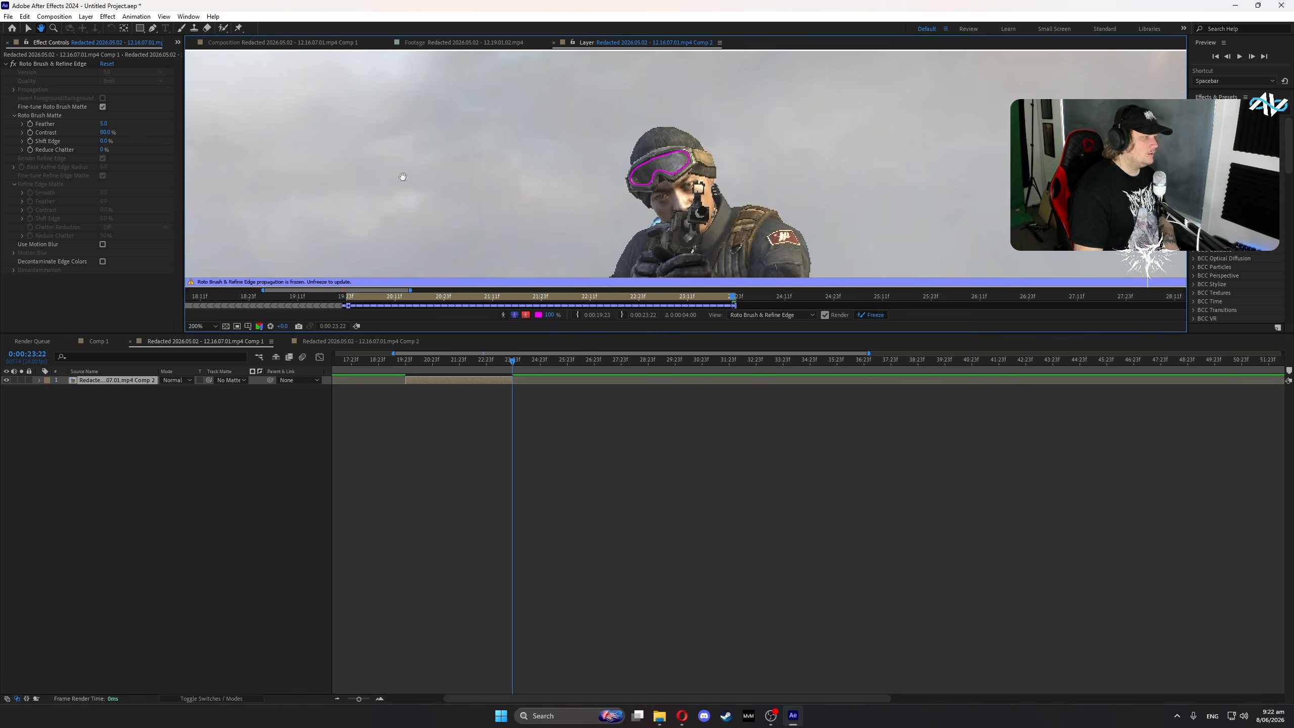
key("v")
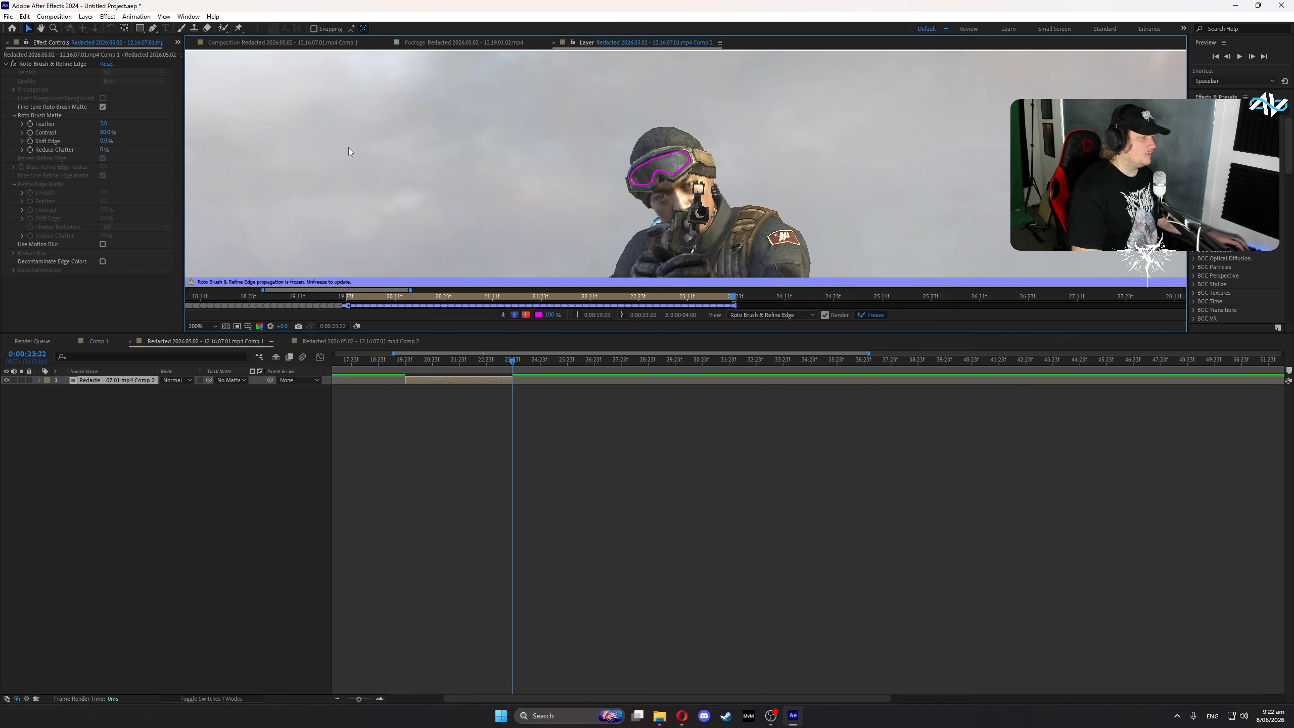
left_click(277, 44)
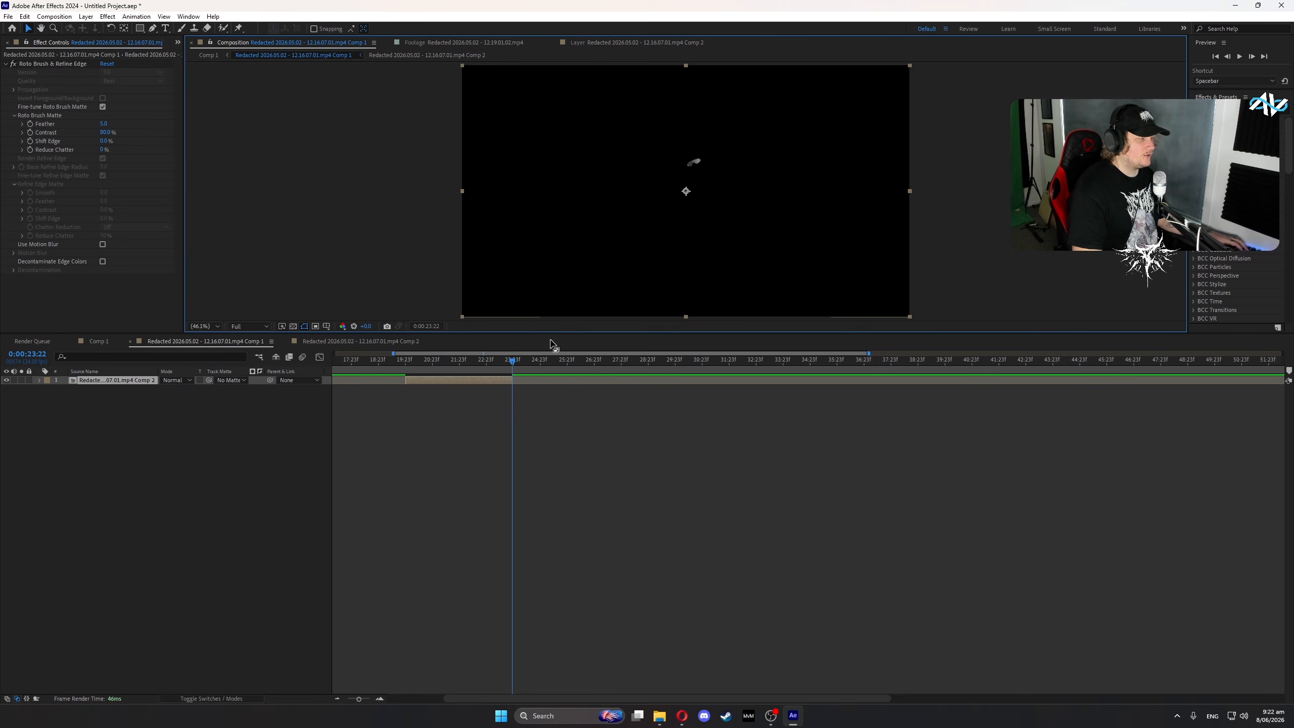
left_click_drag(504, 360, 431, 368)
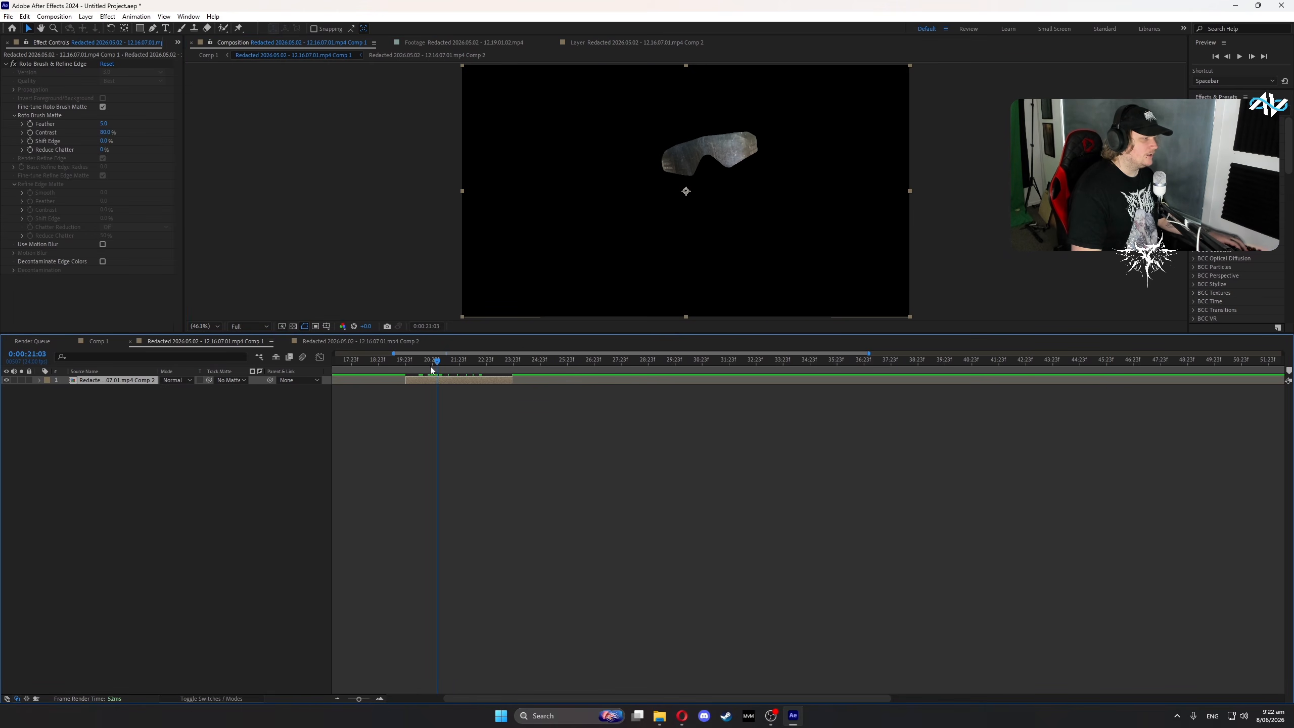
- Duplicate the rotoscoped Comp 2 layer
left_click(121, 395)
left_click(110, 380)
key("ctrl+d")
left_click(158, 421)
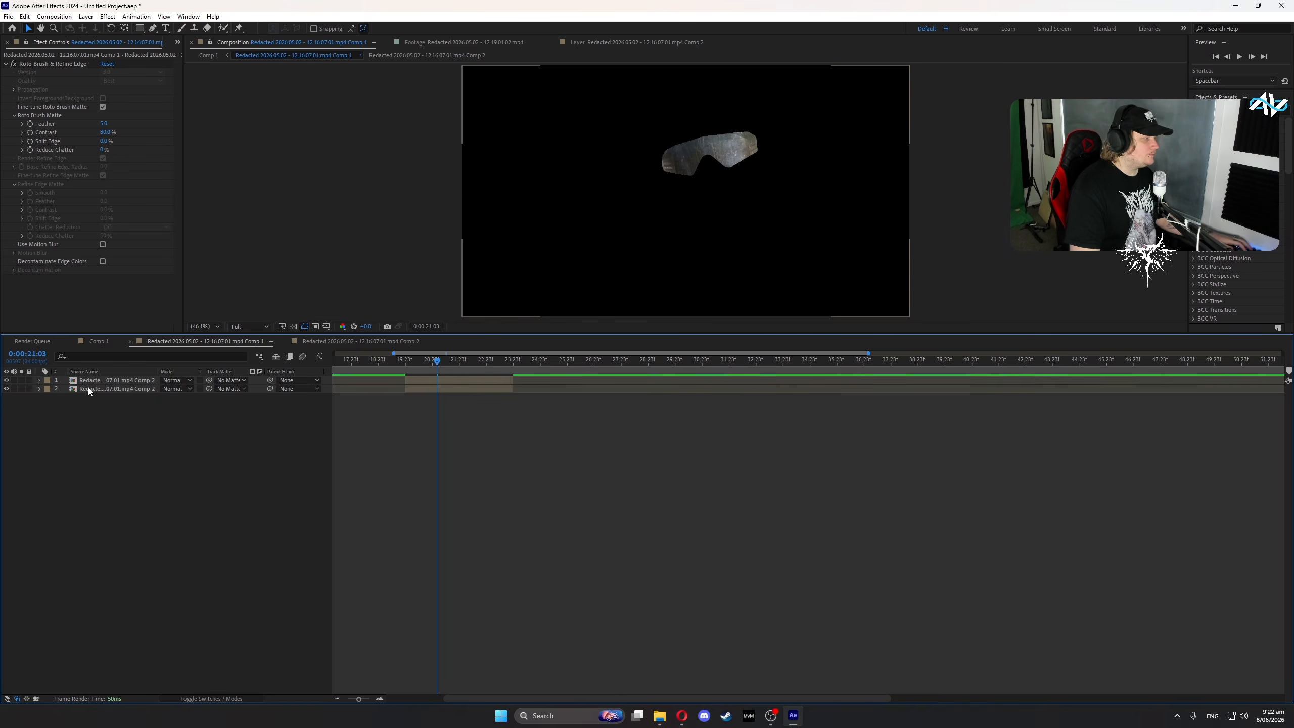
- Invert the Roto Brush foreground and background on the upper duplicate layer, freeze it, and return to the composition
left_click(94, 382)
left_click(48, 66)
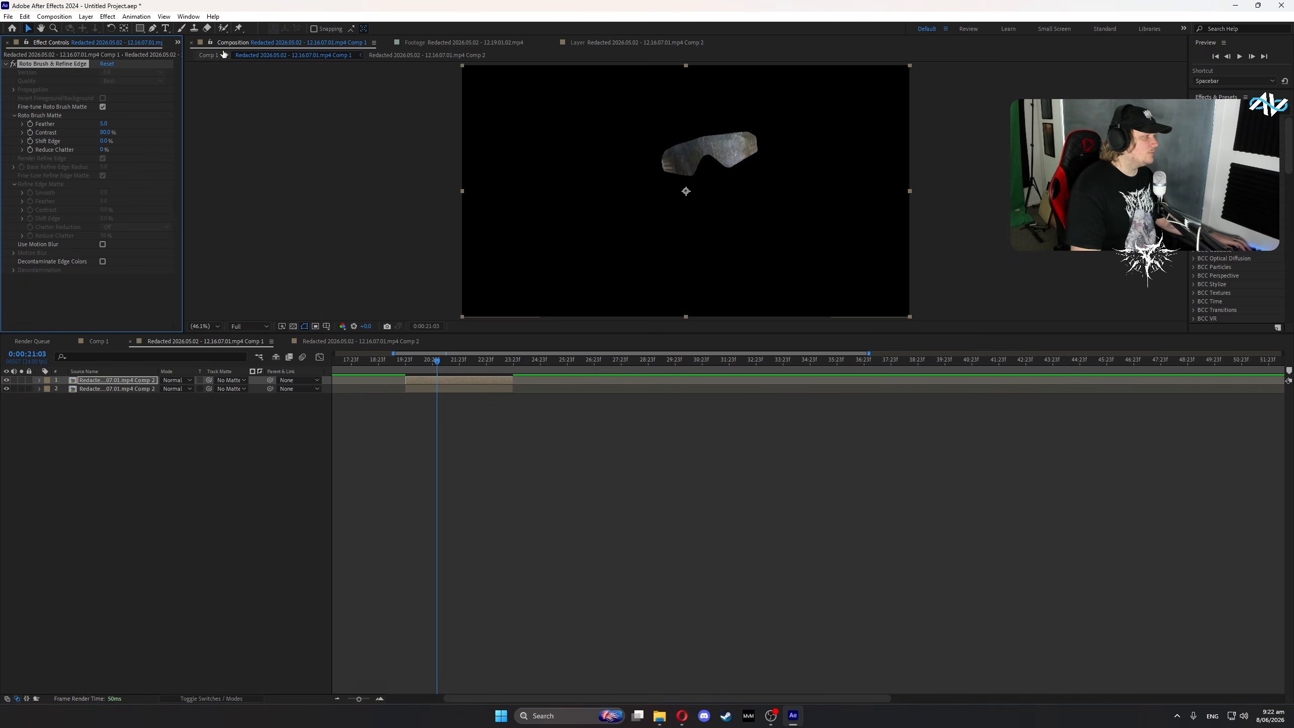
double_click(443, 378)
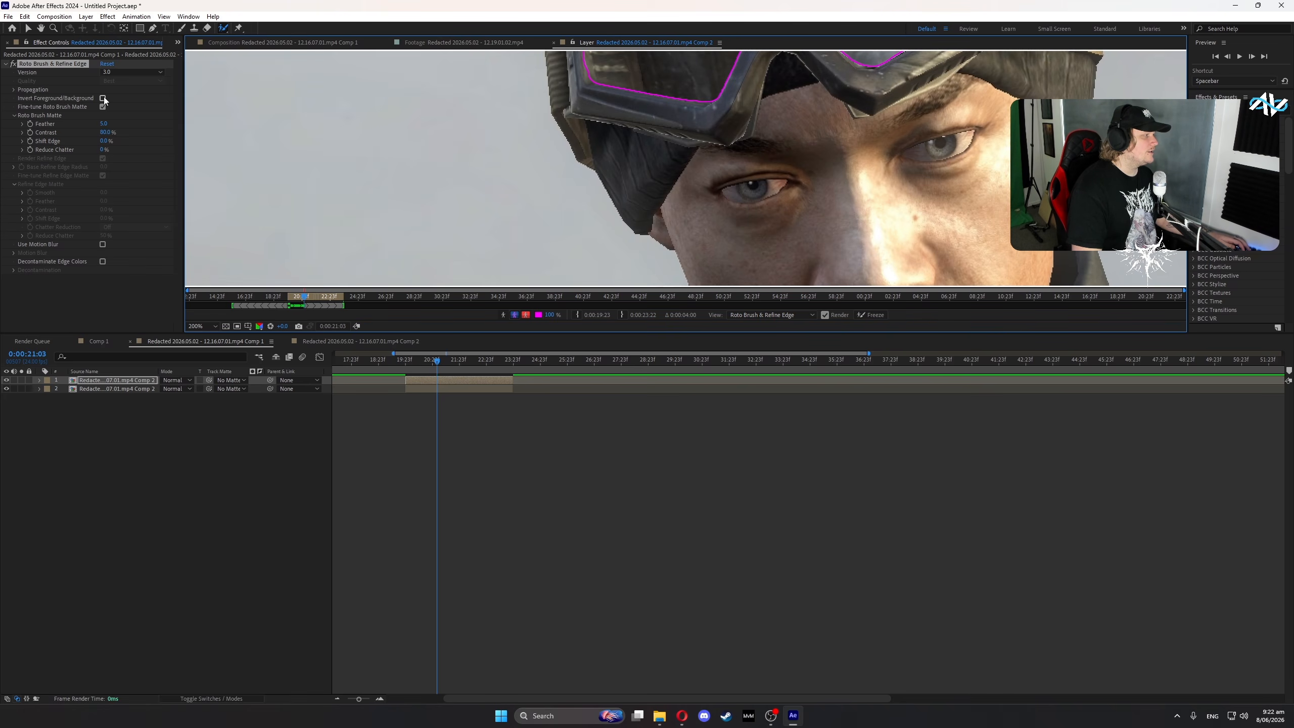
left_click(103, 98)
left_click(871, 315)
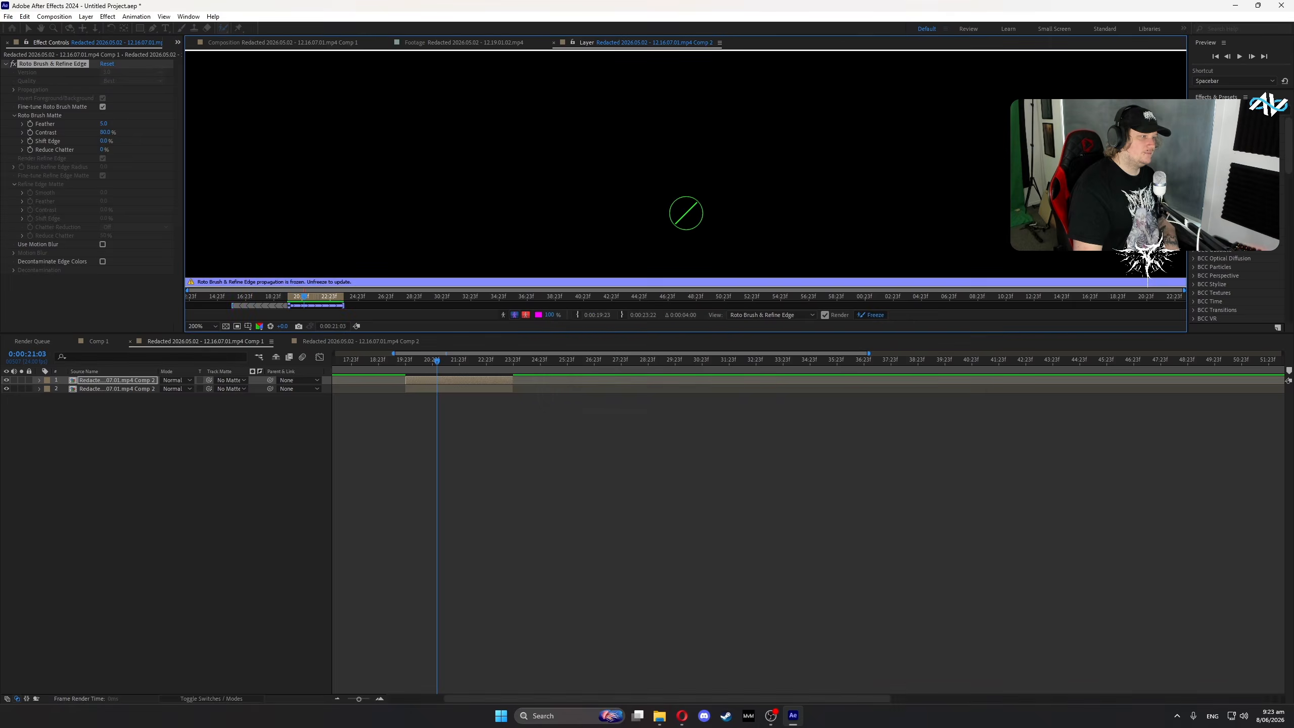
left_click(288, 43)
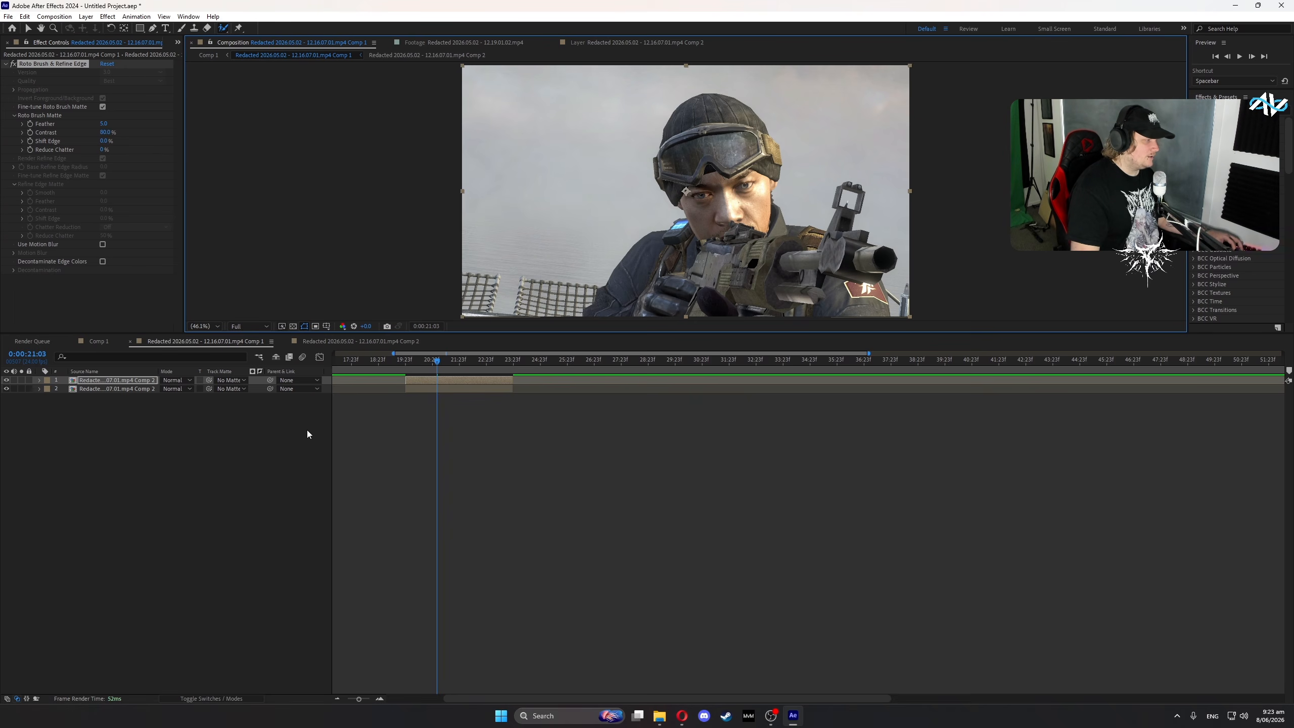
- Check the lens and inverted layers by switching each one's visibility off and on and scrubbing to 0:00:20:15
left_click(7, 388)
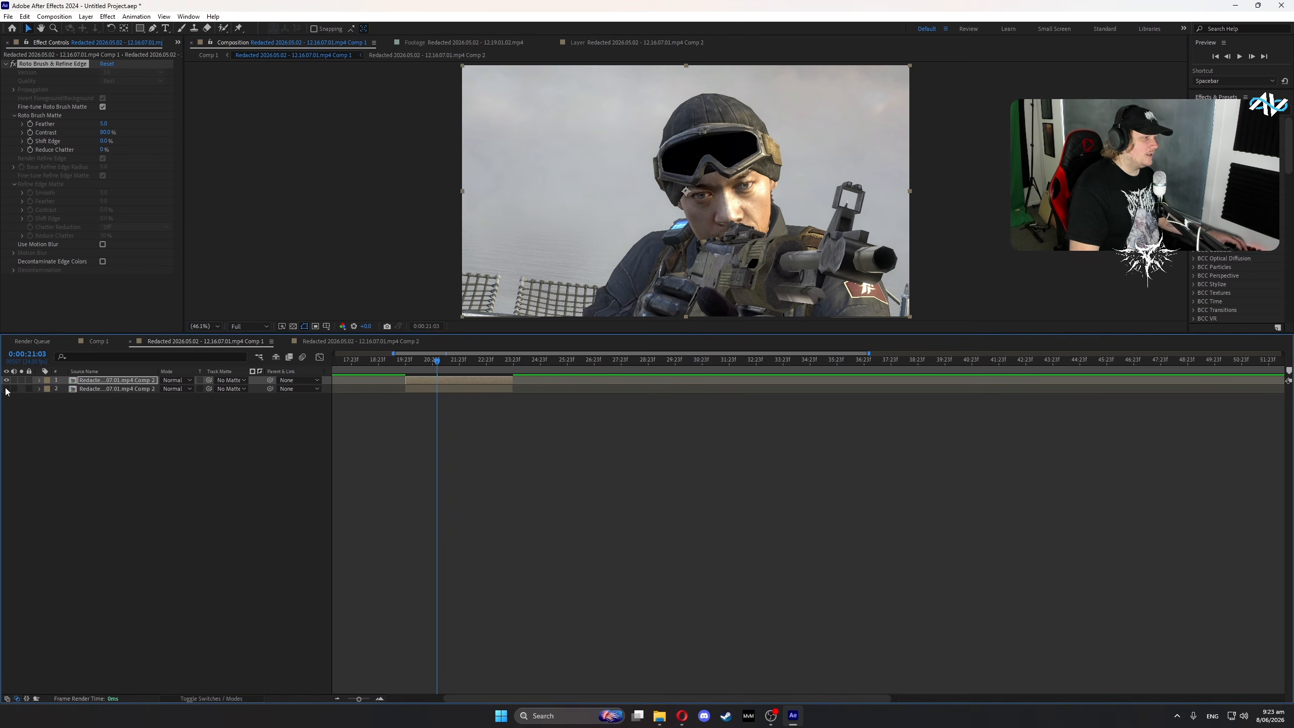
left_click_drag(440, 364, 423, 364)
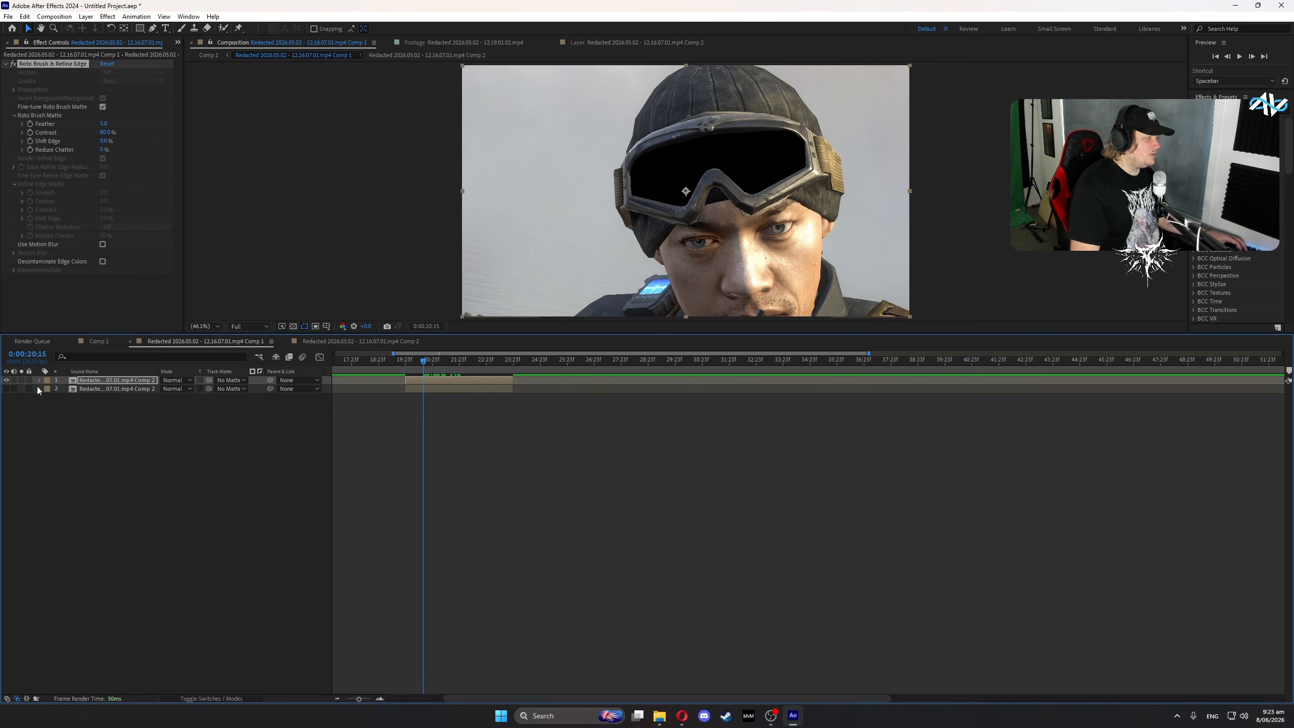
left_click(6, 388)
left_click(6, 388)
left_click(6, 388)
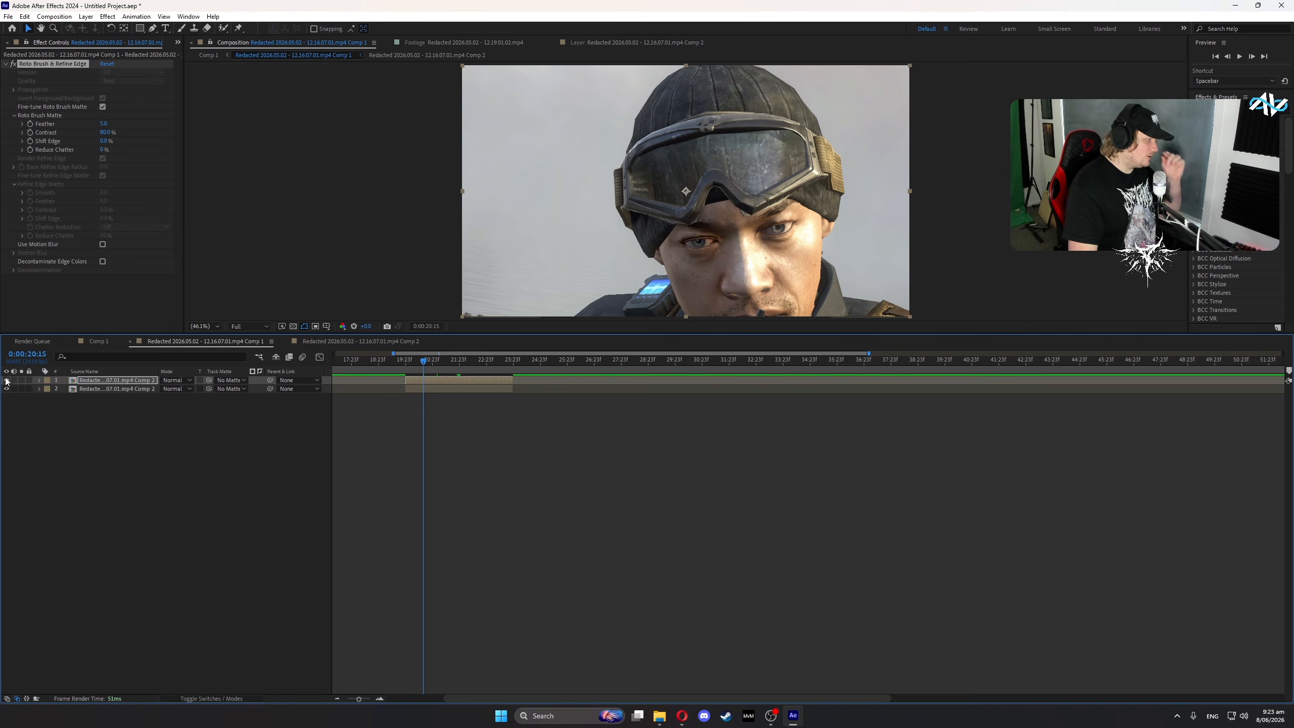
left_click(6, 380)
left_click(6, 379)
left_click(3, 395)
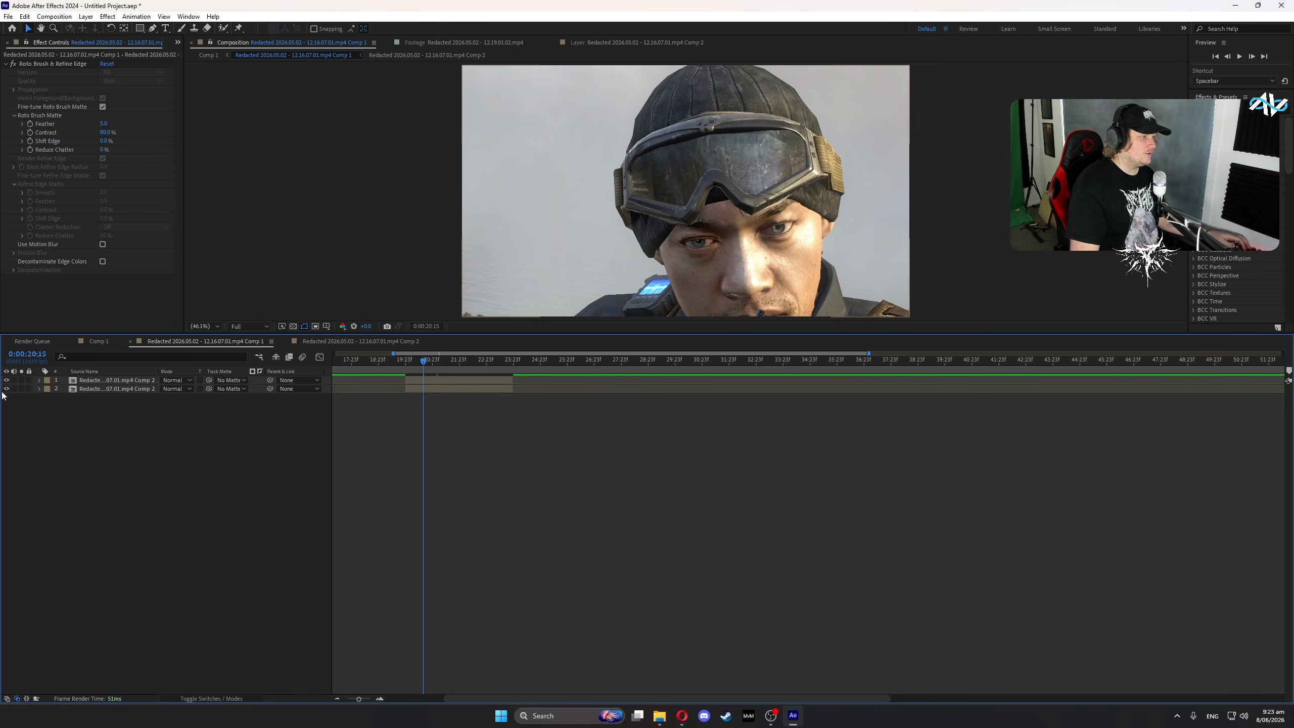
left_click(6, 388)
left_click(6, 388)
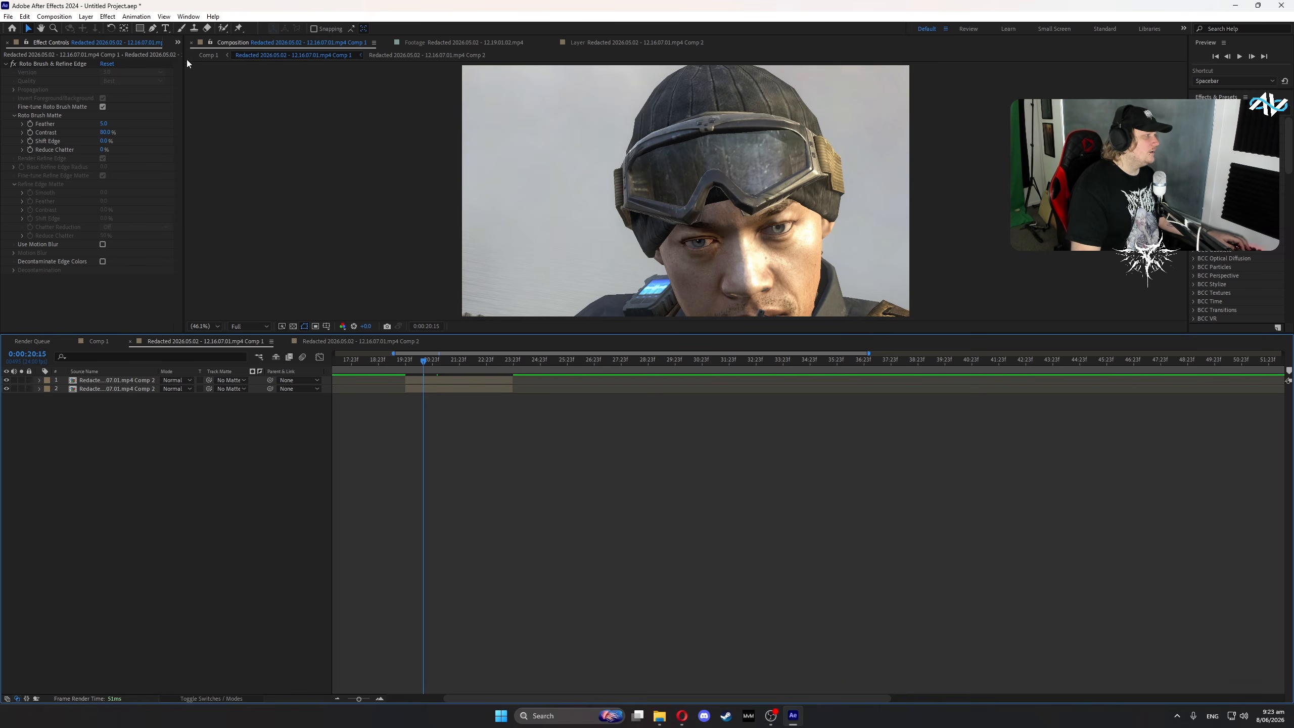
- Add the 12.19.01.02.mp4 clip from the project to the current composition, beneath the two Comp 2 layers
key("ctrl+0")
left_click(31, 146)
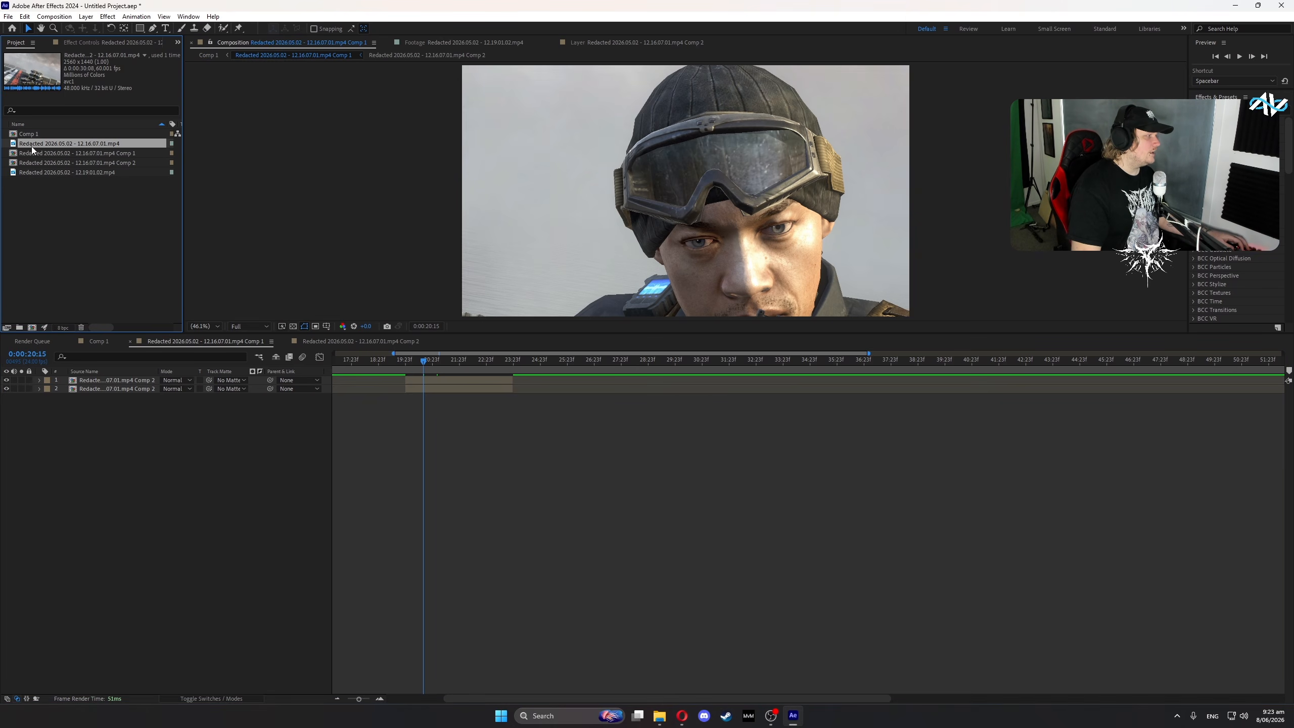
left_click(34, 174)
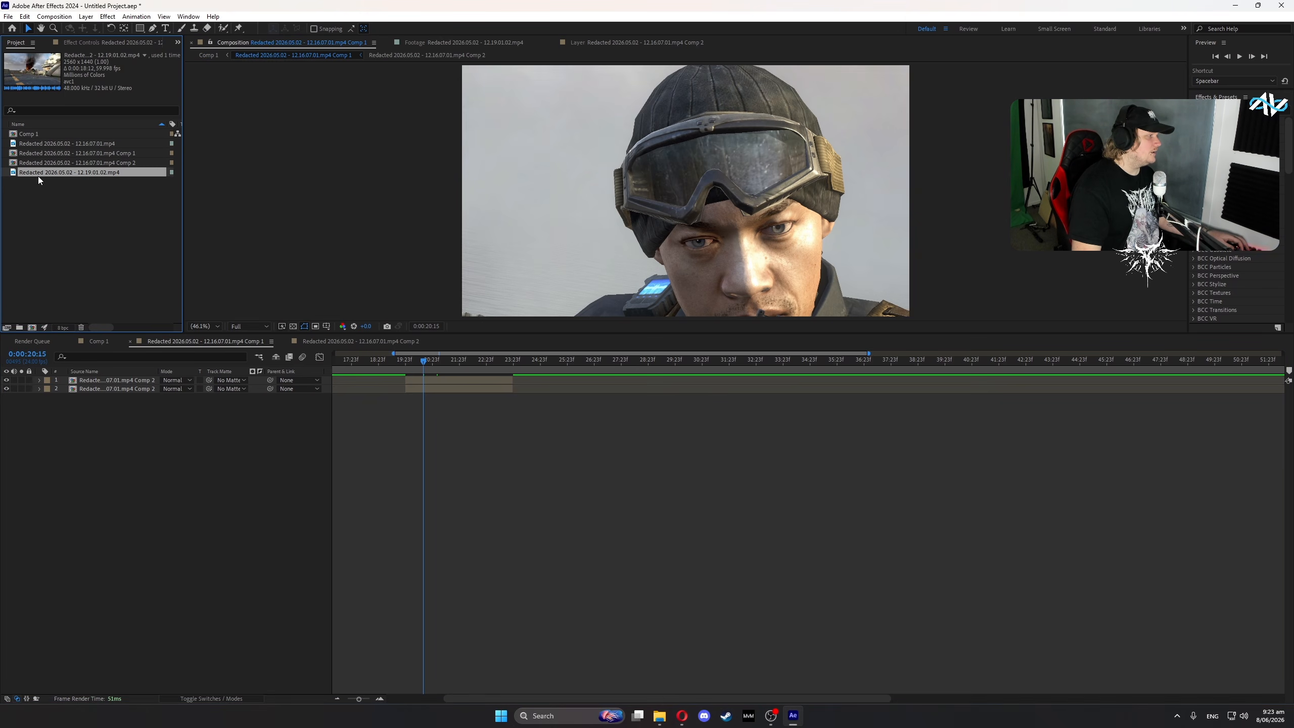
double_click(39, 176)
left_click_drag(35, 172, 96, 395)
left_click(121, 443)
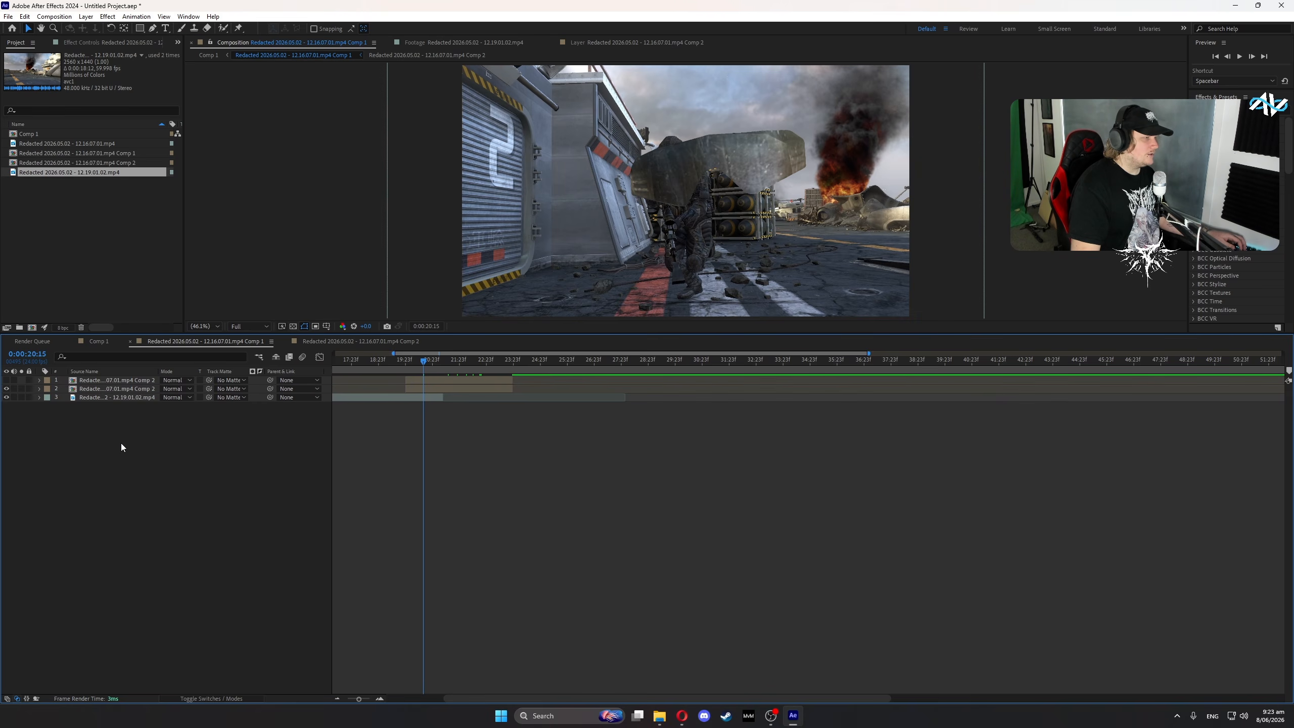
- Check the new footage through the goggle lens by toggling both Comp 2 layers' visibility and scrubbing to 0:00:20:20
left_click(6, 388)
left_click(6, 380)
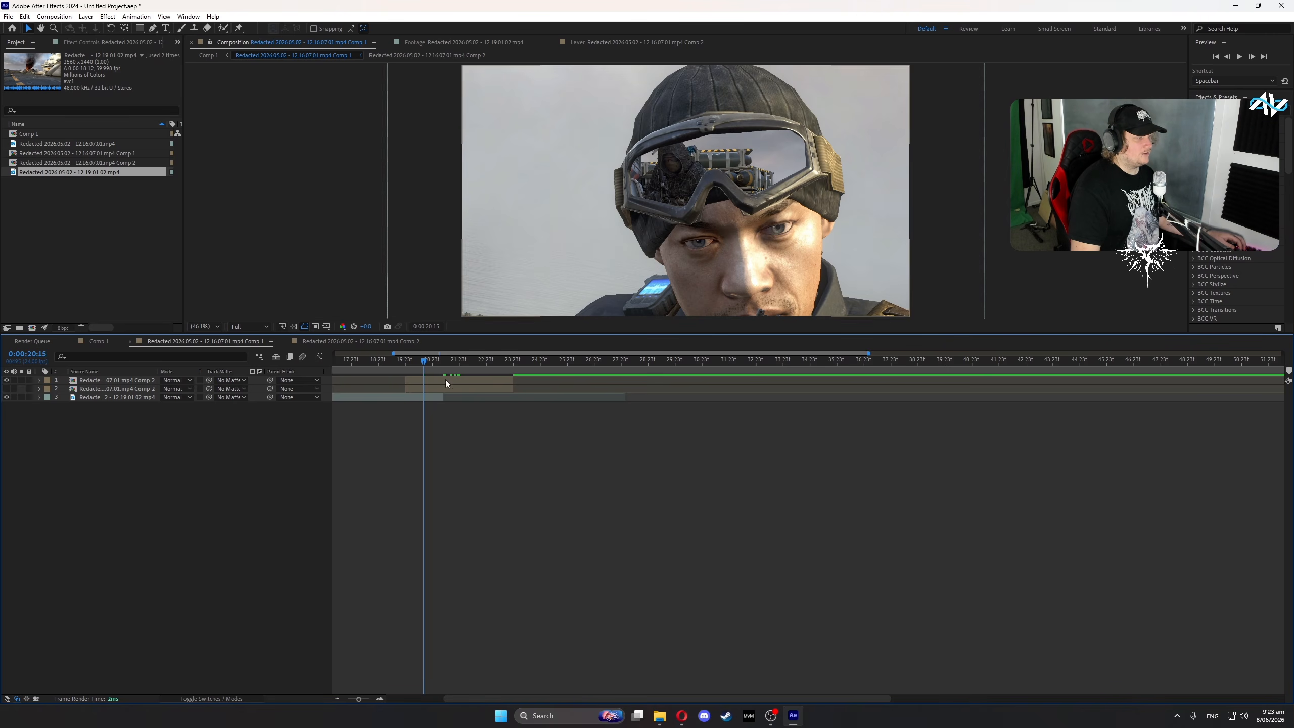
mouse_move(427, 360)
left_mouse_down()
mouse_move(407, 361)
mouse_move(427, 364)
left_mouse_up()
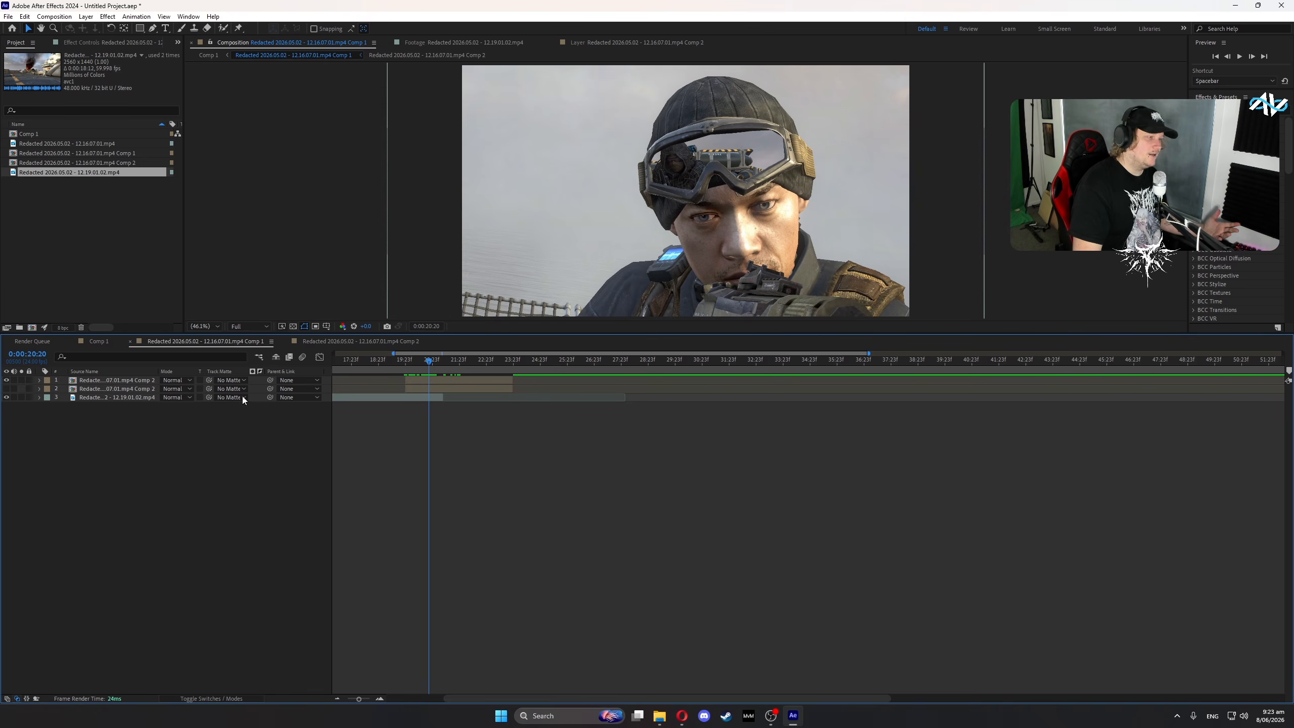
left_click(6, 380)
left_click(6, 389)
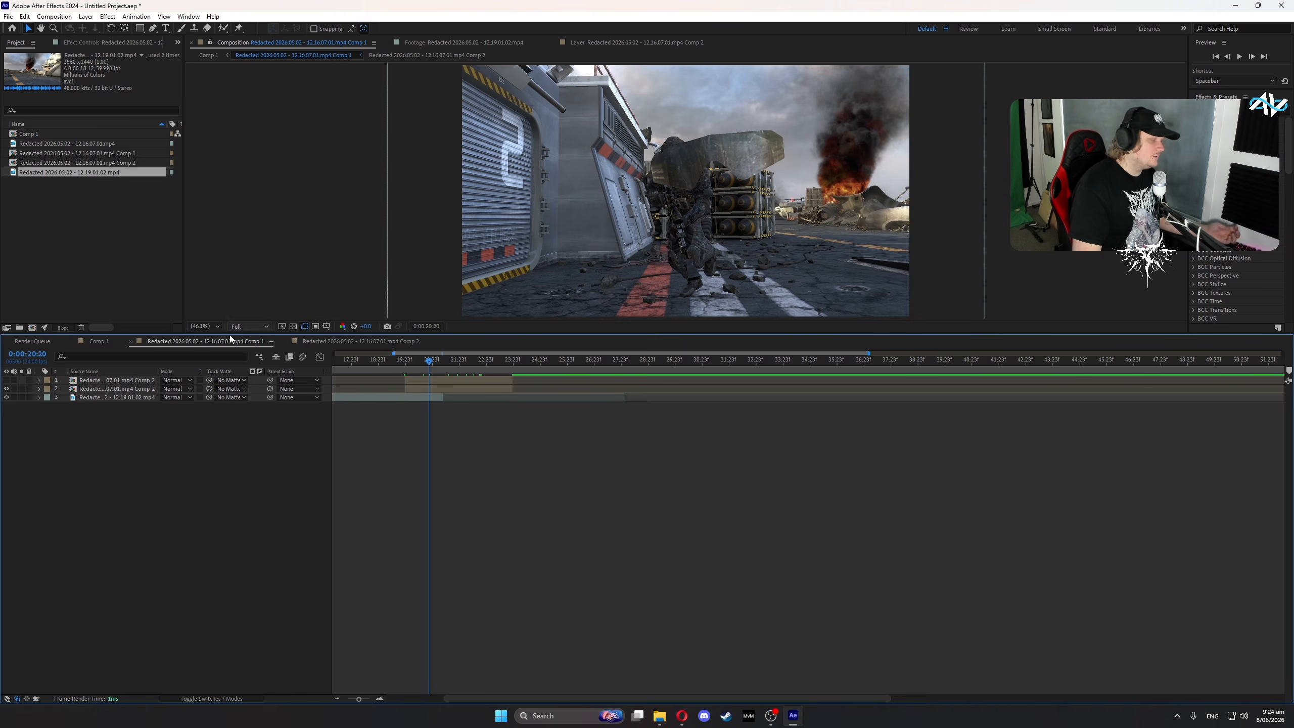
left_click(6, 380)
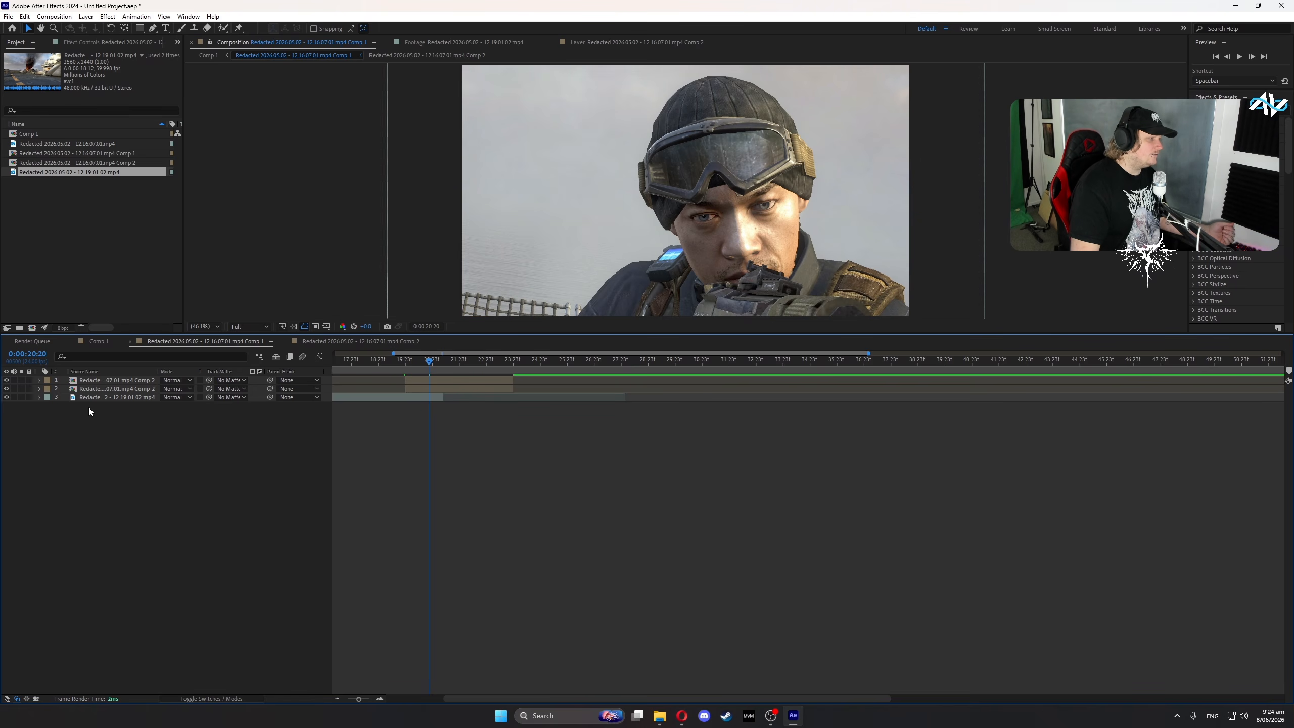
- Rename the lower Comp 2 layer, which holds the isolated lens, as Glass
left_click(100, 398)
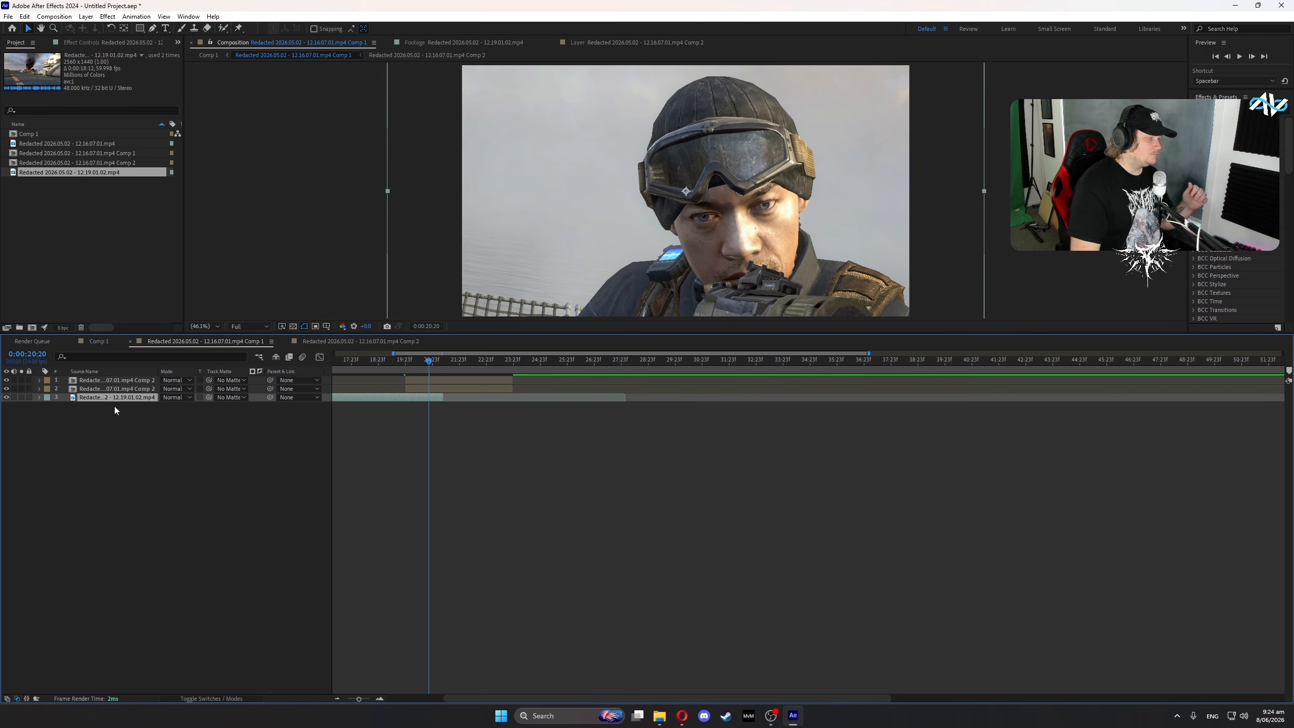
left_click(101, 389)
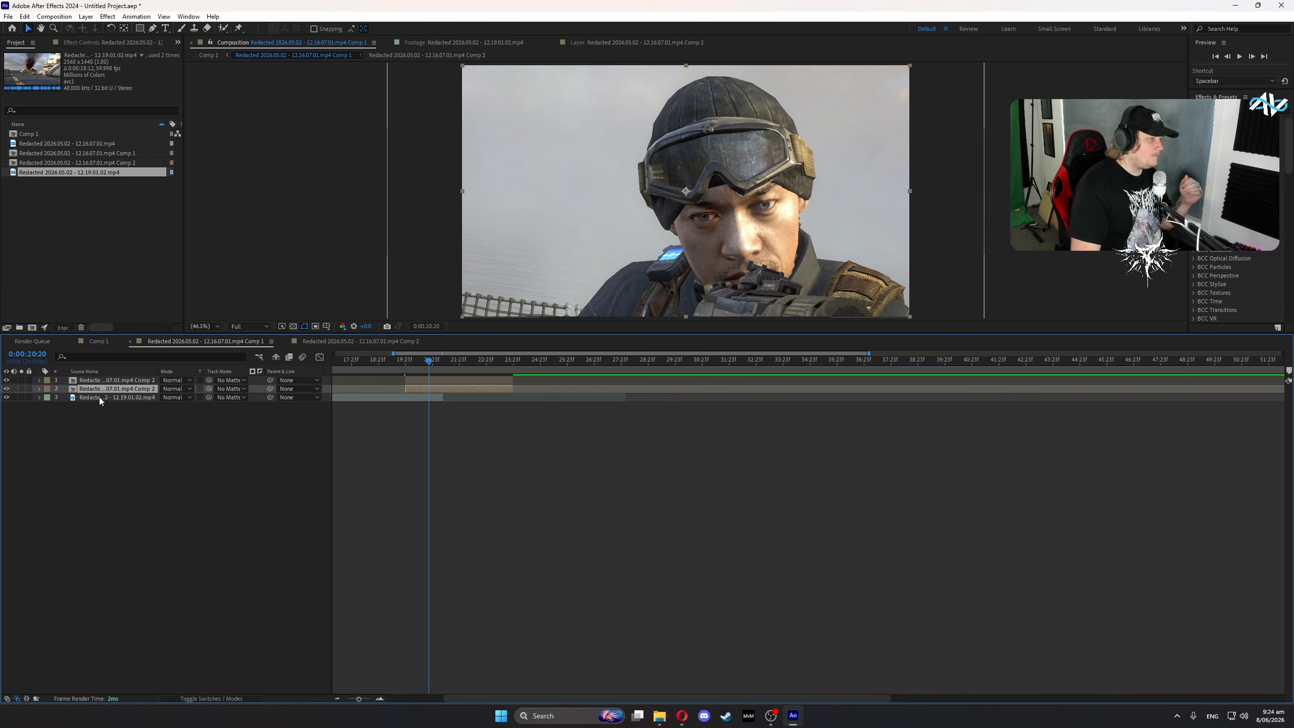
left_click(99, 397)
left_click(91, 389)
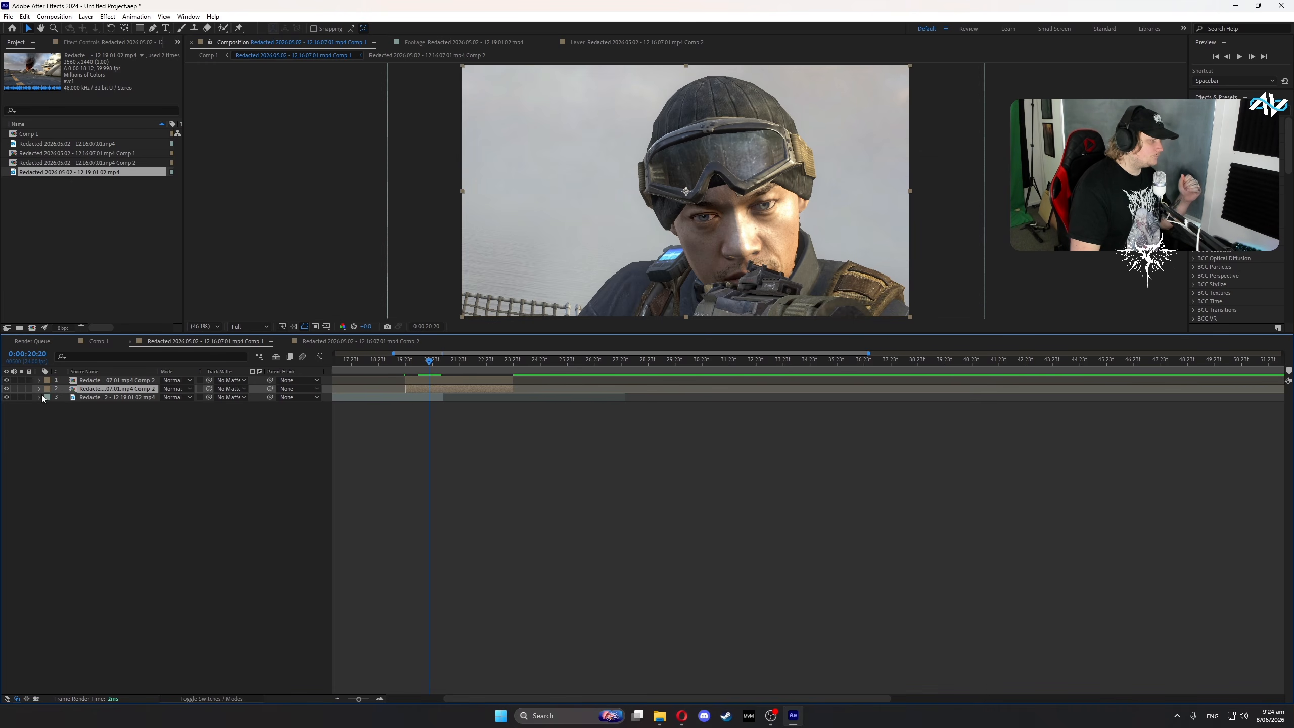
right_click(102, 391)
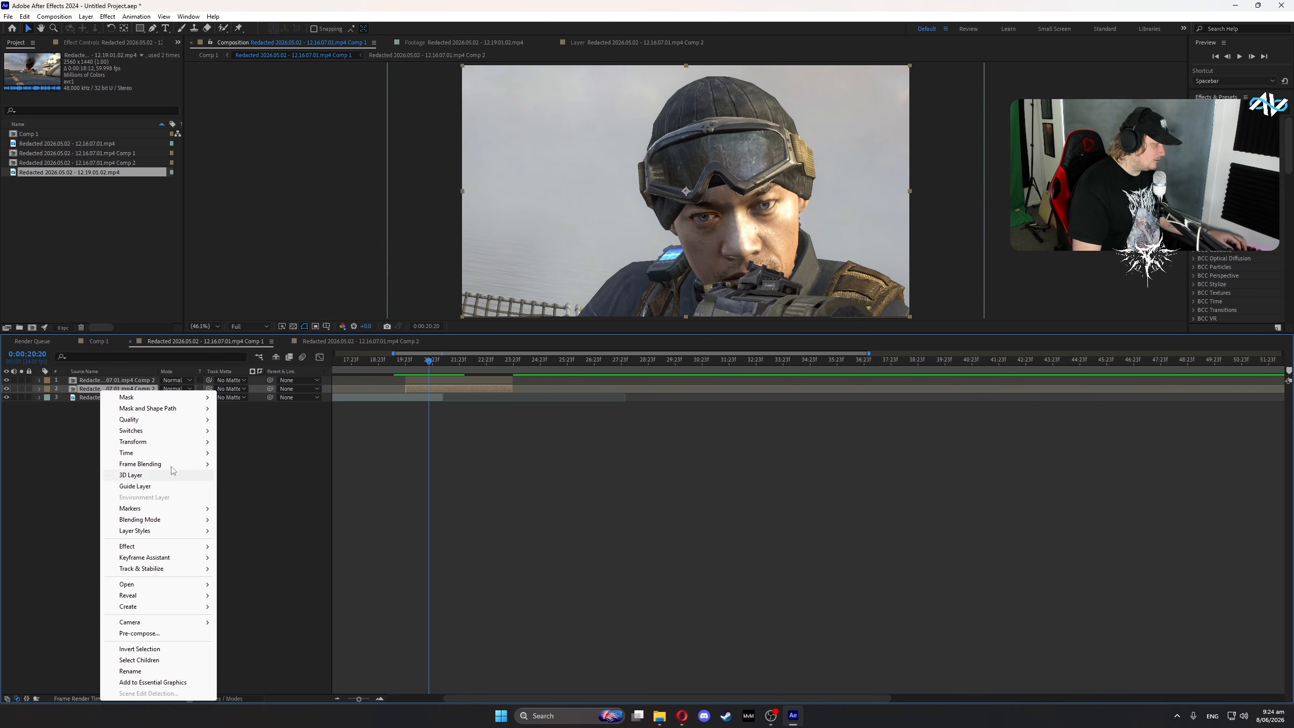
left_click(77, 438)
right_click(86, 390)
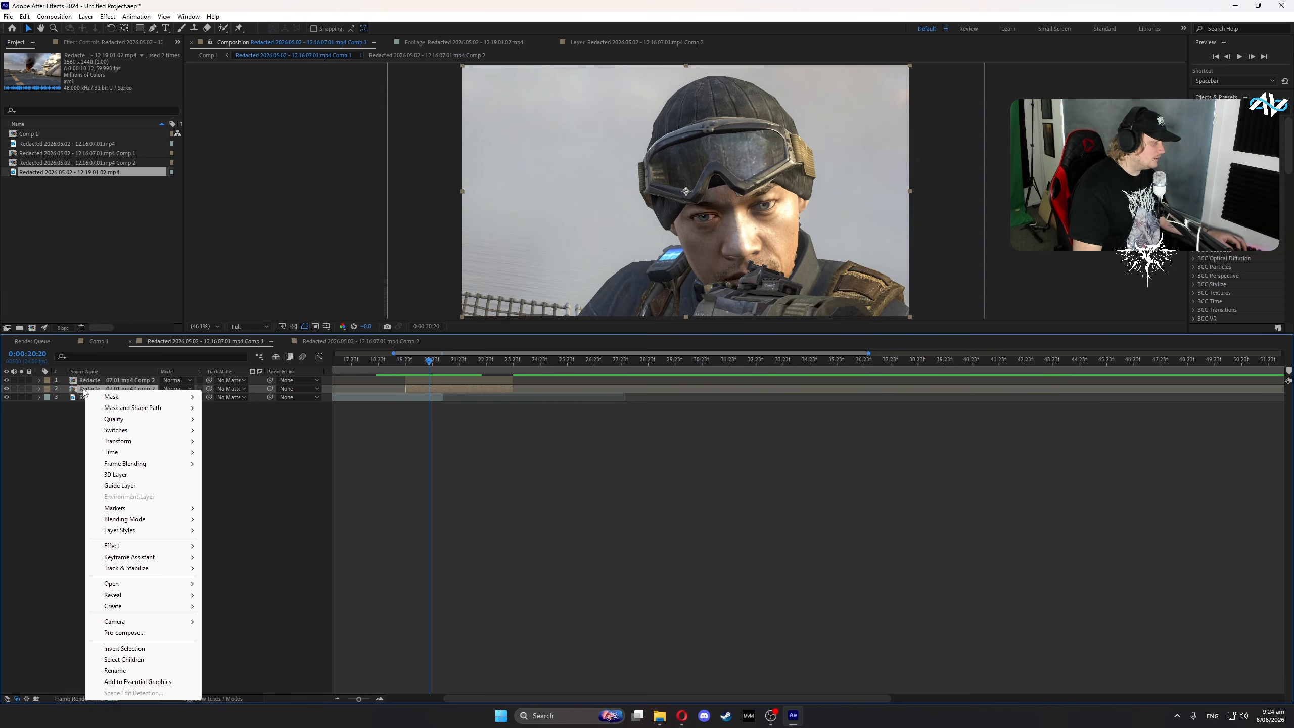
left_click(137, 671)
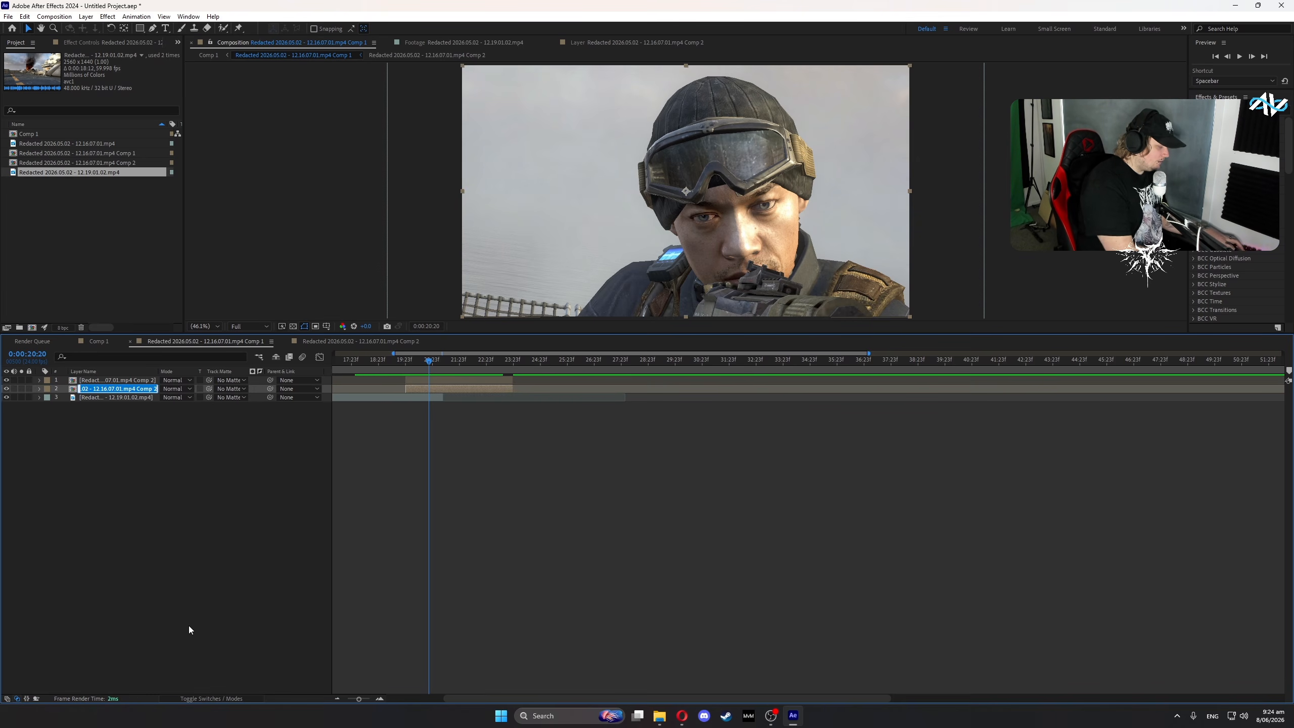
type("Glass")
left_click(119, 506)
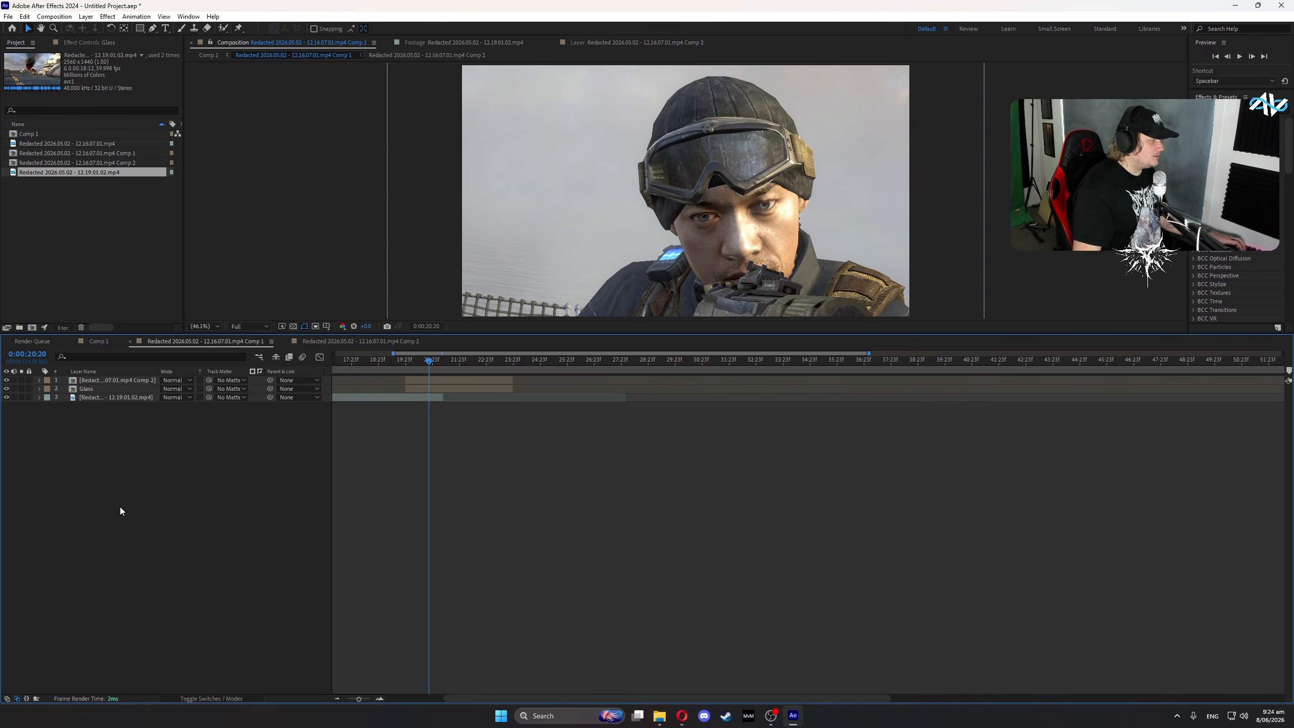
- Rename the uppermost Comp 2 layer as Background
right_click(111, 379)
left_click(137, 659)
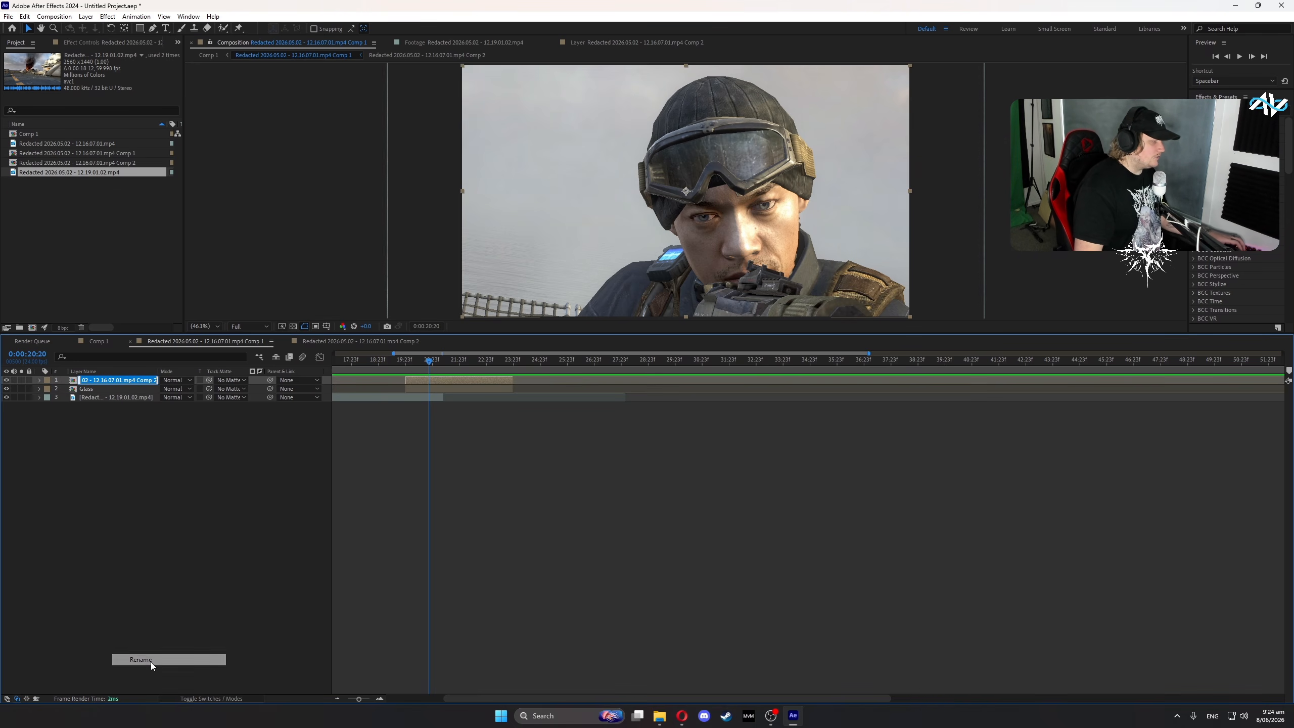
type("Background")
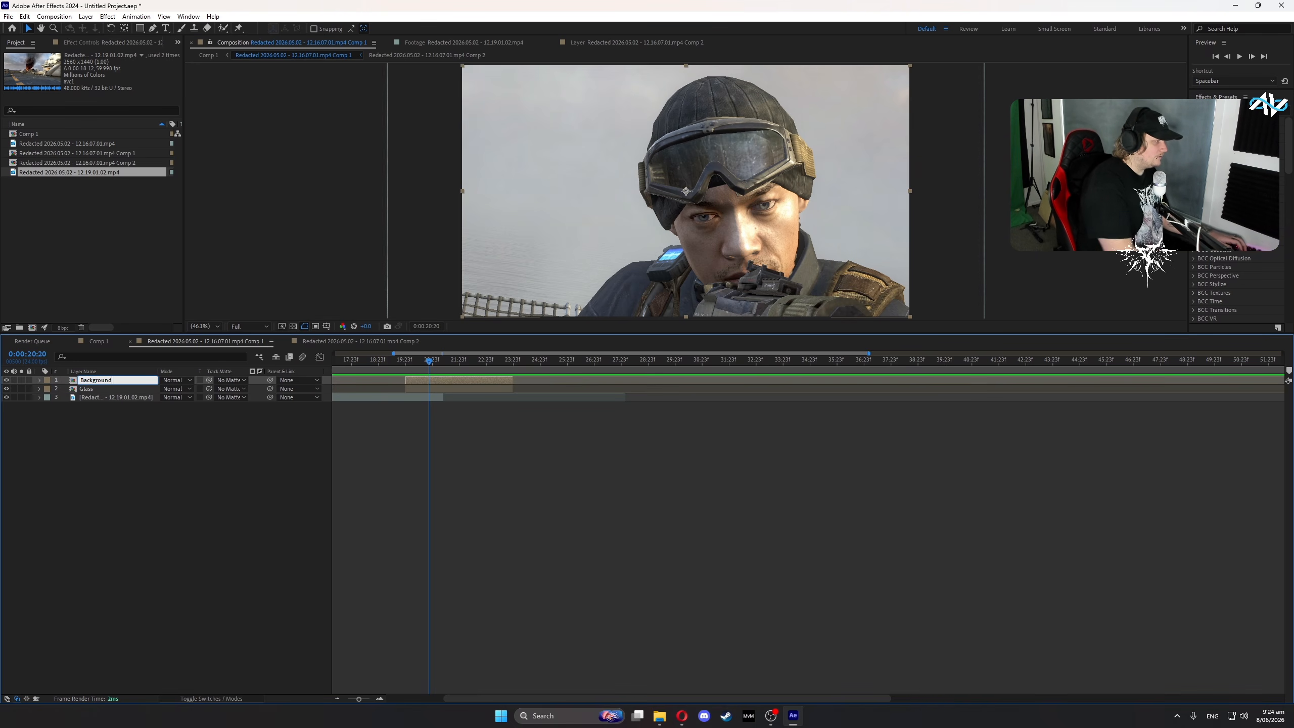
left_click(104, 462)
- Set the Glass layer's opacity to about 75% and check the reflection with the footage off and on, then at 0:00:20:03
left_click(93, 392)
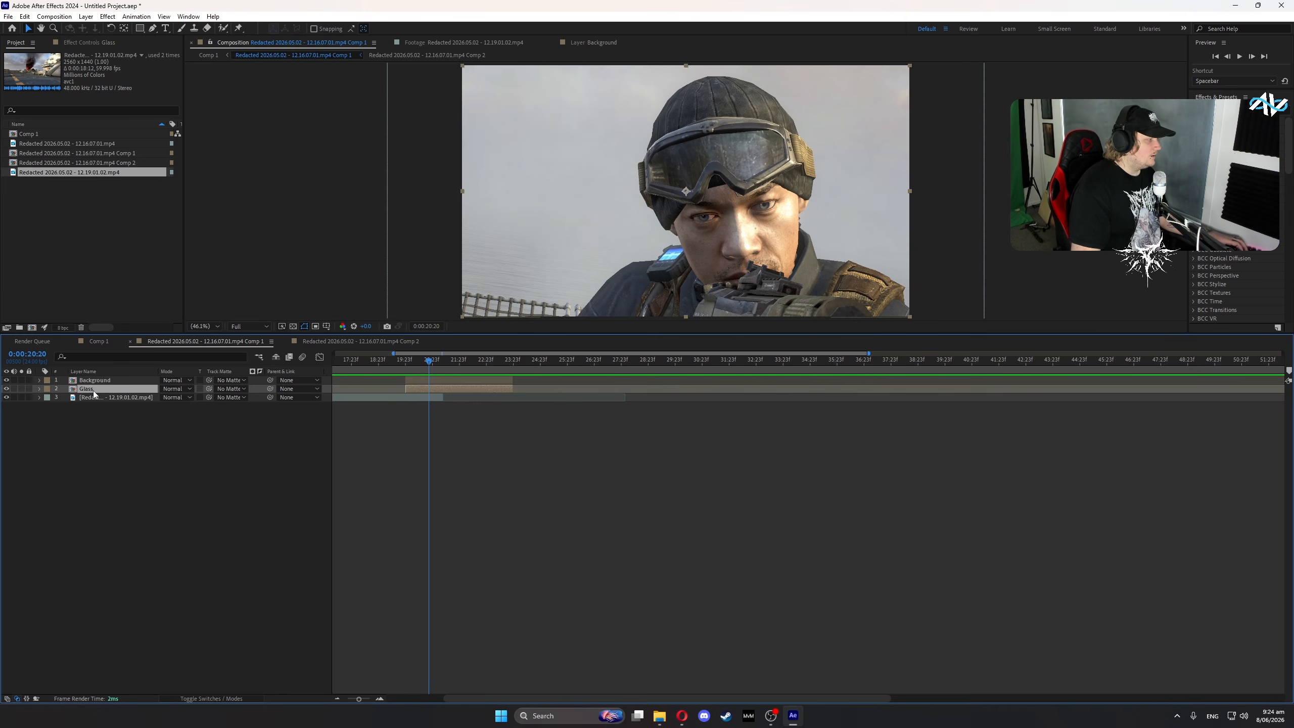
key("t")
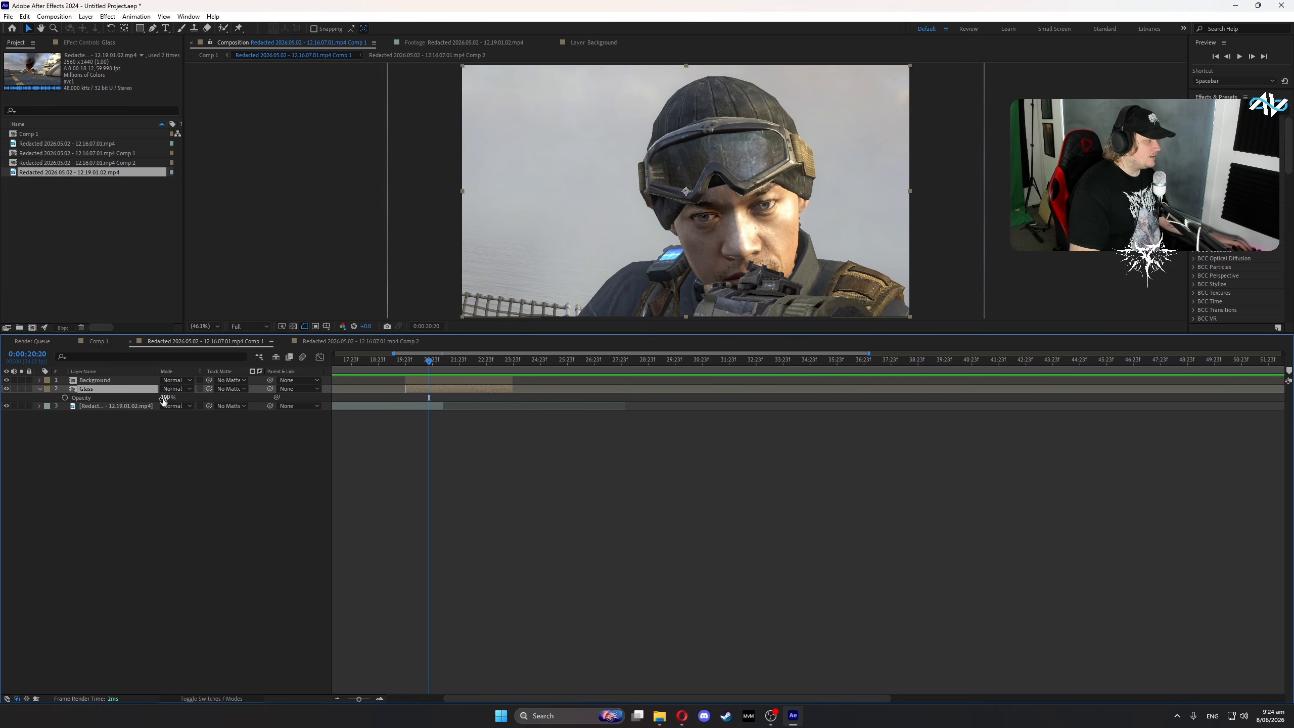
left_click_drag(154, 402, 160, 398)
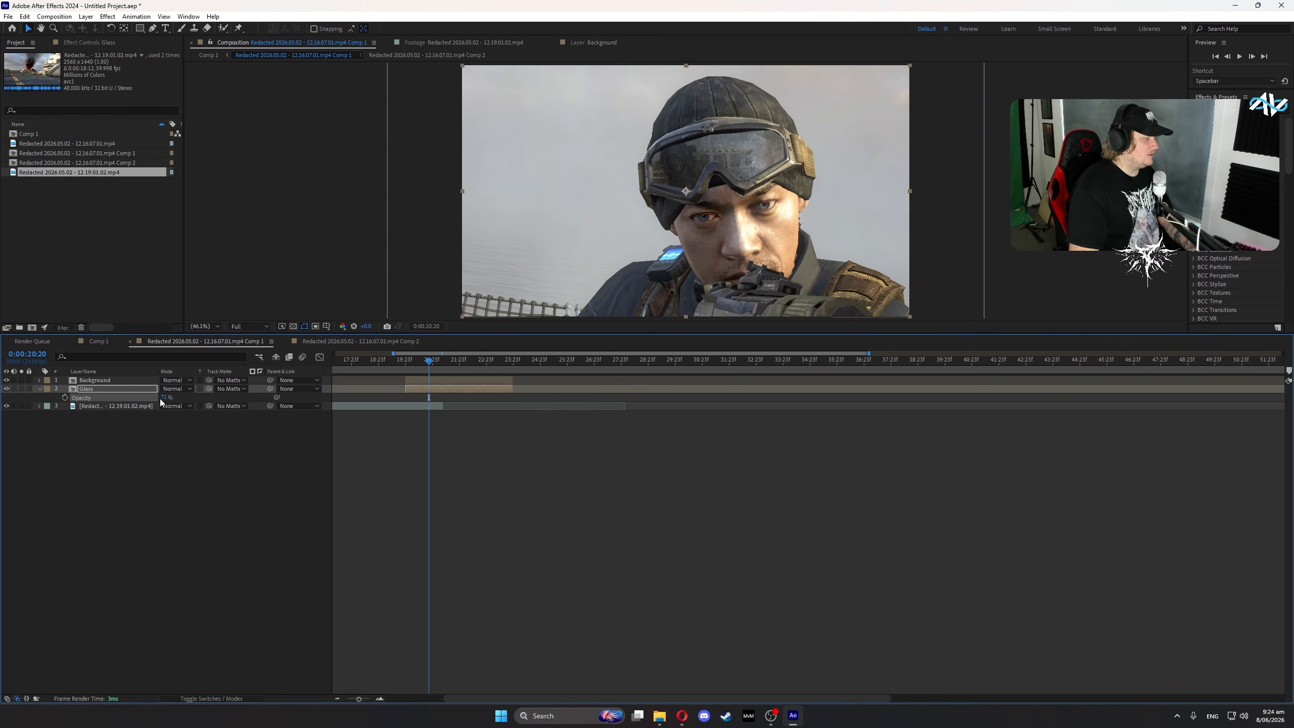
left_click(180, 458)
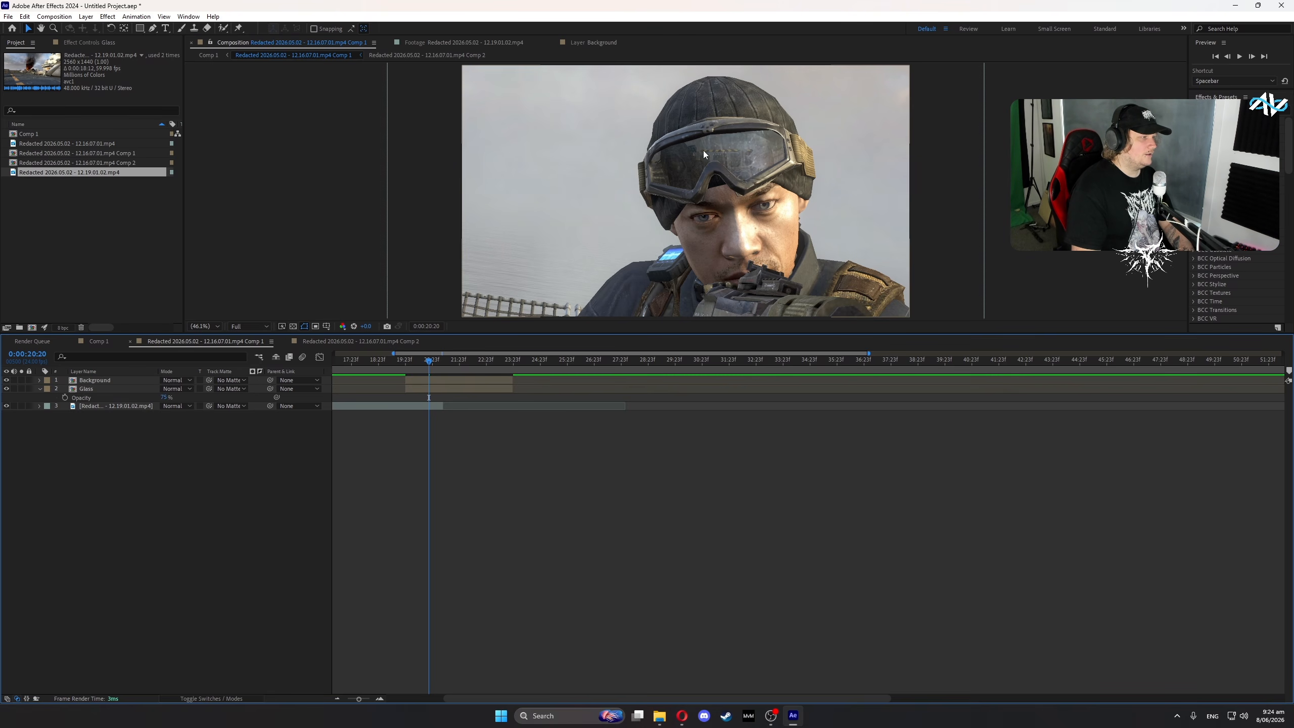
left_click(6, 406)
left_click(6, 405)
left_click_drag(441, 358, 409, 363)
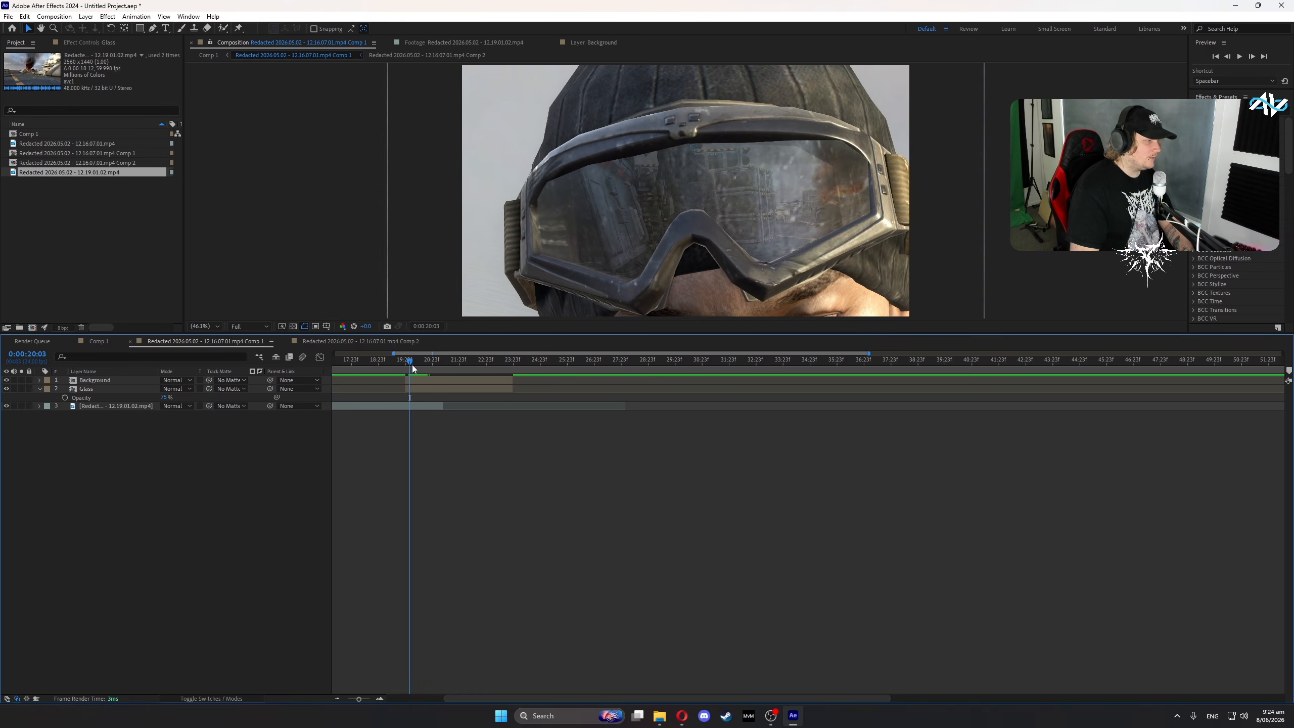
- Try a different Glass layer opacity, compare the reflection across nearby frames, and return it to about 75%
mouse_move(164, 398)
left_mouse_down()
mouse_move(145, 401)
mouse_move(168, 399)
left_mouse_up()
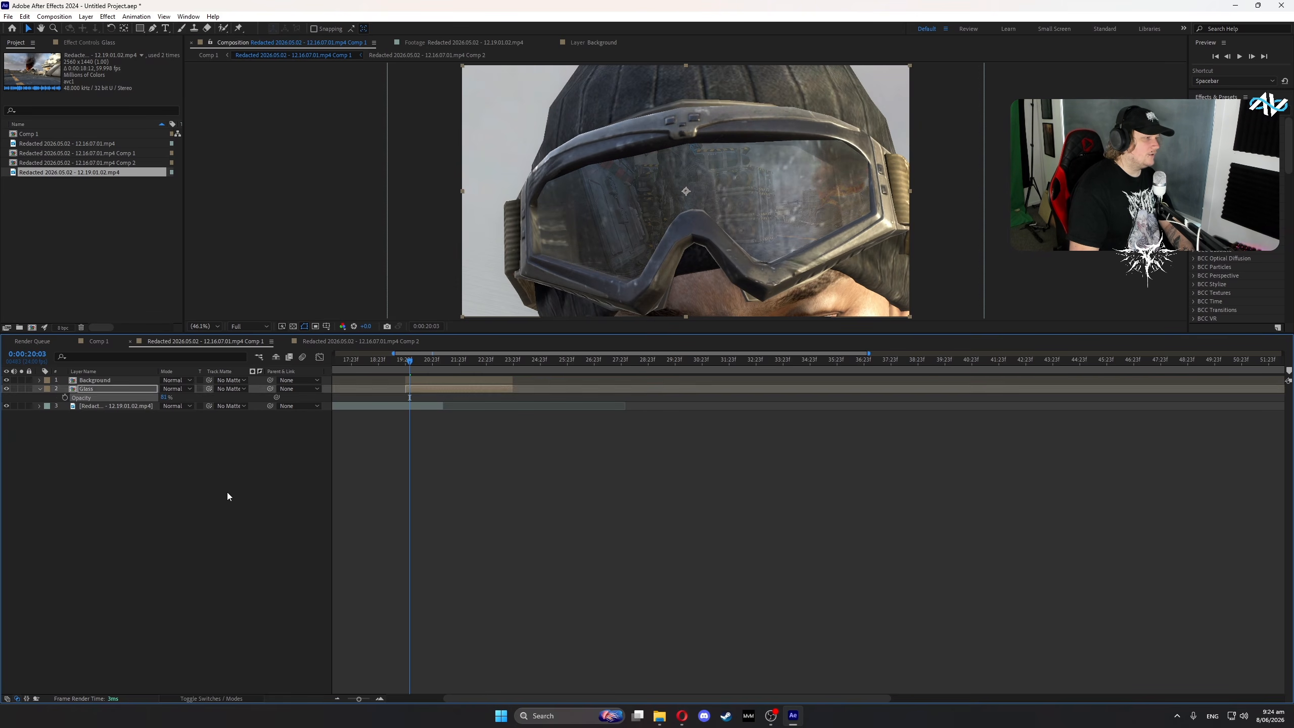
left_click(429, 361)
mouse_move(429, 363)
left_mouse_down()
mouse_move(404, 365)
mouse_move(420, 366)
left_mouse_up()
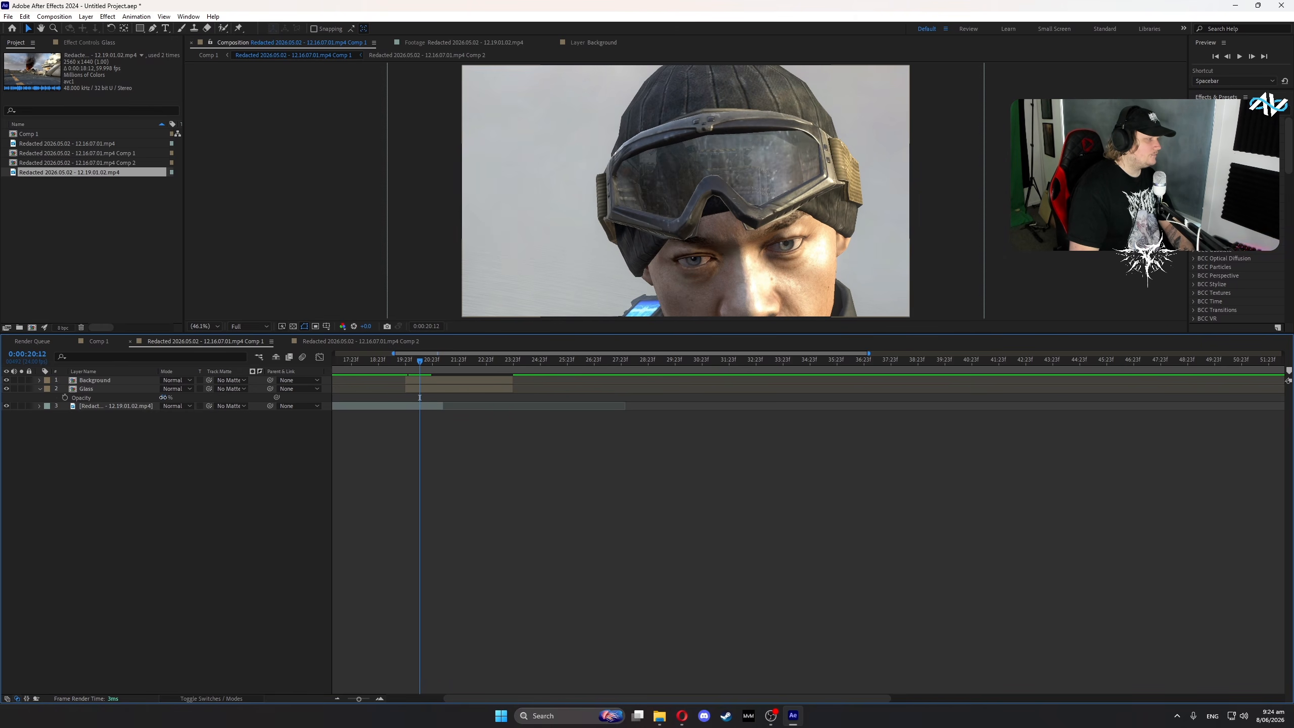
left_click_drag(164, 398, 161, 397)
mouse_move(417, 360)
left_mouse_down()
mouse_move(431, 363)
mouse_move(419, 364)
left_mouse_up()
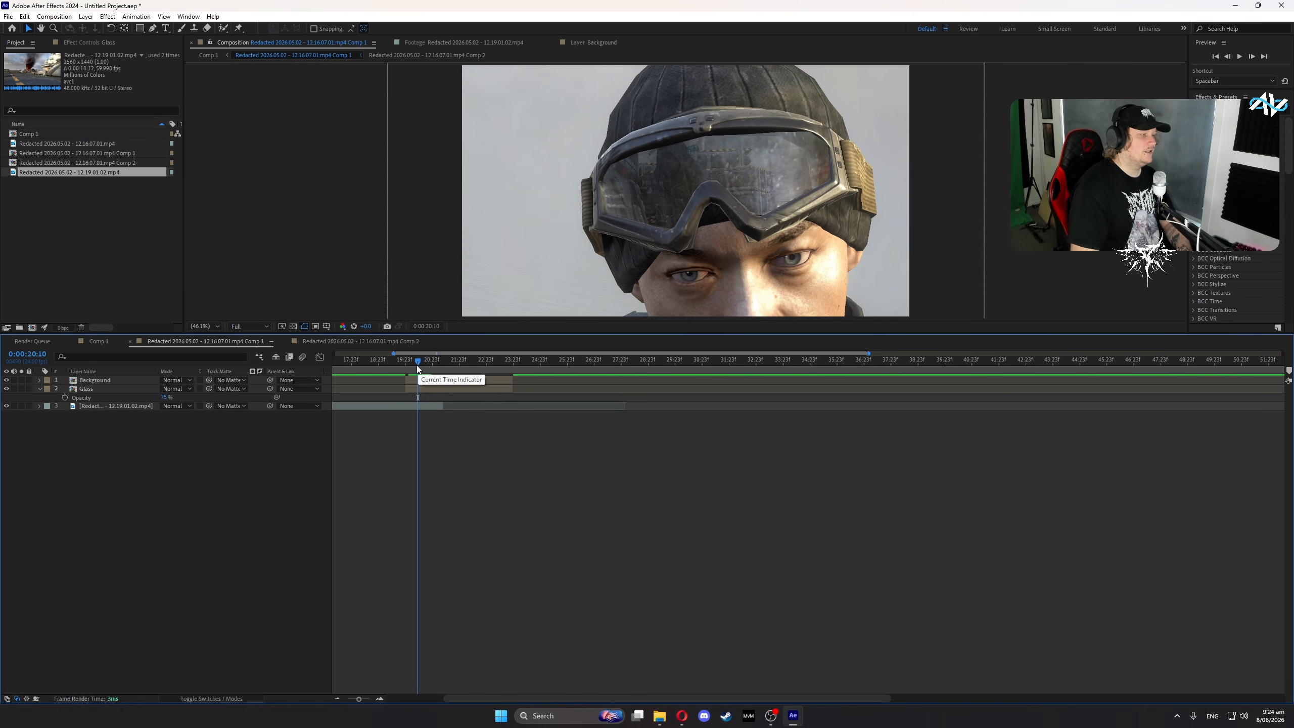
left_click_drag(418, 364, 416, 367)
- Shift the 12.19.01.02.mp4 layer about one second later in the timeline so it starts at 0:00:15:11
left_click(396, 405)
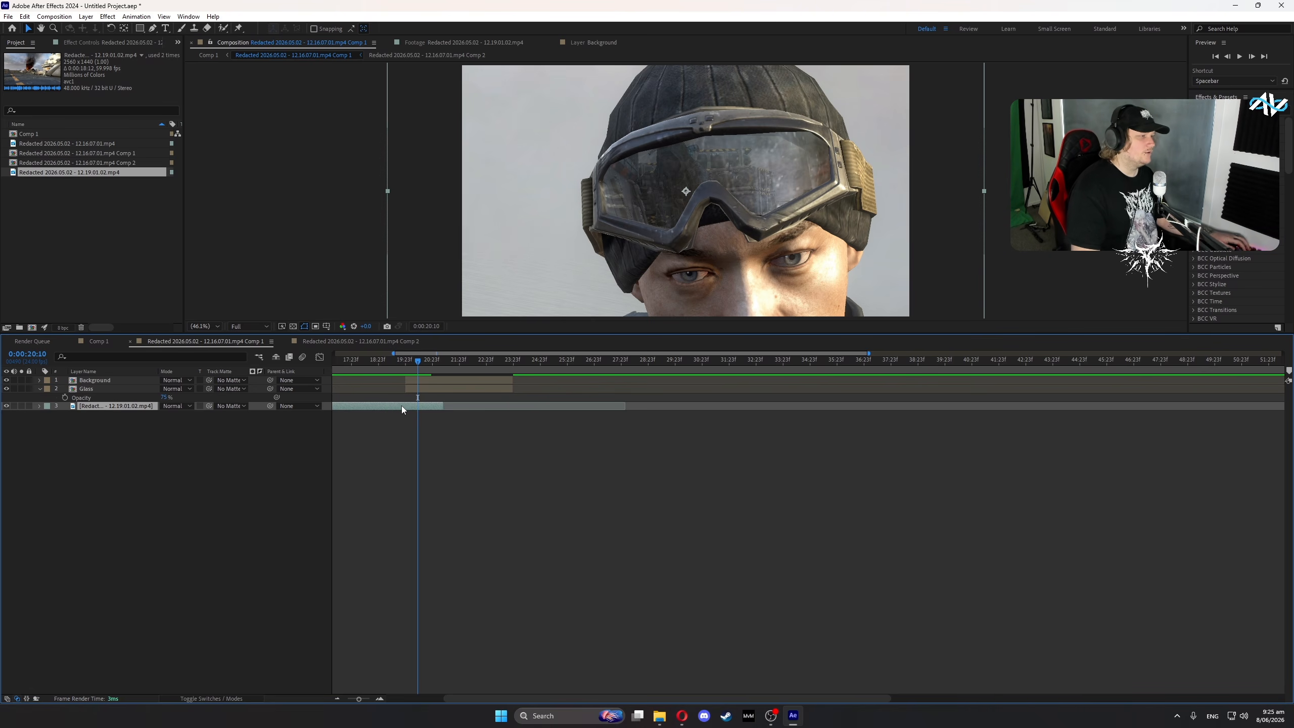
scroll(401, 406, "left", 3)
left_click_drag(524, 368, 491, 369)
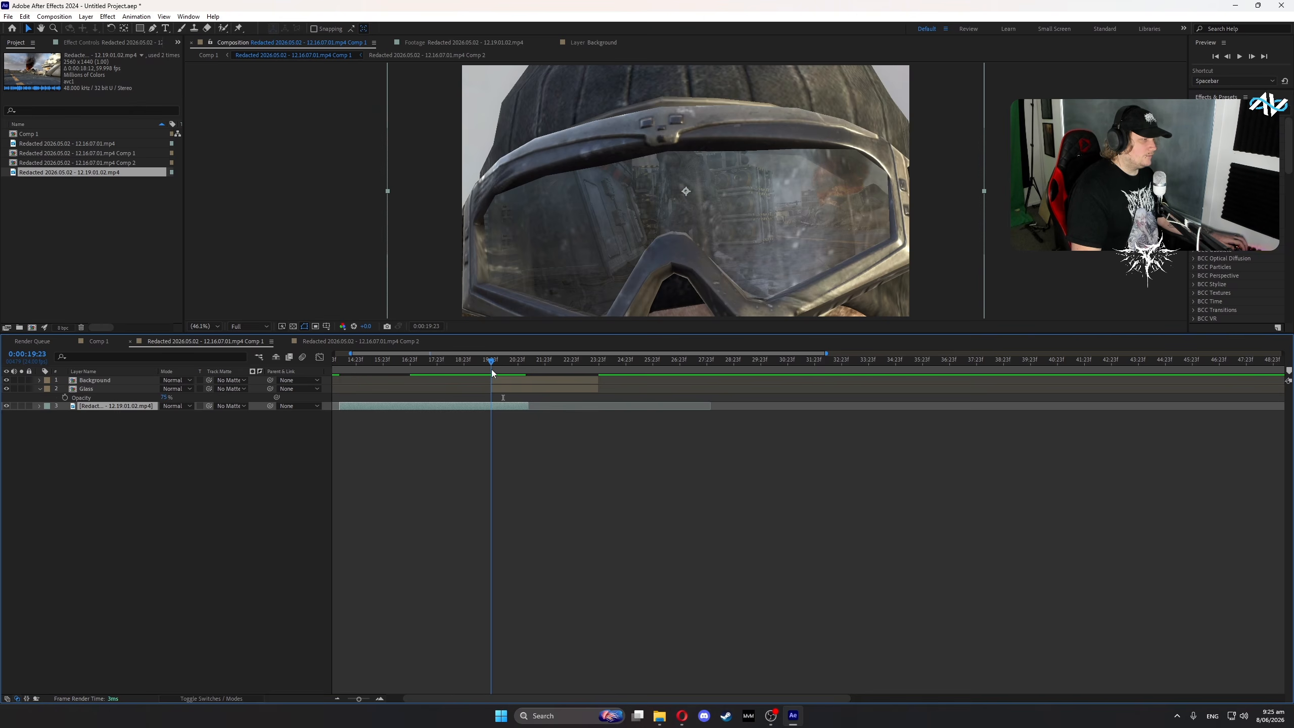
left_click_drag(414, 404, 444, 404)
- Place composition markers at the clip boundaries 0:00:15:11, 0:00:19:23 and 0:00:23:23
left_click_drag(390, 356, 368, 358)
left_click(414, 480)
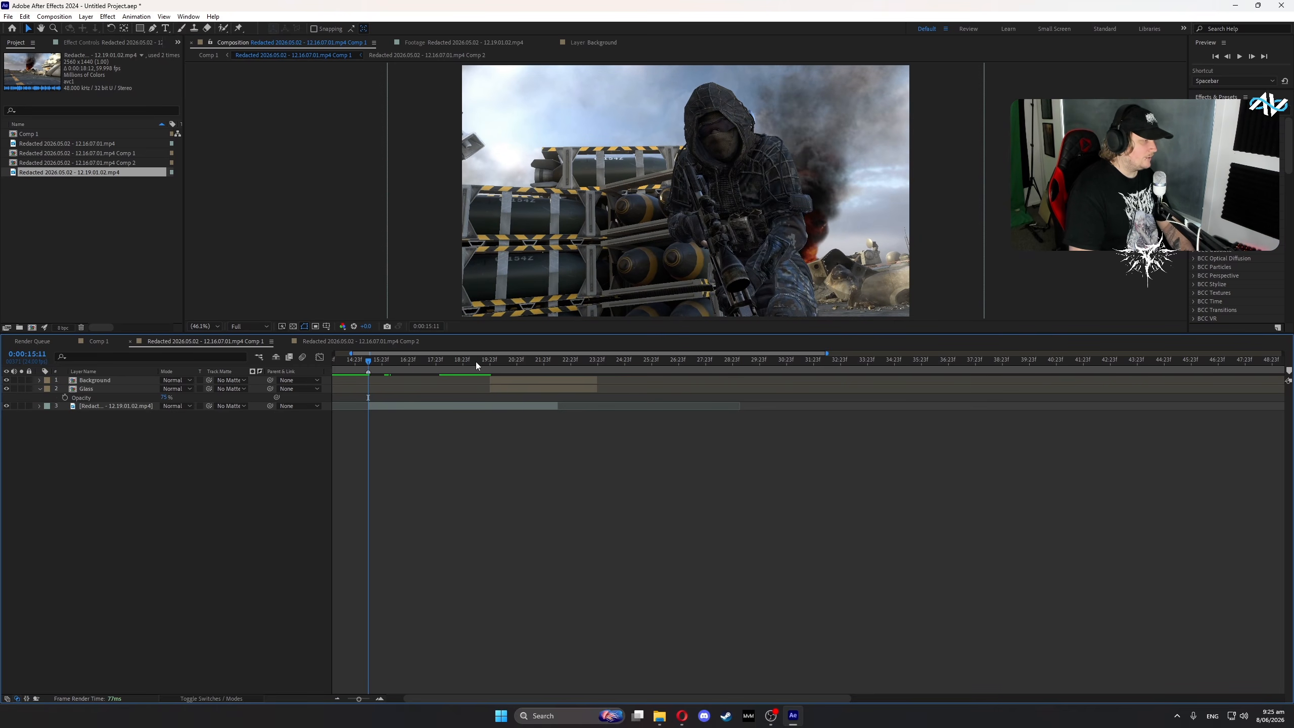
left_click_drag(475, 362, 490, 360)
key("KP_Multiply")
left_click_drag(580, 359, 596, 357)
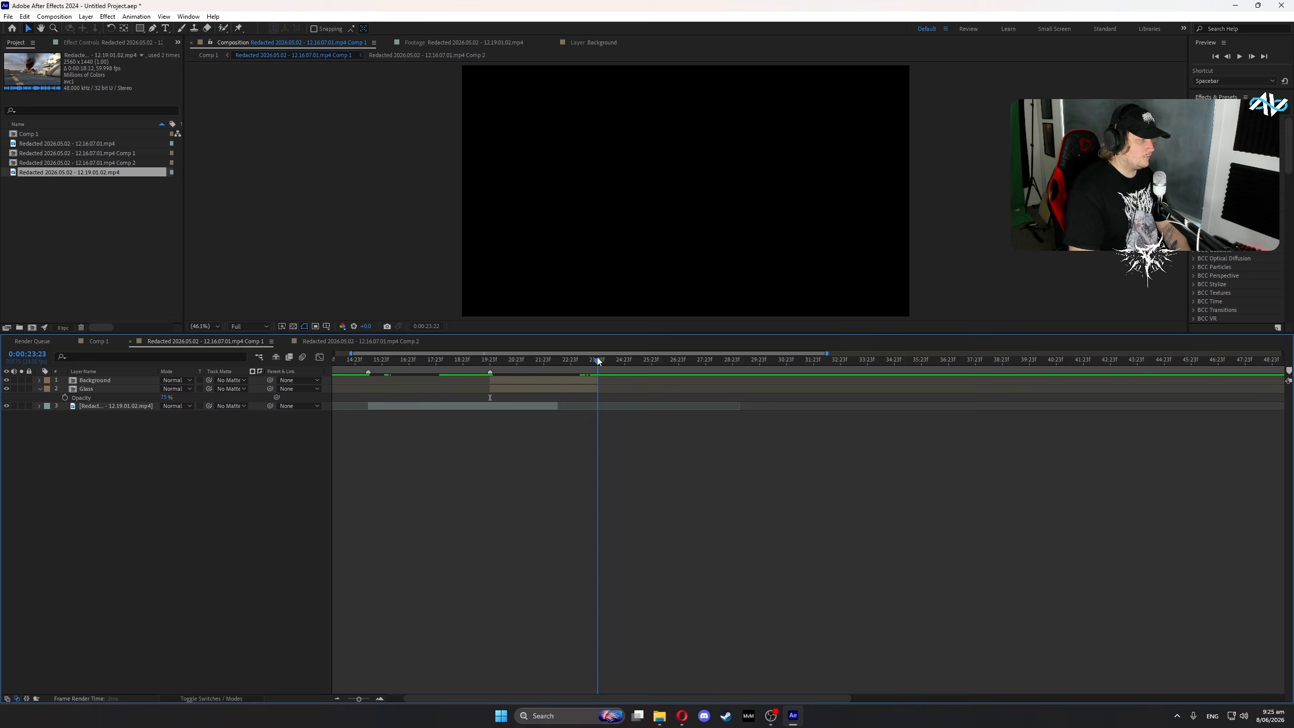
key("KP_Multiply")
left_click_drag(499, 362, 442, 361)
left_click_drag(656, 353, 584, 349)
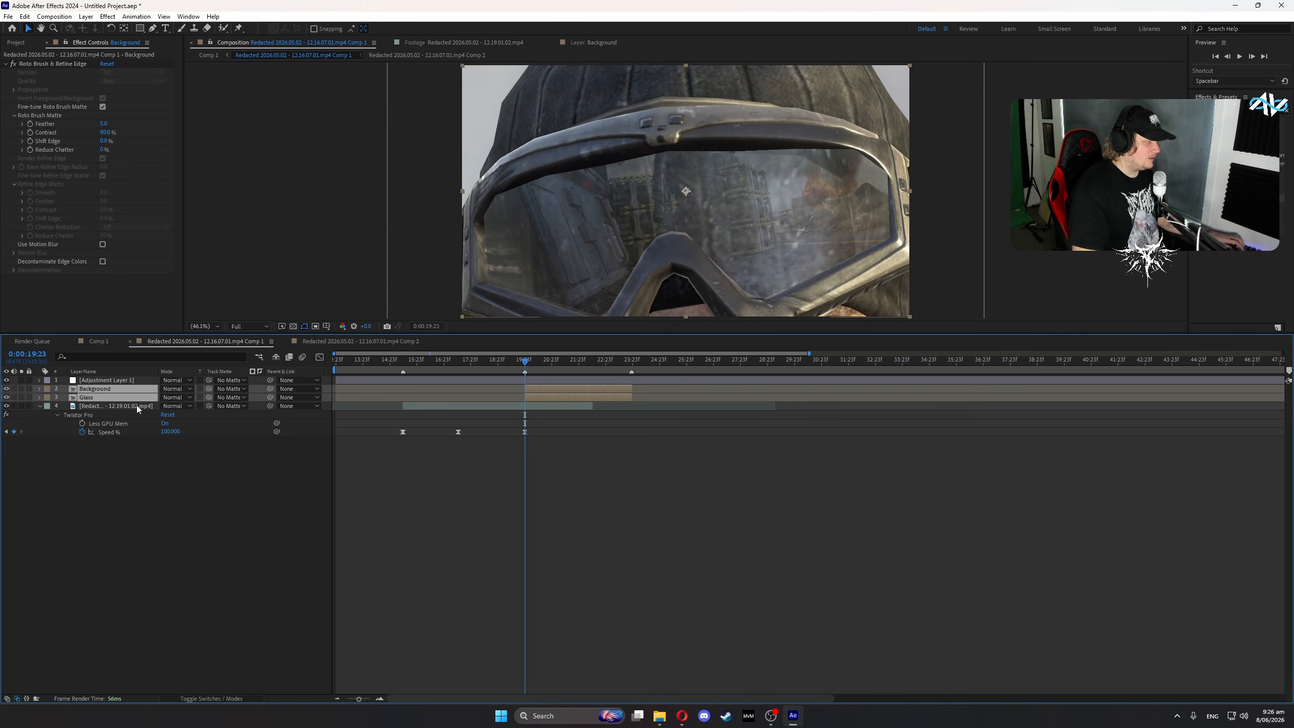
- Reveal position and scale on the Background and Glass layers and keyframe both properties at 0:00:19:23
left_click(134, 406, "shift")
key("shift+p")
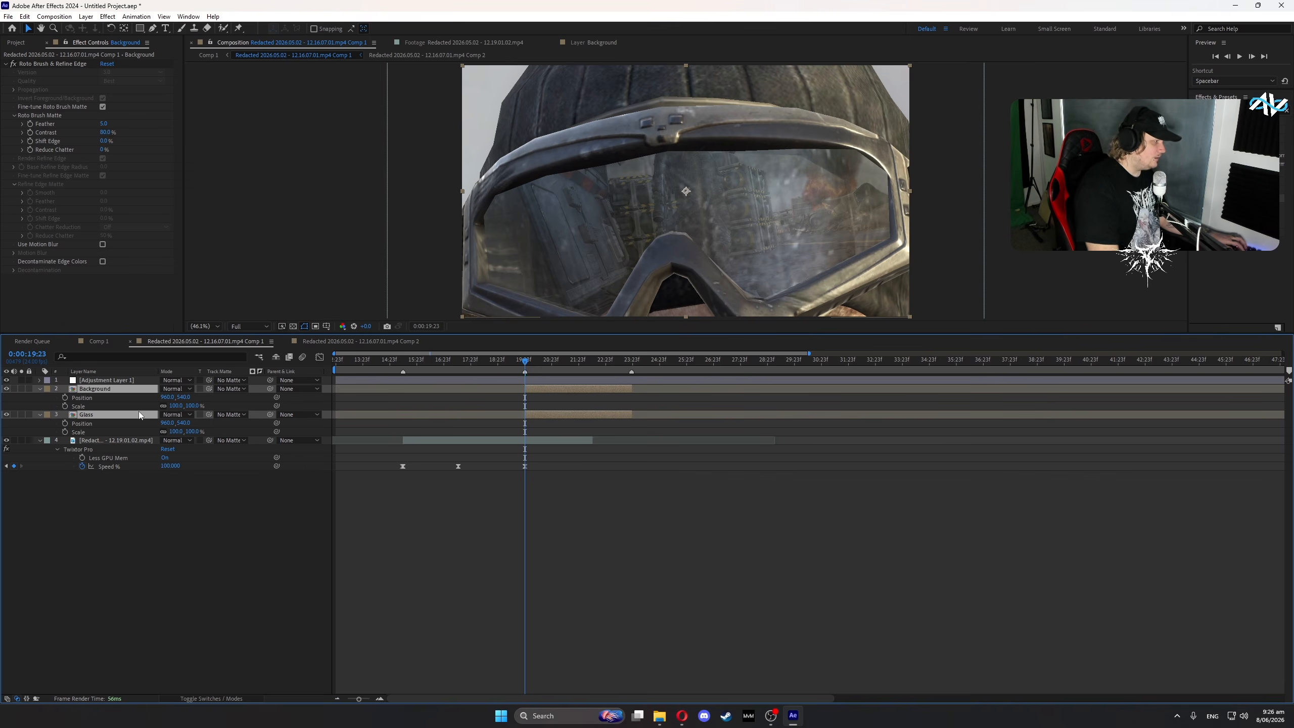
left_click(65, 406)
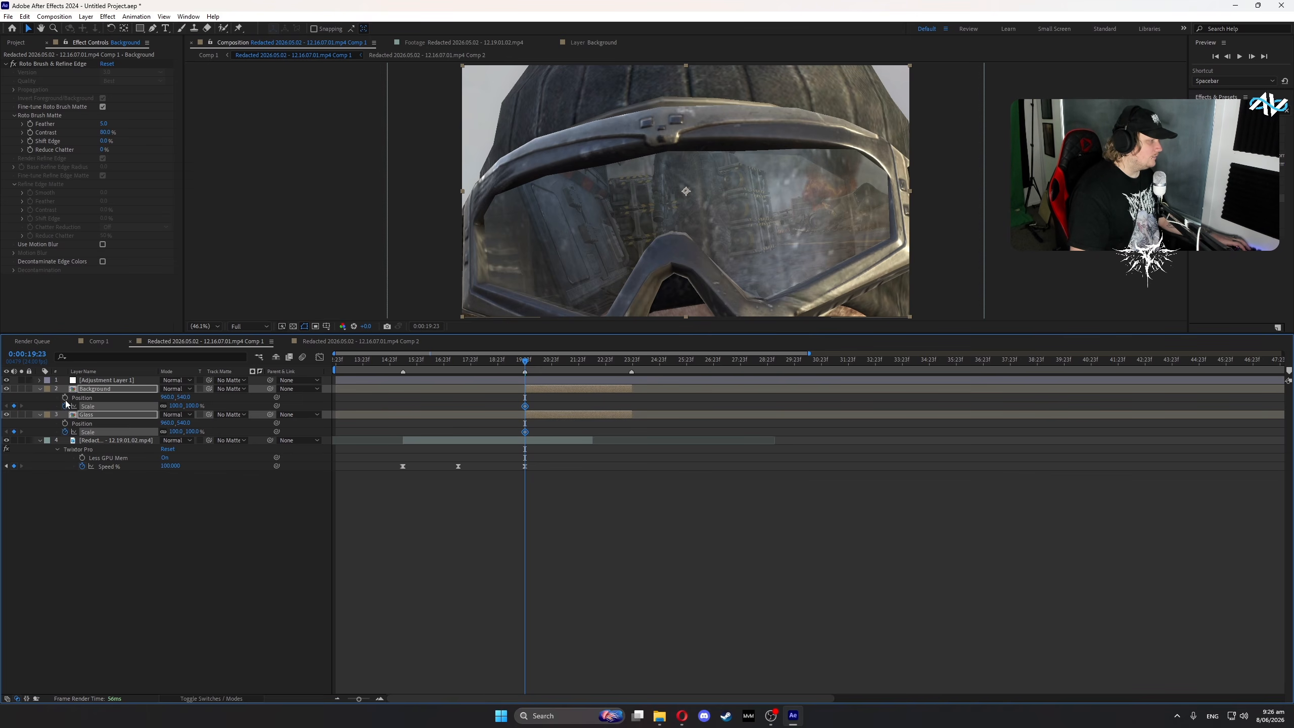
left_click(65, 397)
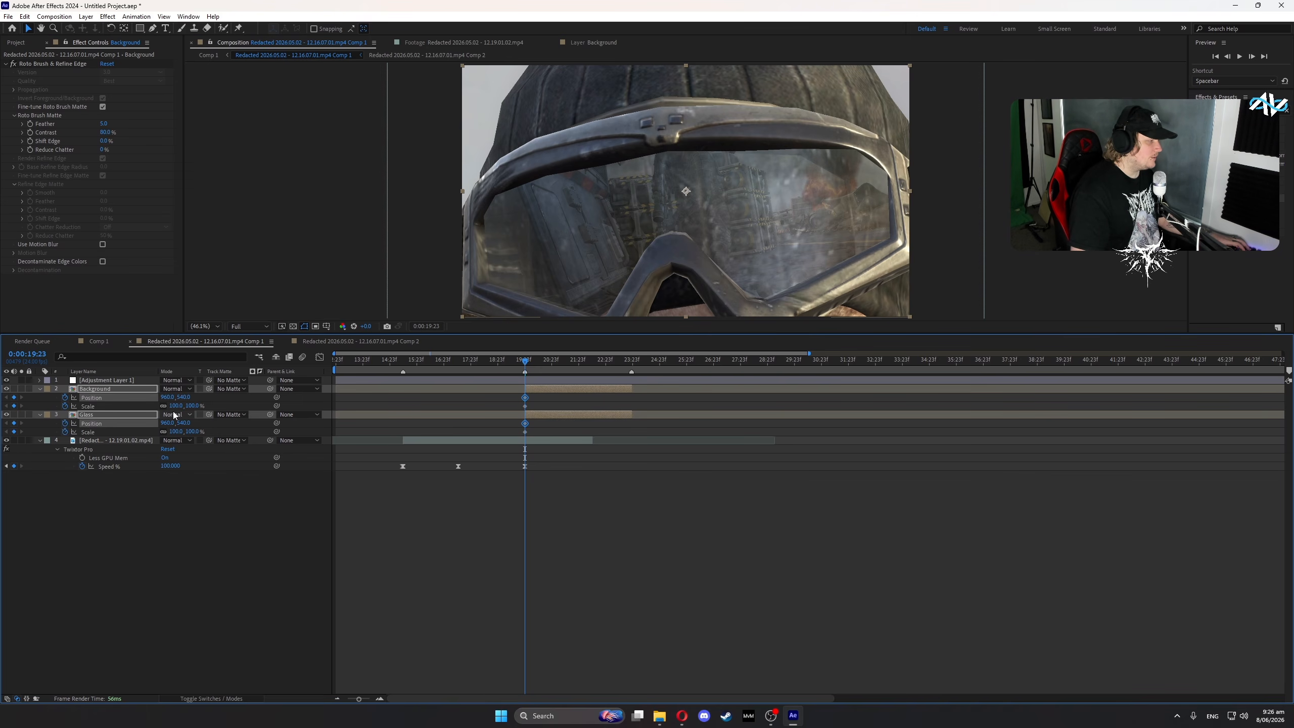
- Enlarge the Background and Glass layers to about 158% and reposition them to about 951, 438 at 0:00:19:23
left_click_drag(176, 406, 191, 407)
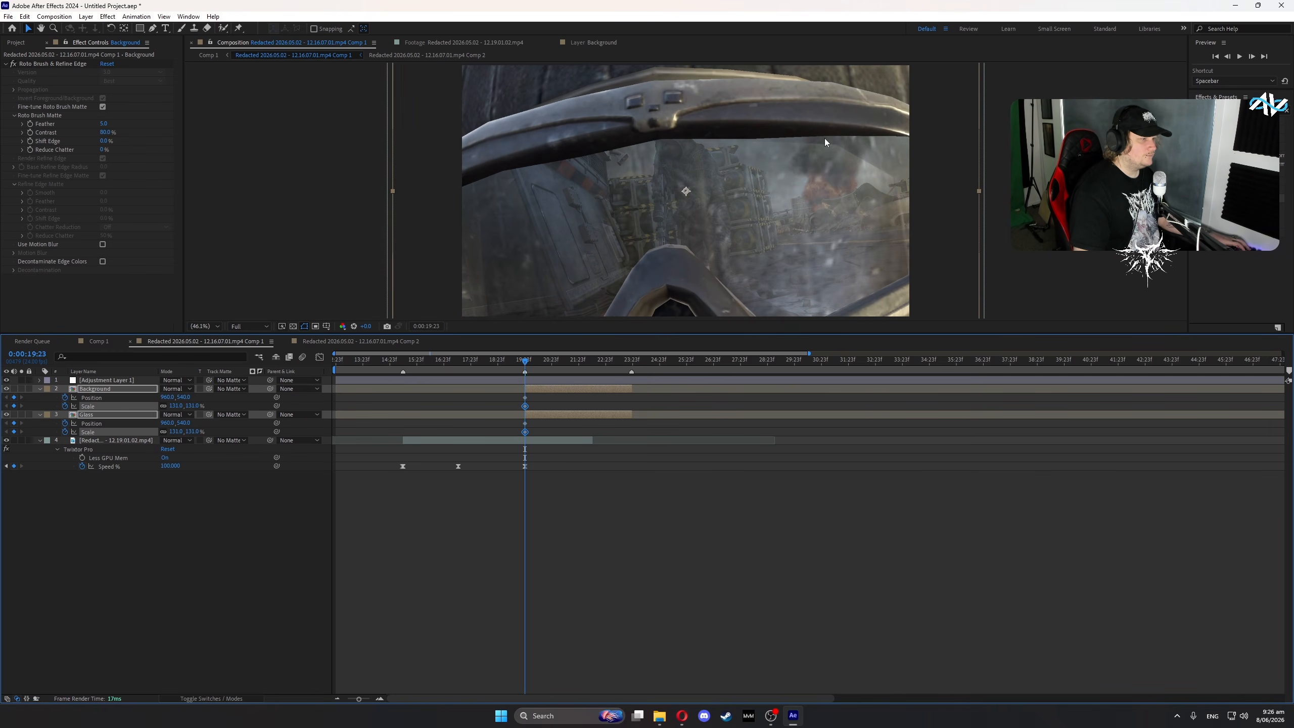
left_click_drag(941, 206, 944, 181)
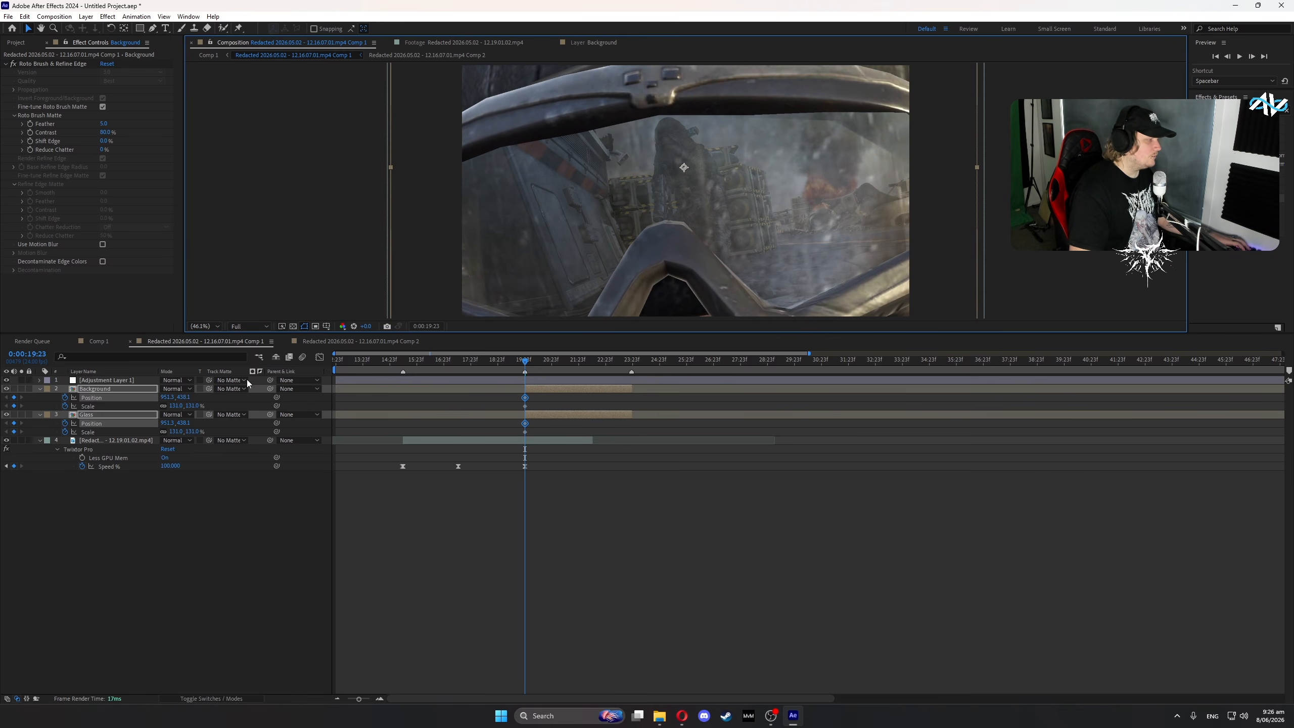
left_click_drag(176, 430, 191, 431)
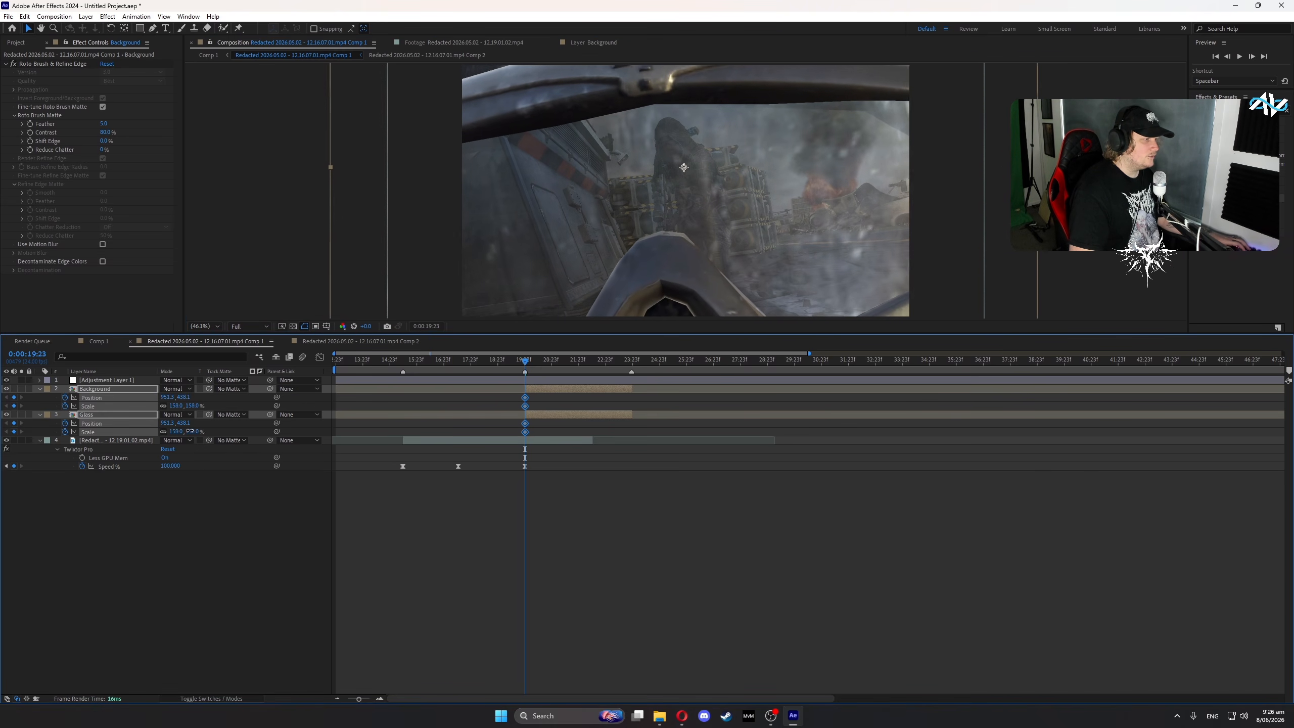
- Place the Background and Glass layers near 969, 410 at 160% scale at 0:00:19:23, and reset both layers' transforms at 0:00:20:23
left_click_drag(1000, 187, 1005, 181)
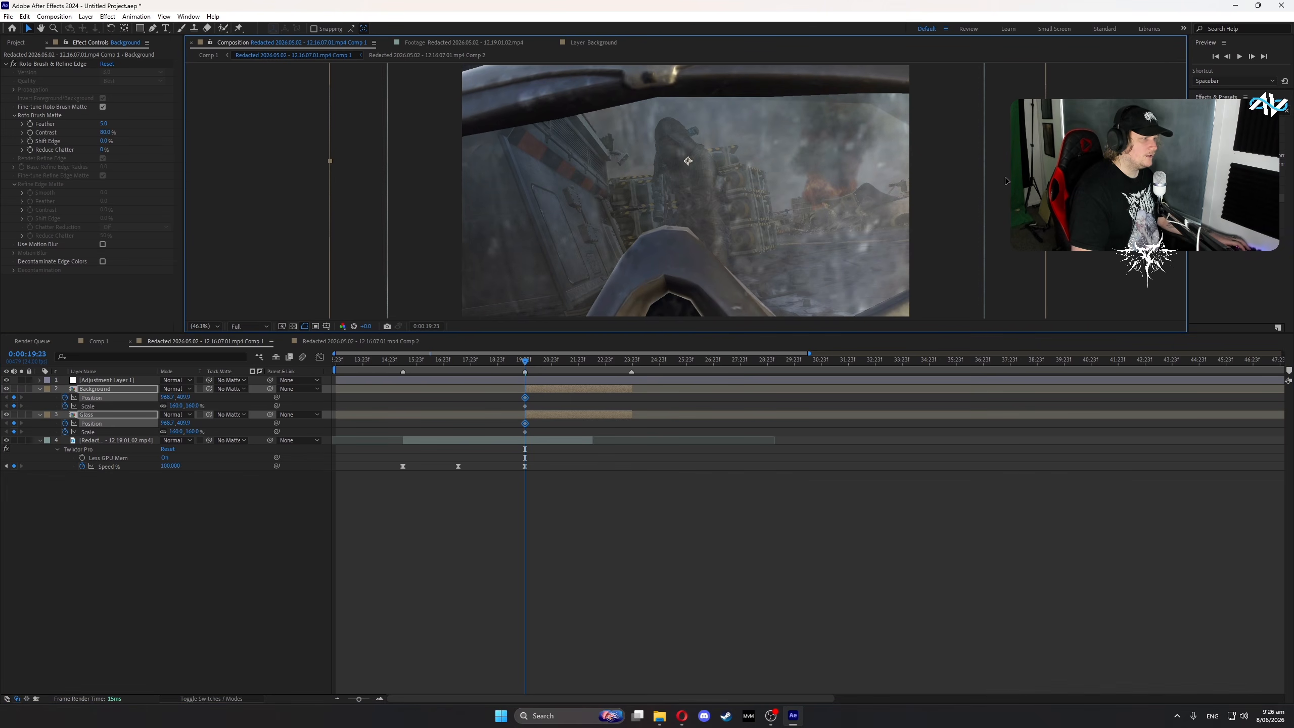
left_click_drag(527, 363, 552, 361)
left_click(40, 389)
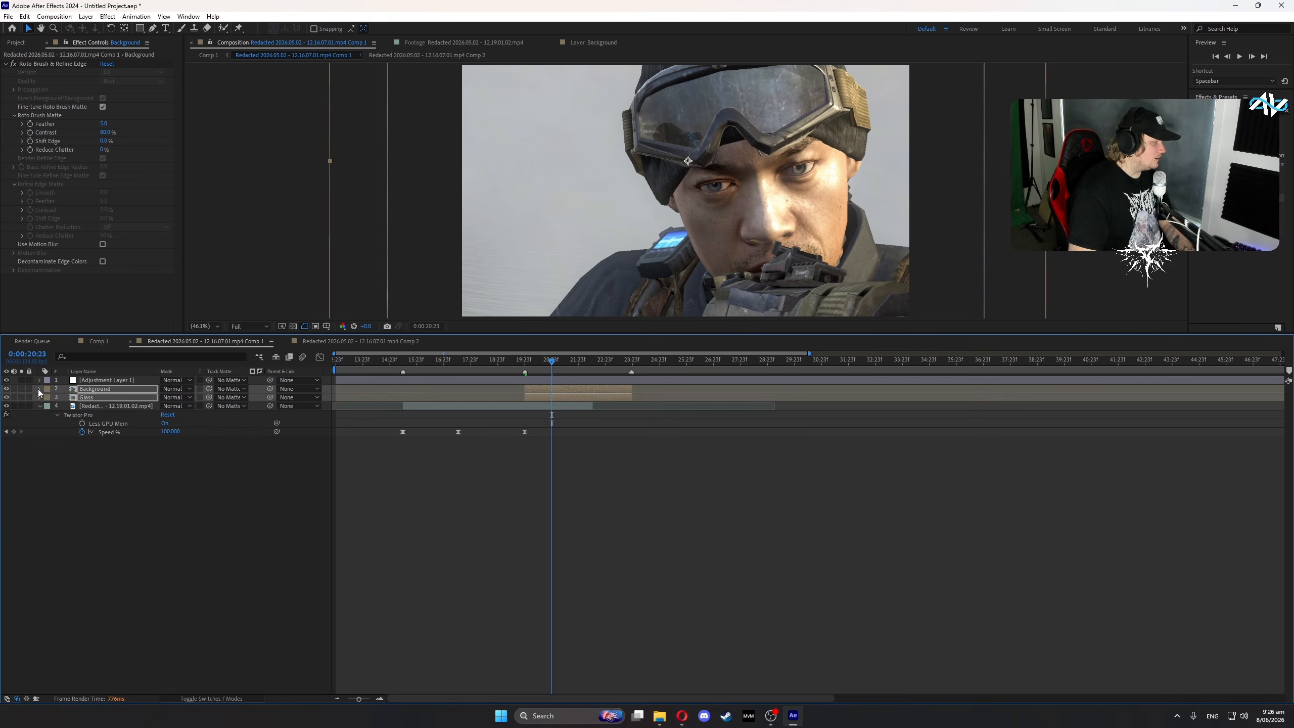
left_click(40, 388)
left_click(171, 407)
left_click(168, 484)
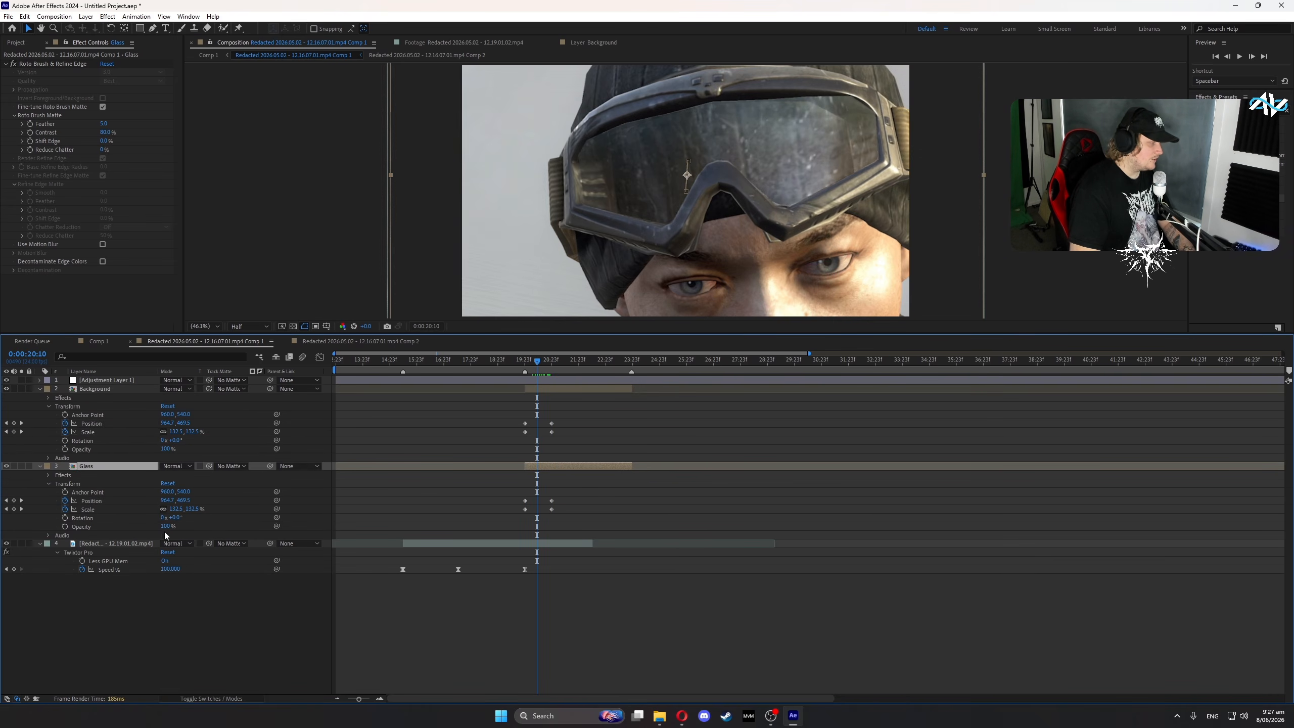
- Set the Glass layer's opacity to 75%
left_click(166, 527)
type("75")
left_click(237, 530)
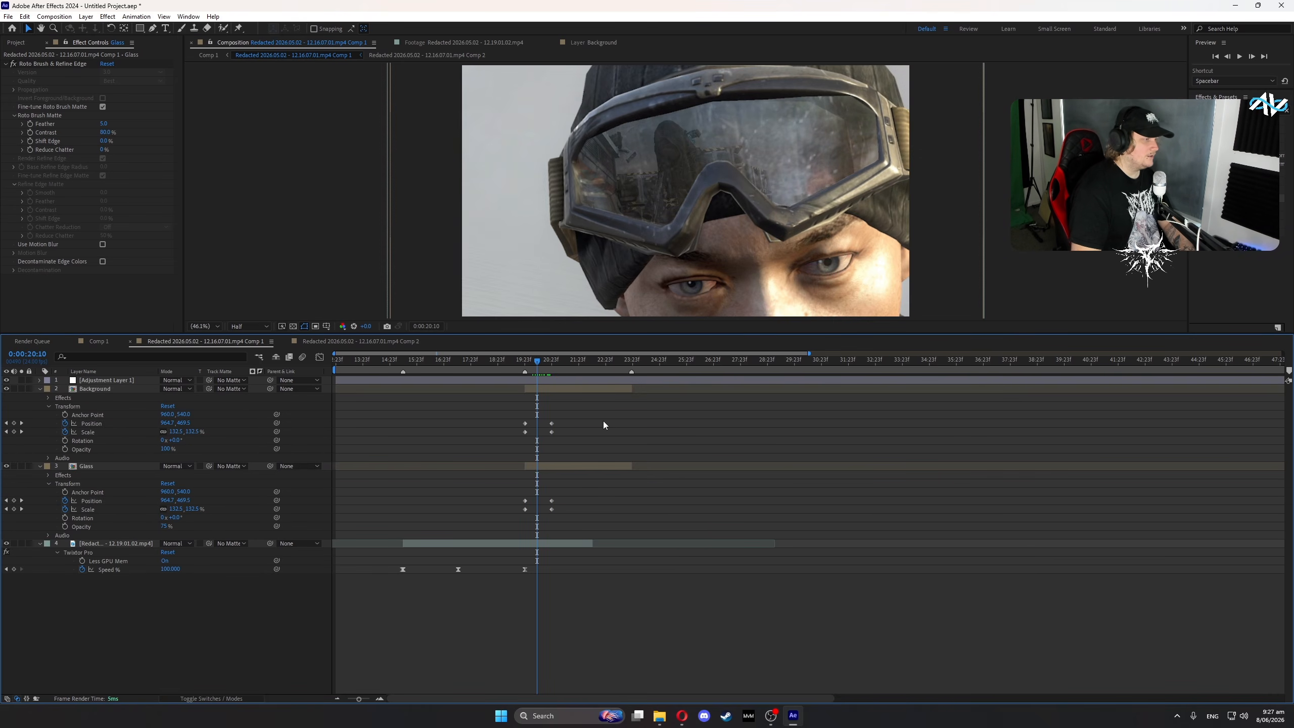
- Keyframe the 12.19.01.02.mp4 layer's scale at 75% at 0:00:19:23 and at 42% at 0:00:20:23
mouse_move(526, 361)
left_mouse_down()
mouse_move(505, 363)
mouse_move(550, 366)
left_mouse_up()
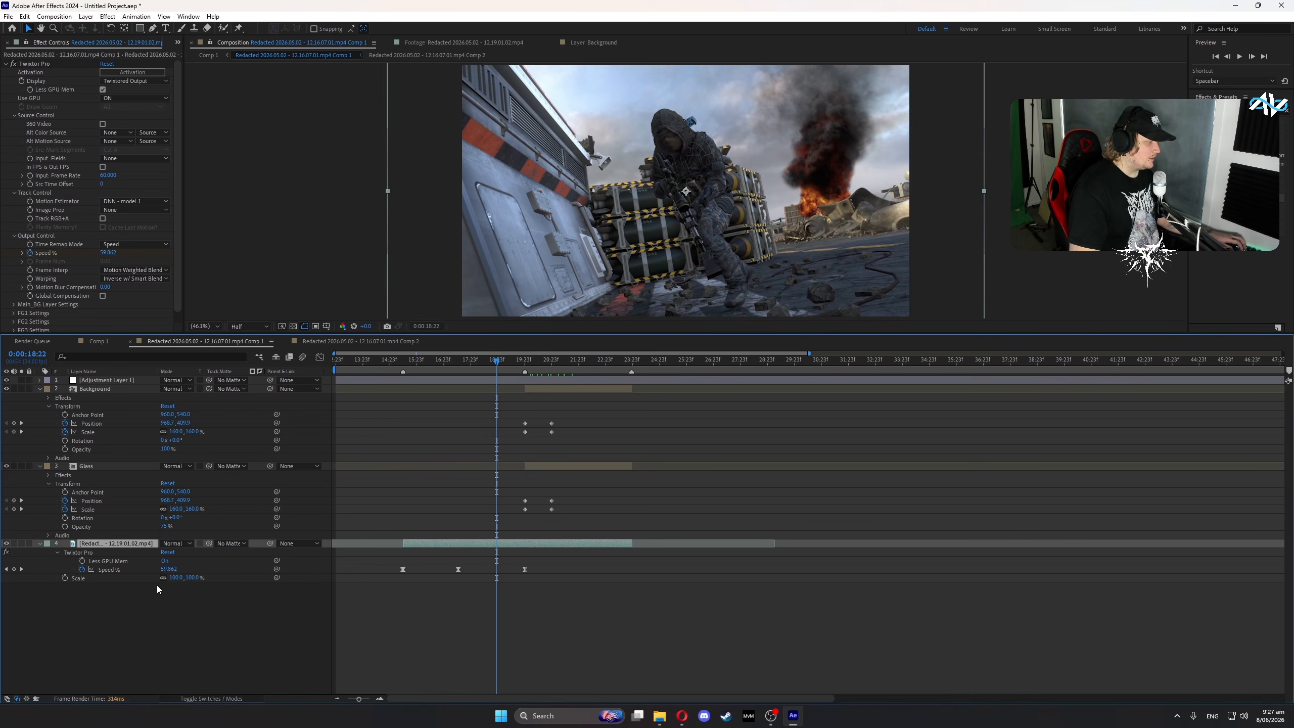
left_click(177, 577)
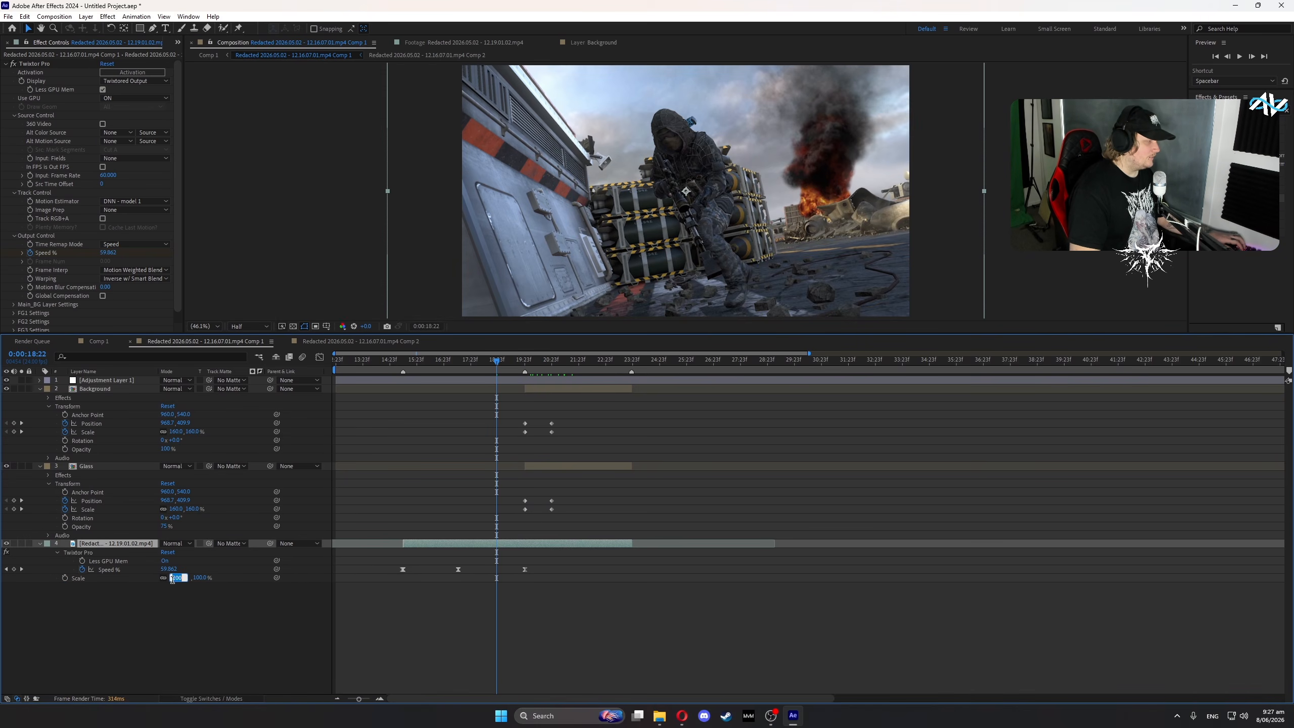
type("75")
left_click(203, 624)
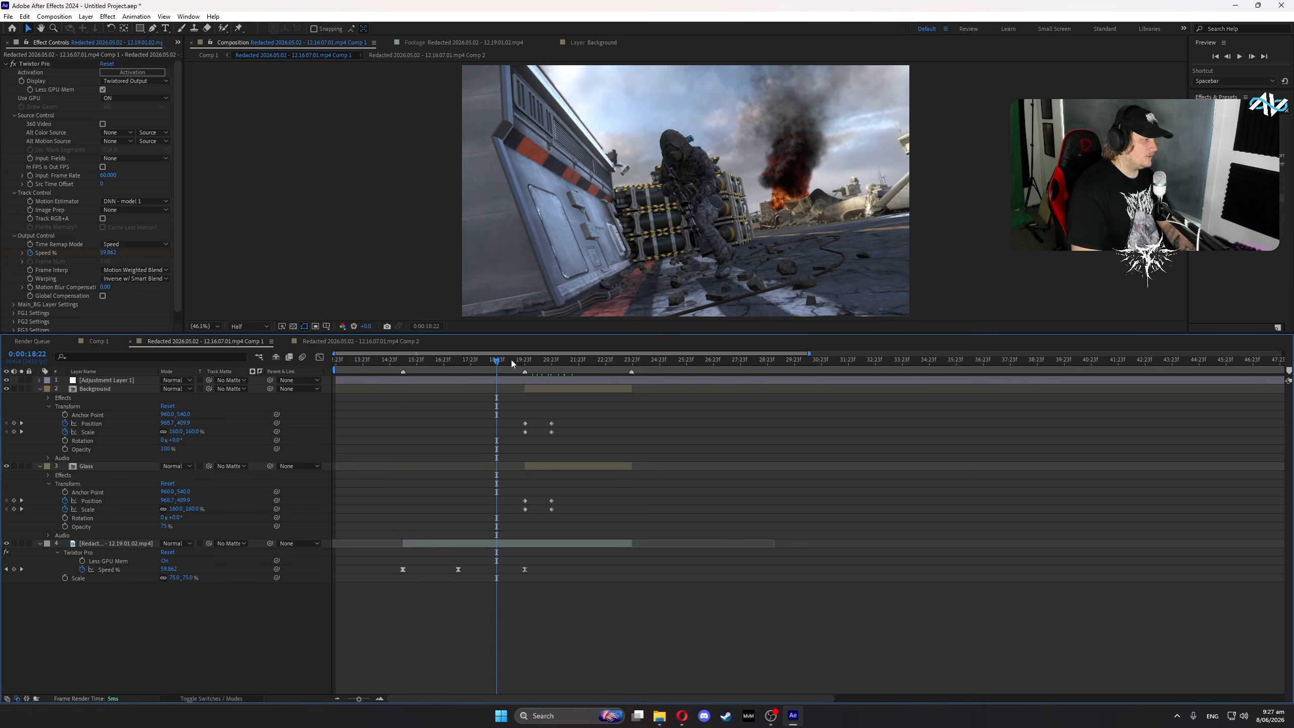
left_click_drag(512, 363, 525, 361)
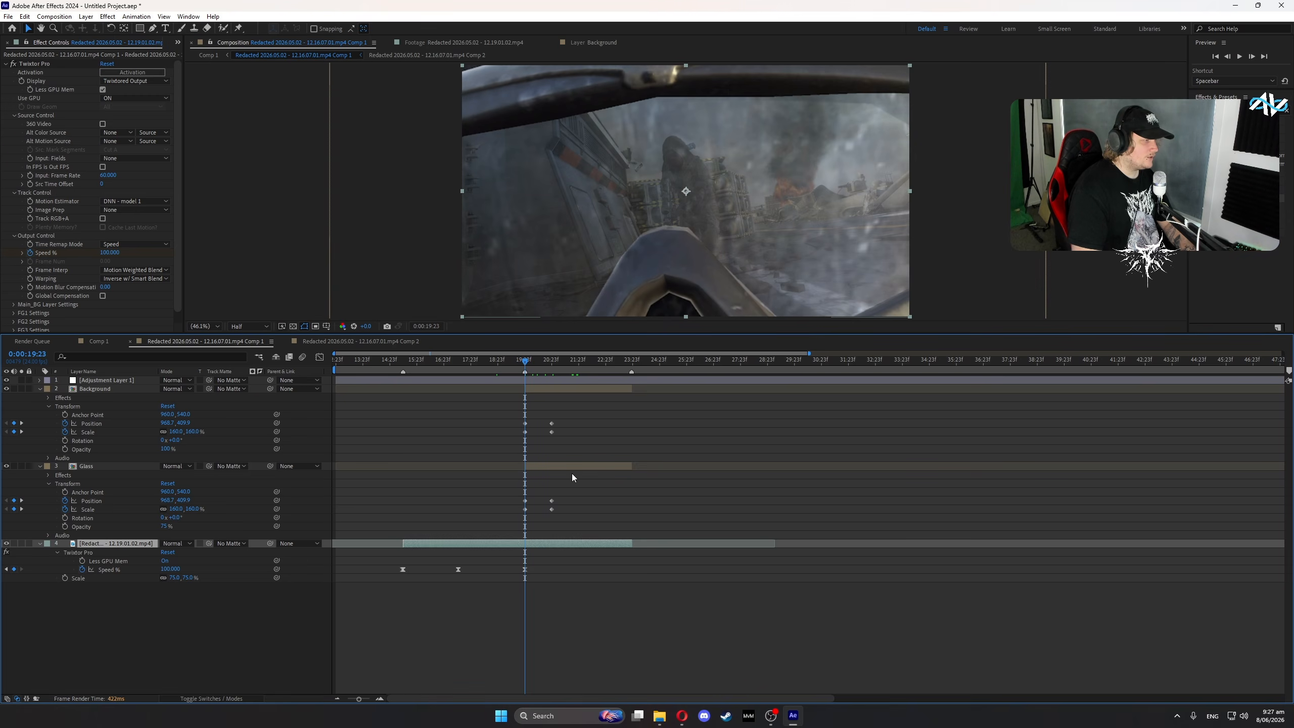
left_click(567, 511)
left_click(64, 578)
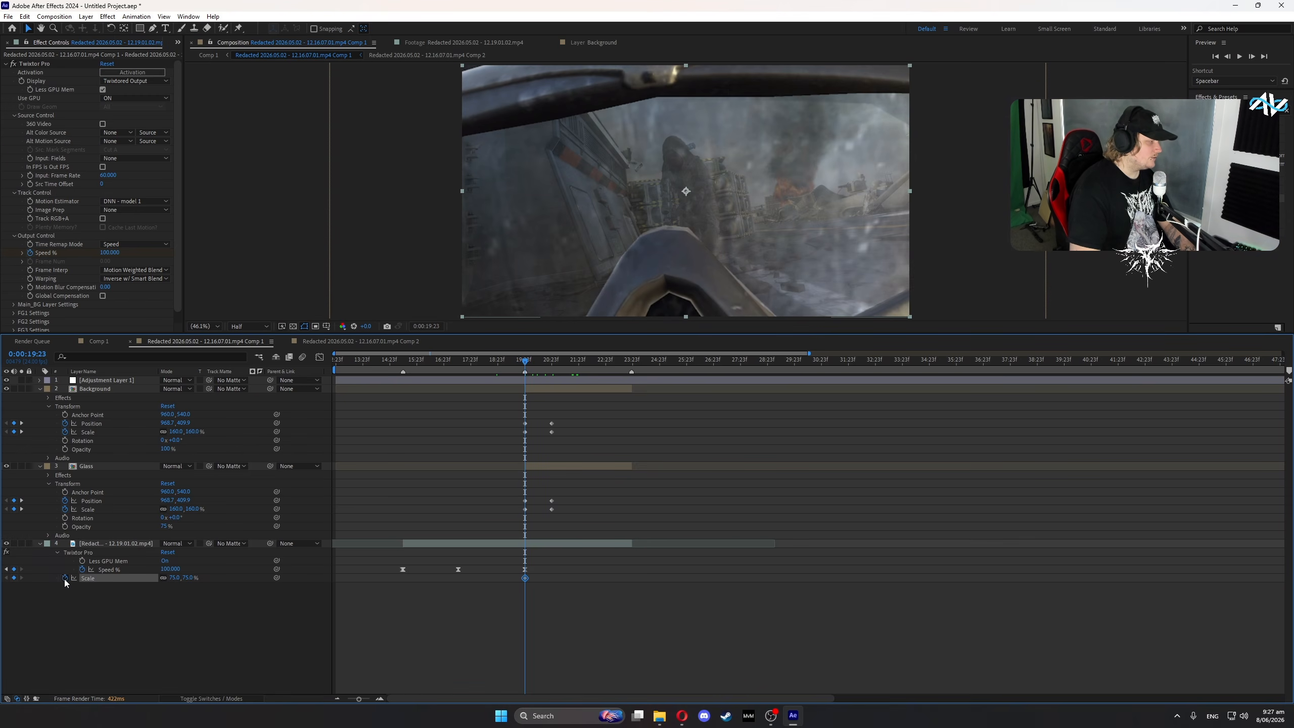
left_click_drag(525, 363, 547, 366)
left_click_drag(174, 577, 160, 578)
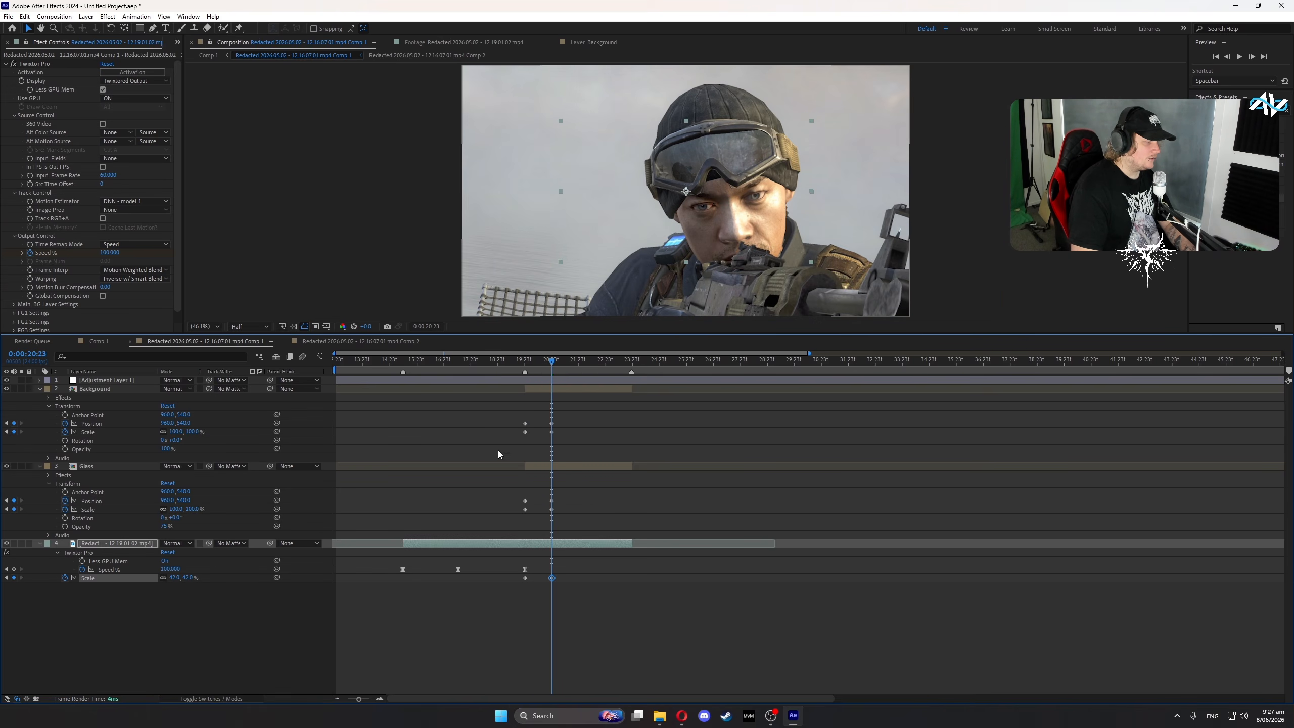
- Keyframe the 12.19.01.02.mp4 layer's position at 0:00:19:23 and move the layer behind the goggles, to about 1003, 444, at 0:00:20:23
left_click(523, 362)
left_click(104, 544)
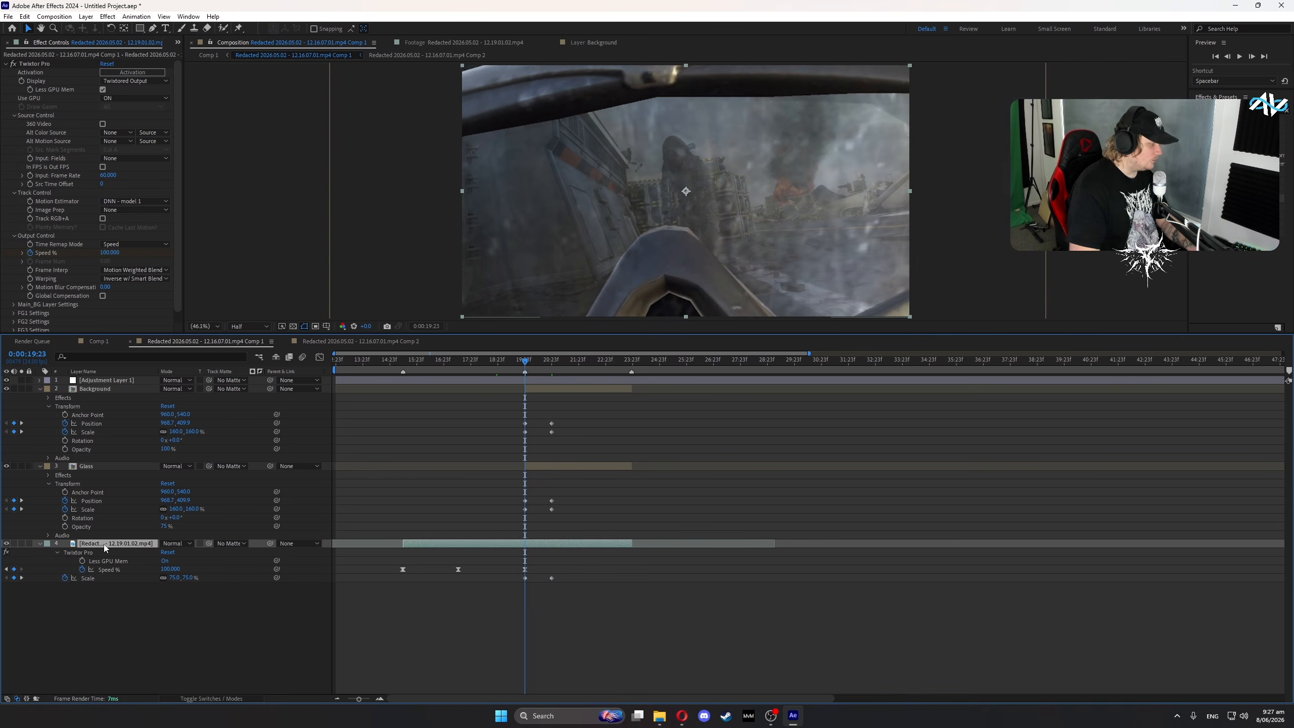
key("shift+p")
left_click(66, 578)
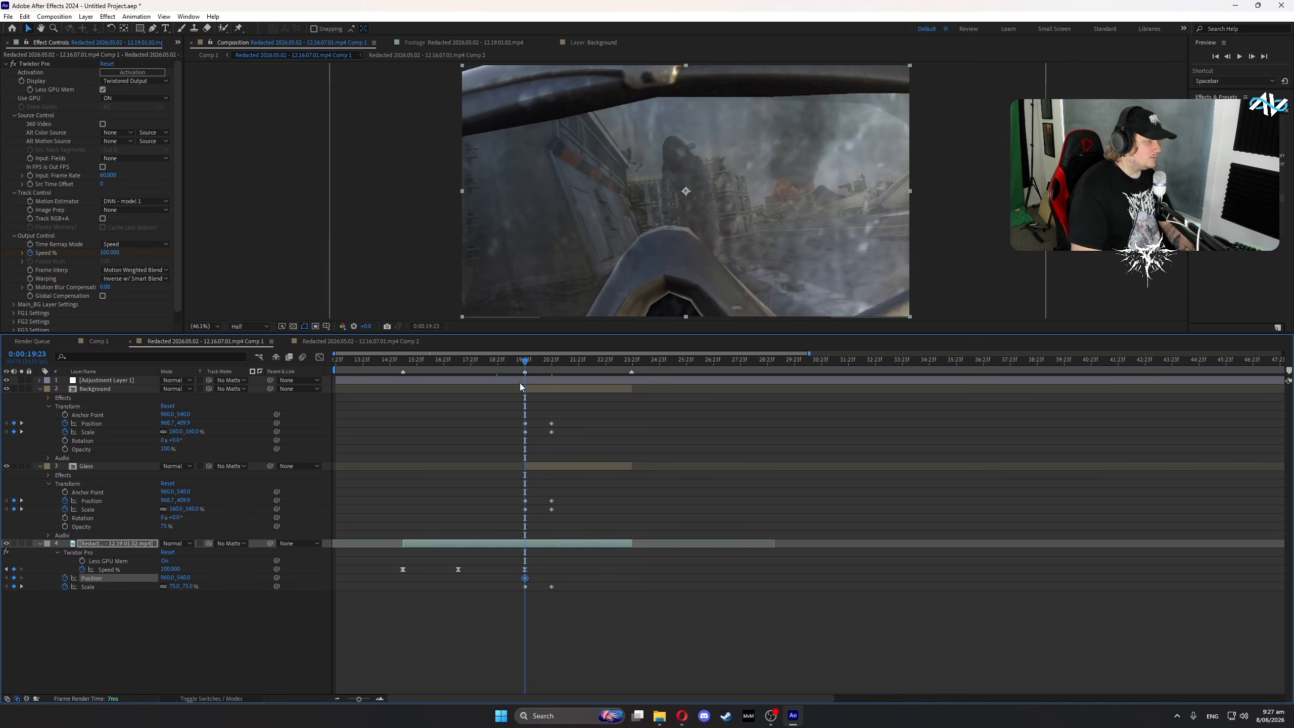
left_click(551, 359)
left_click_drag(782, 194, 787, 175)
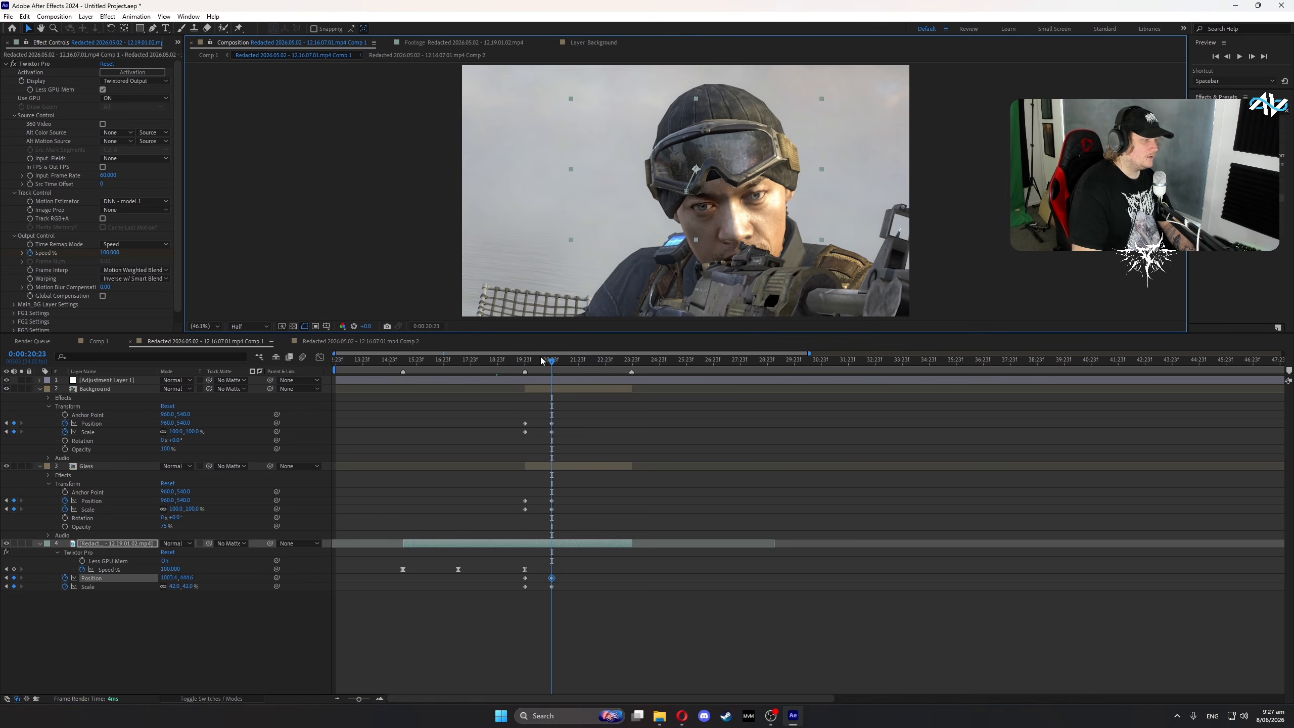
- Set the last Twixtor speed keyframe of the 12.19.01.02.mp4 layer to 150%
left_click_drag(543, 371, 595, 372)
type("50")
key("Return")
- Fade out the 12.19.01.02.mp4 layer by keyframing its opacity at 100% at 0:00:22:14 and 0% at 0:00:23:22
key("Page_Down")
key("Page_Down")
key("Page_Down")
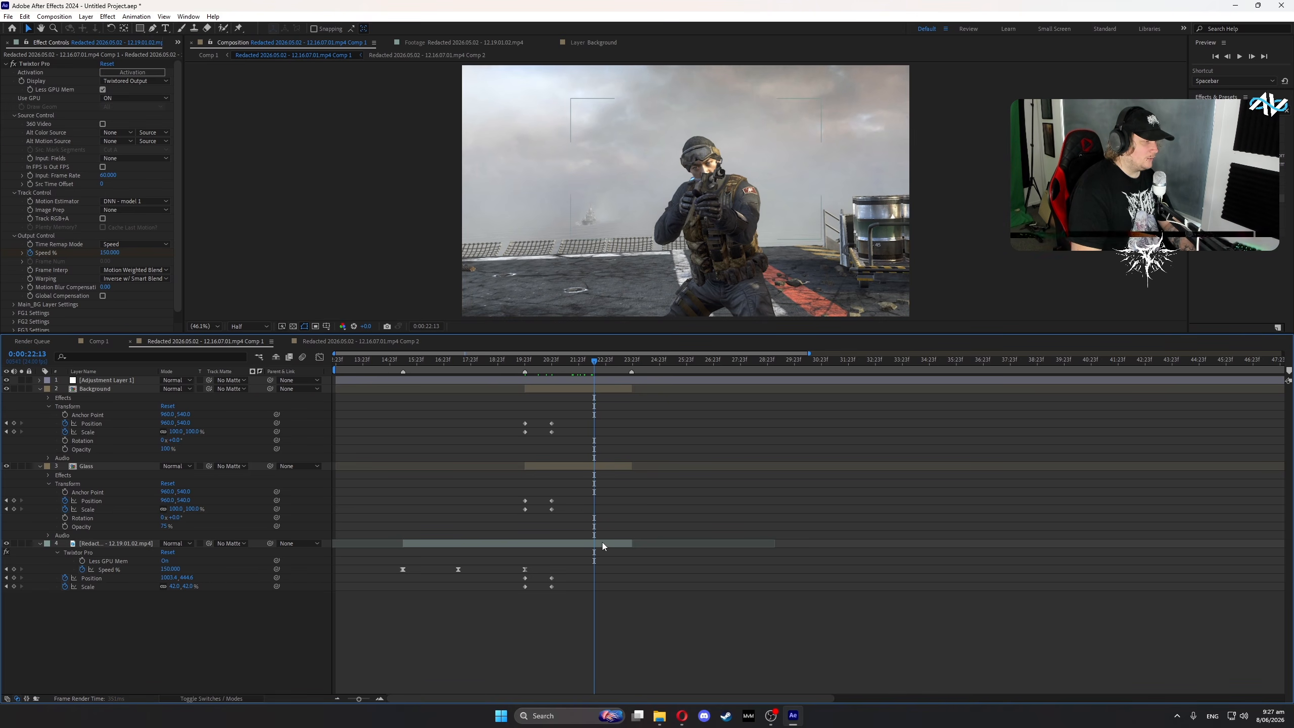
left_click(602, 542)
key("alt+shift+t")
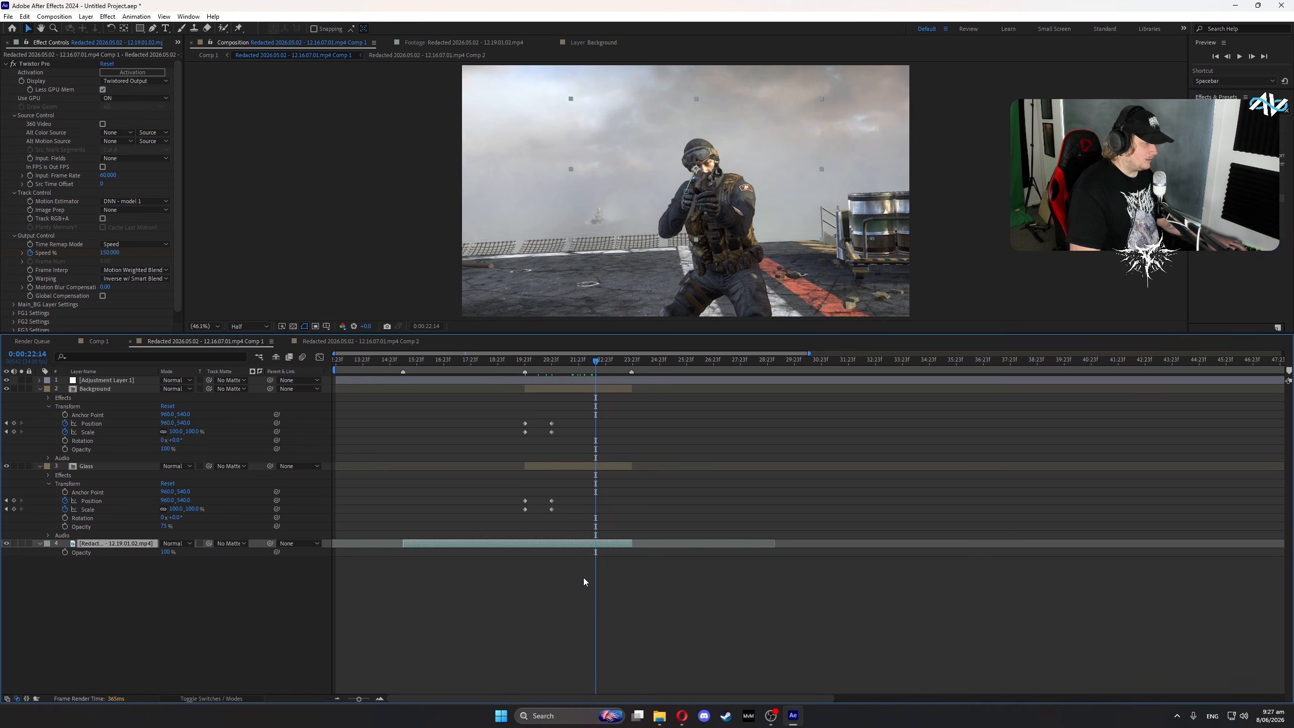
left_click(85, 554)
left_click(622, 361)
key("shift+Page_Down")
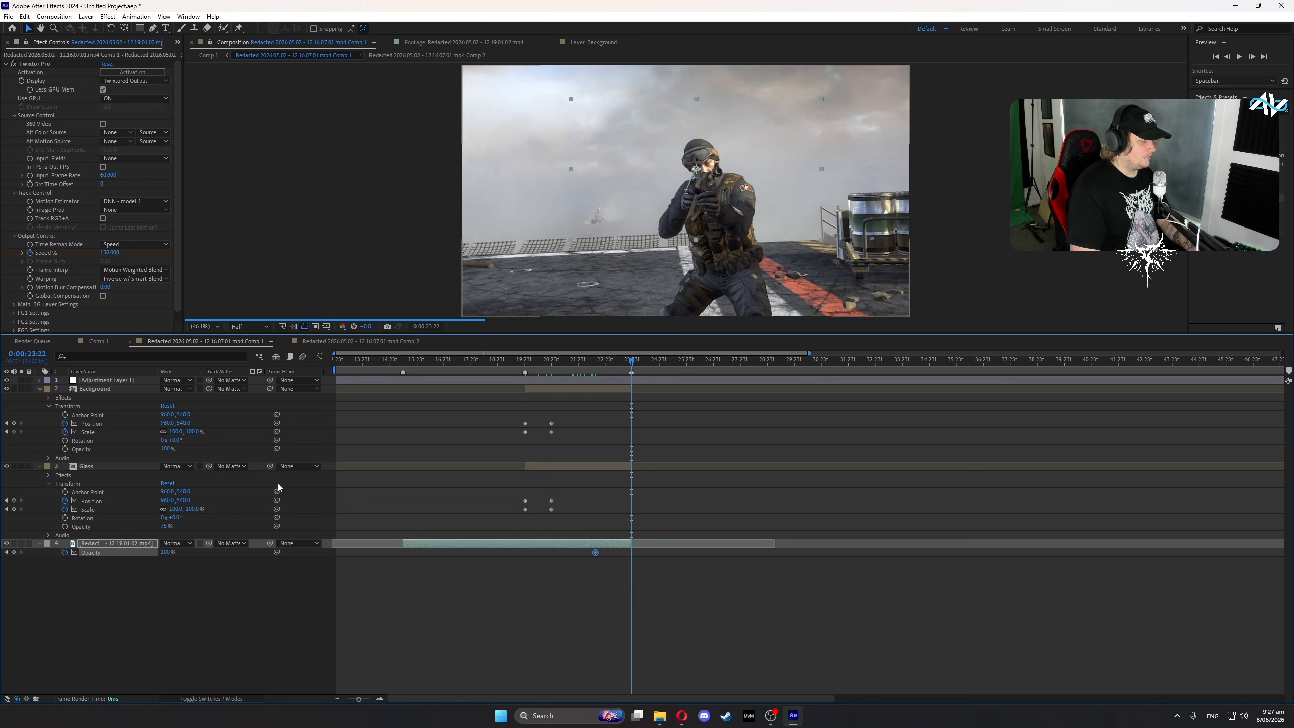
left_click(166, 552)
type("0")
key("Return")
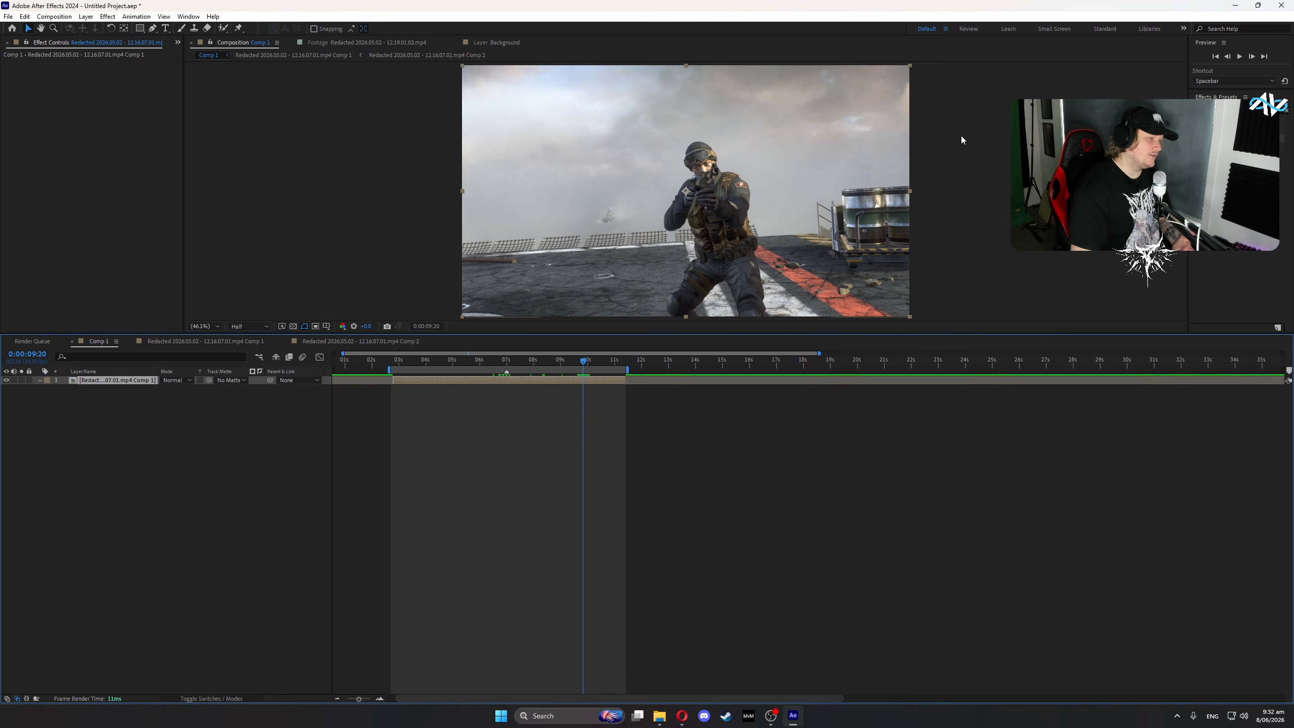
- Review the first gameplay clip's timing in Comp 1 and in the nested compositions
left_click(460, 367)
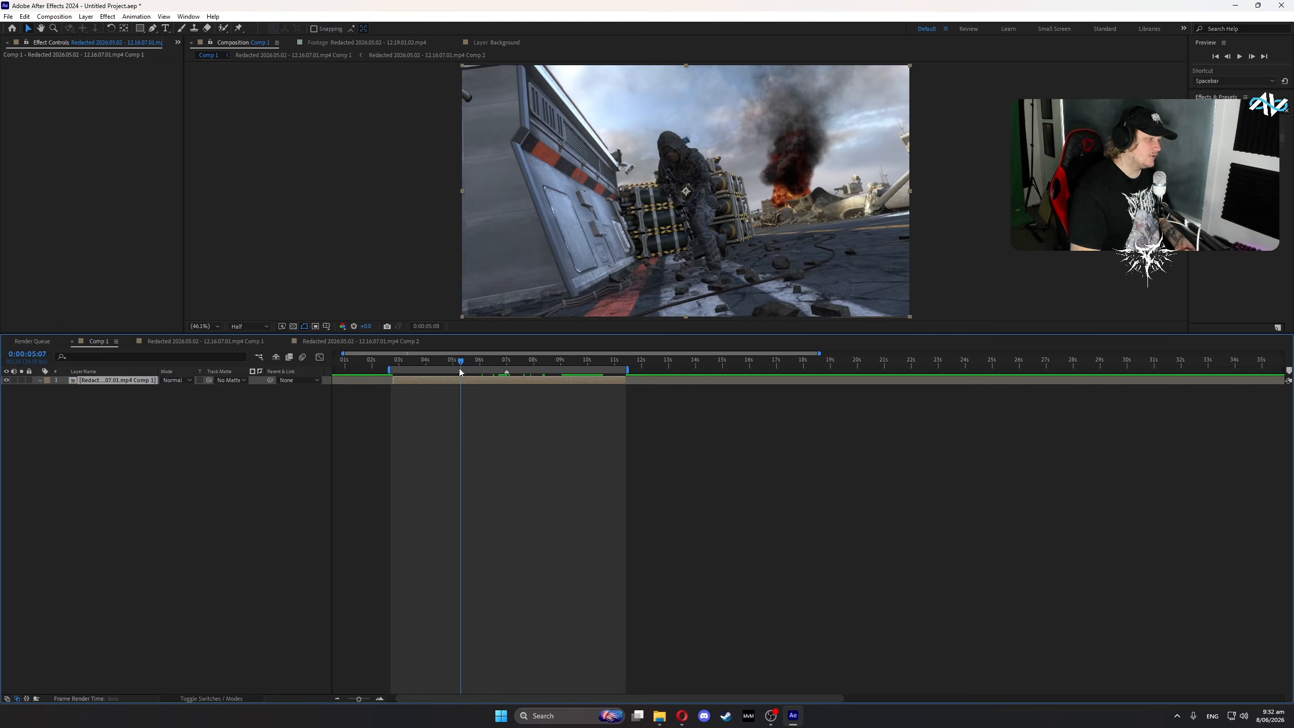
left_click_drag(459, 368, 443, 368)
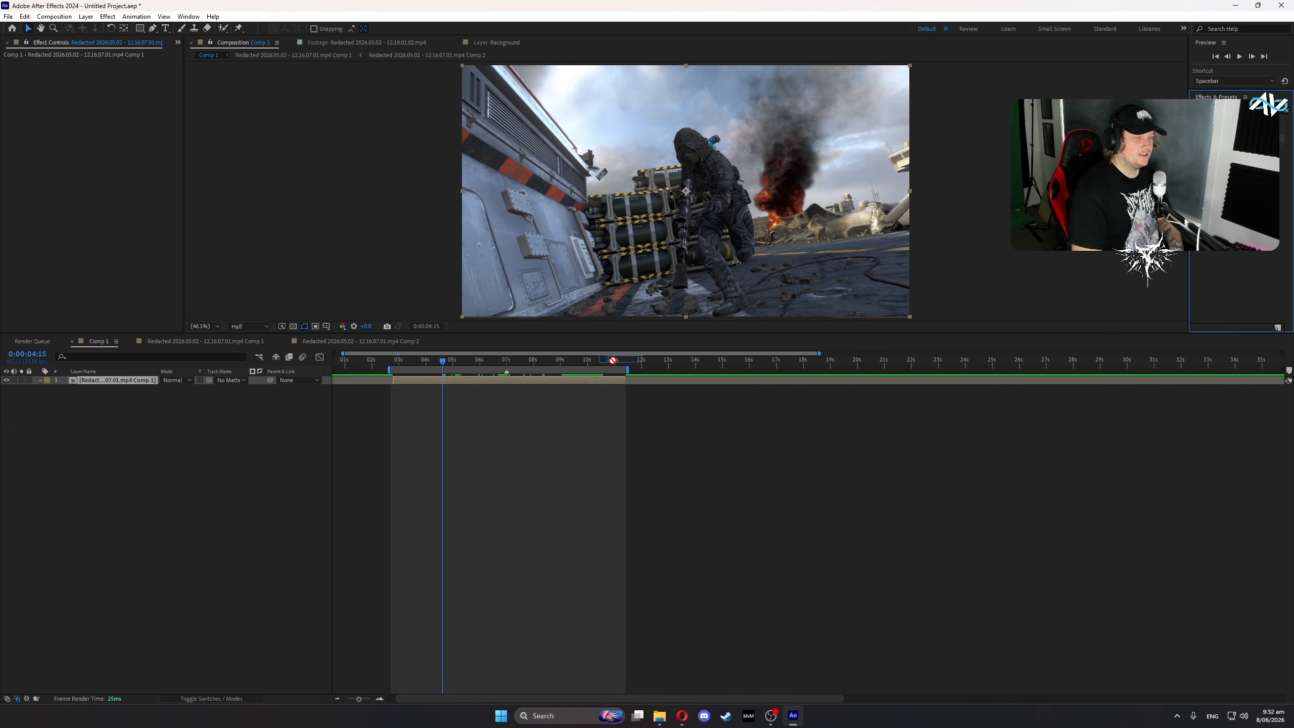
left_click(333, 342)
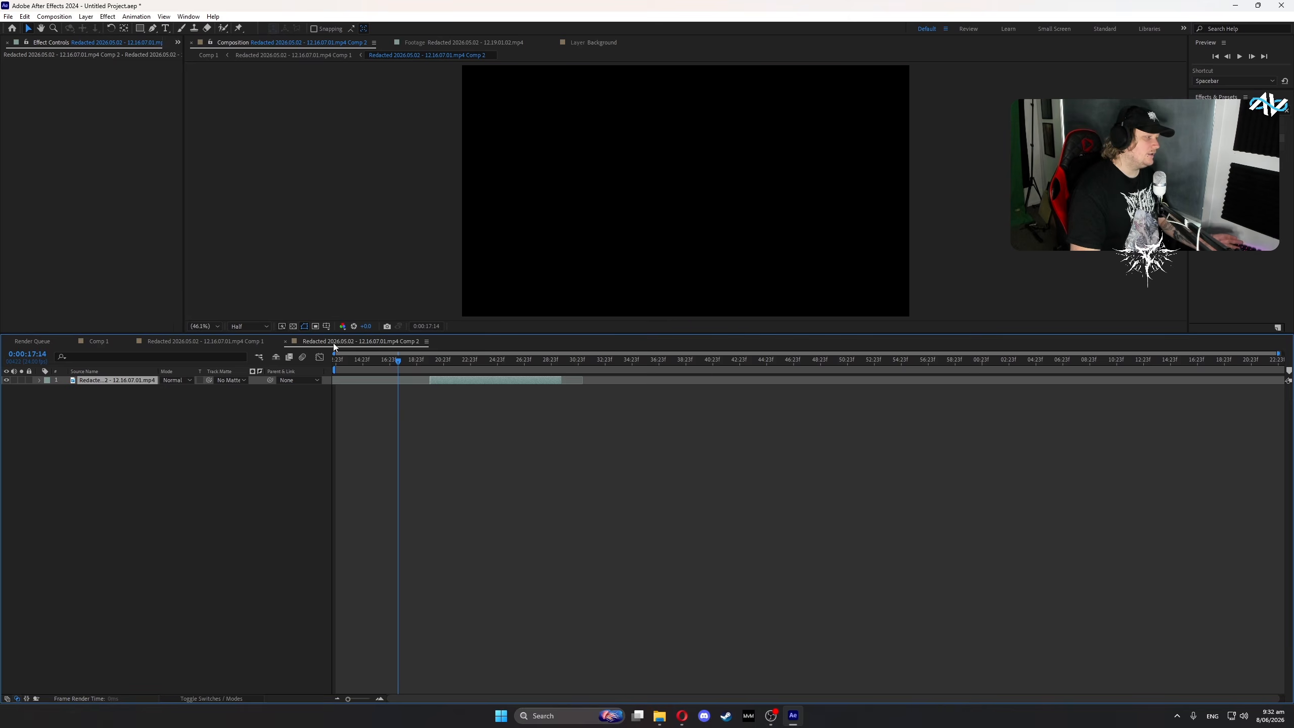
left_click(245, 341)
left_click_drag(465, 360, 421, 396)
left_click(104, 342)
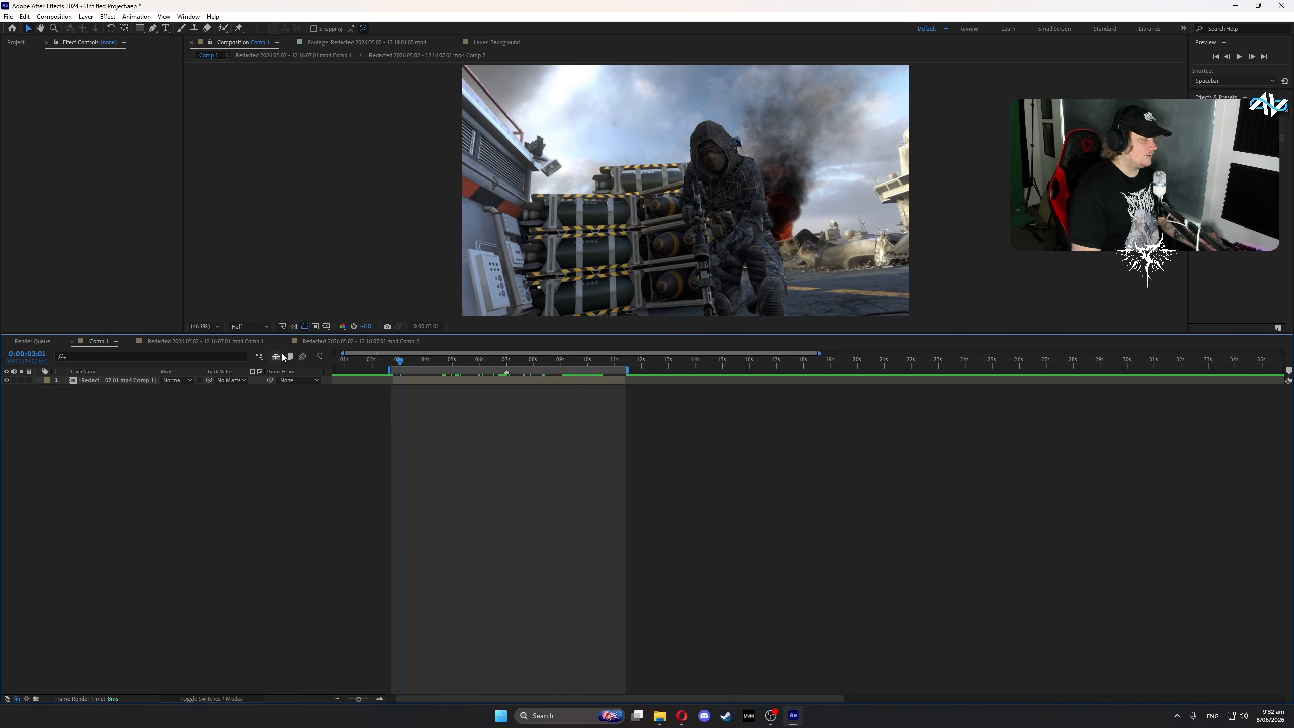
left_click(195, 341)
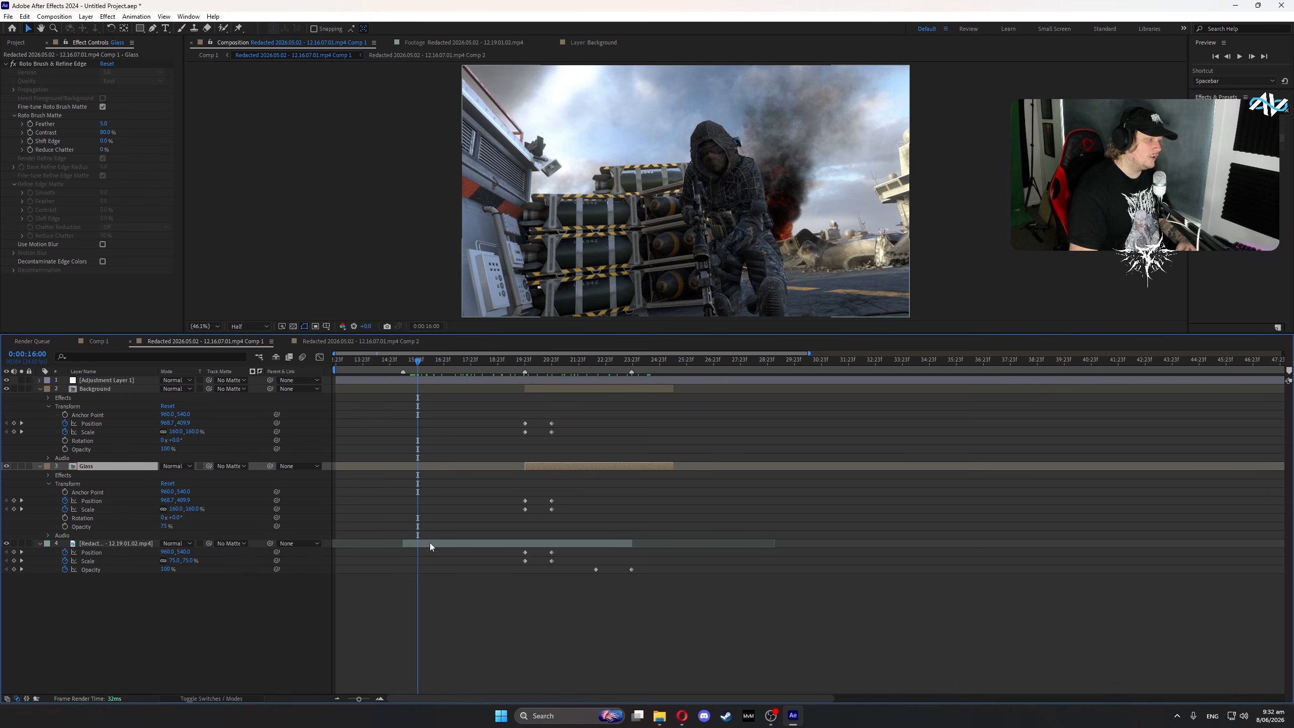
- Extend the 12.19.01.02.mp4 layer by about one second at both ends and lengthen the ends of the Glass and Background layers by about half a second
left_click(403, 542)
left_click_drag(403, 541, 377, 541)
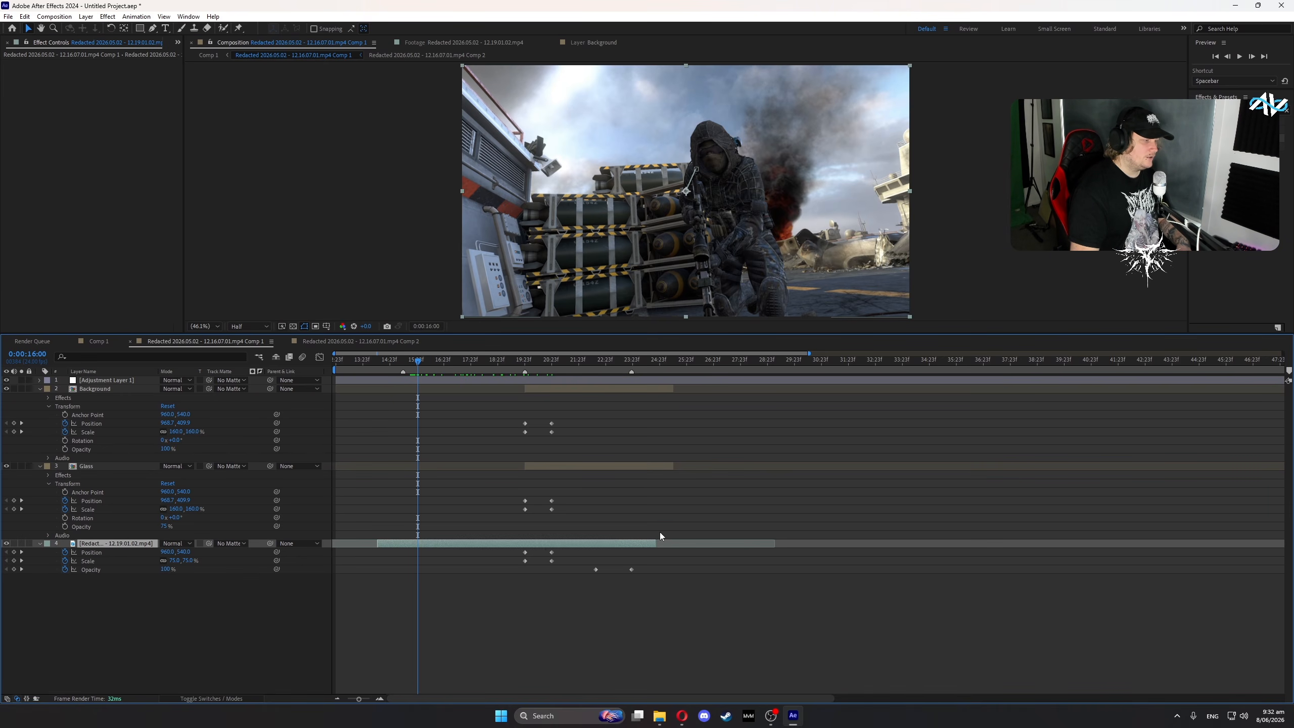
left_click_drag(673, 466, 690, 466)
left_click_drag(673, 388, 690, 389)
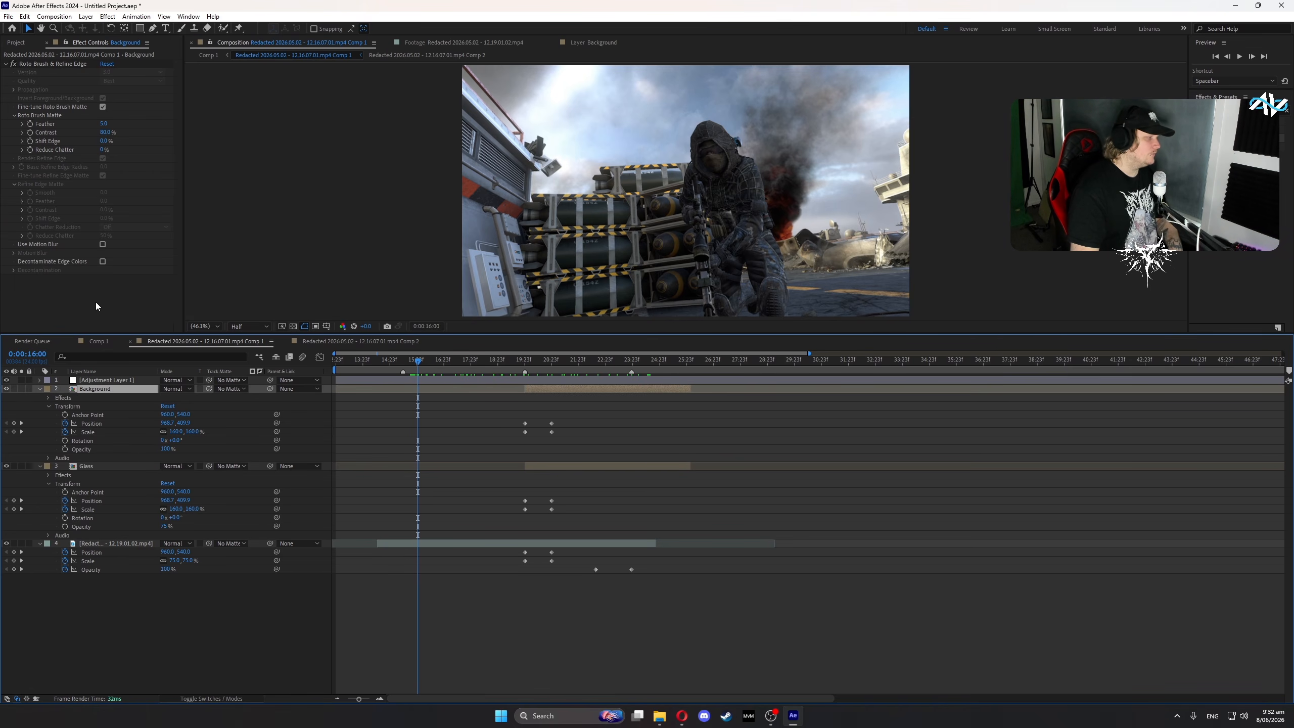
- Apply Twixtor Pro to the nested composition layer in Comp 1 and set its input frame rate to 60
left_click(98, 341)
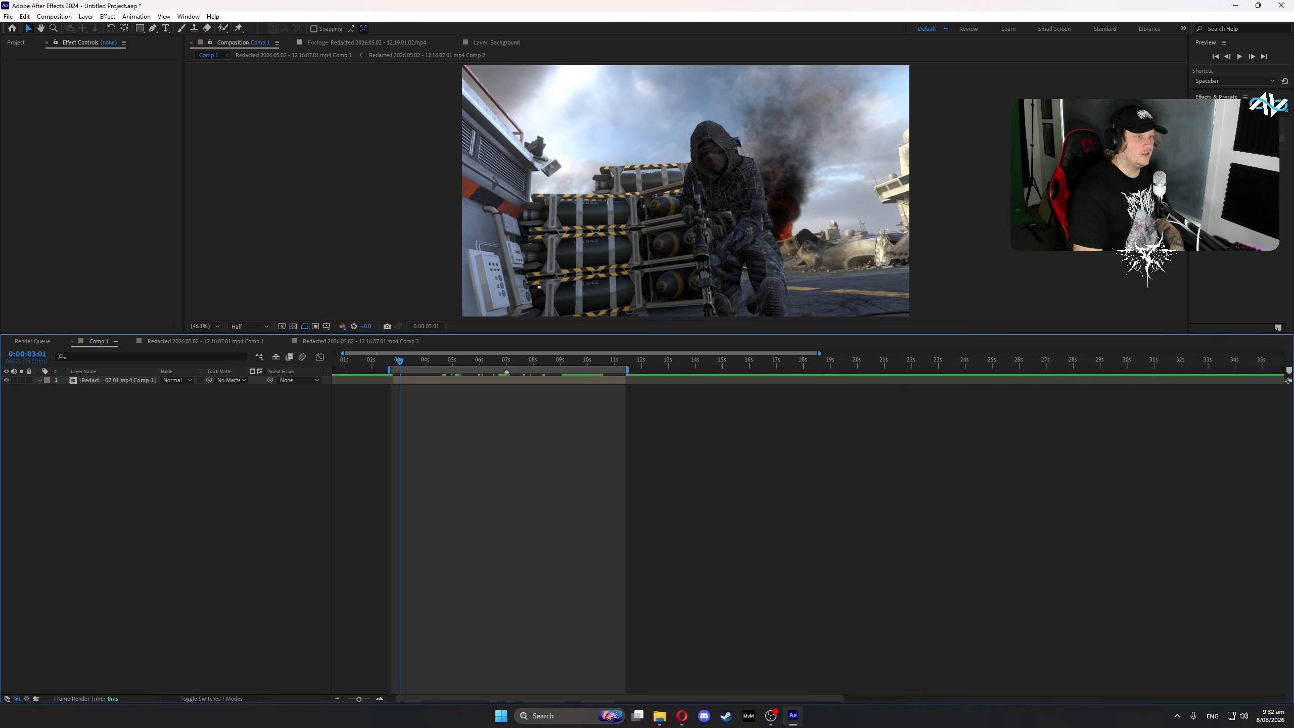
left_click(414, 378)
key("e")
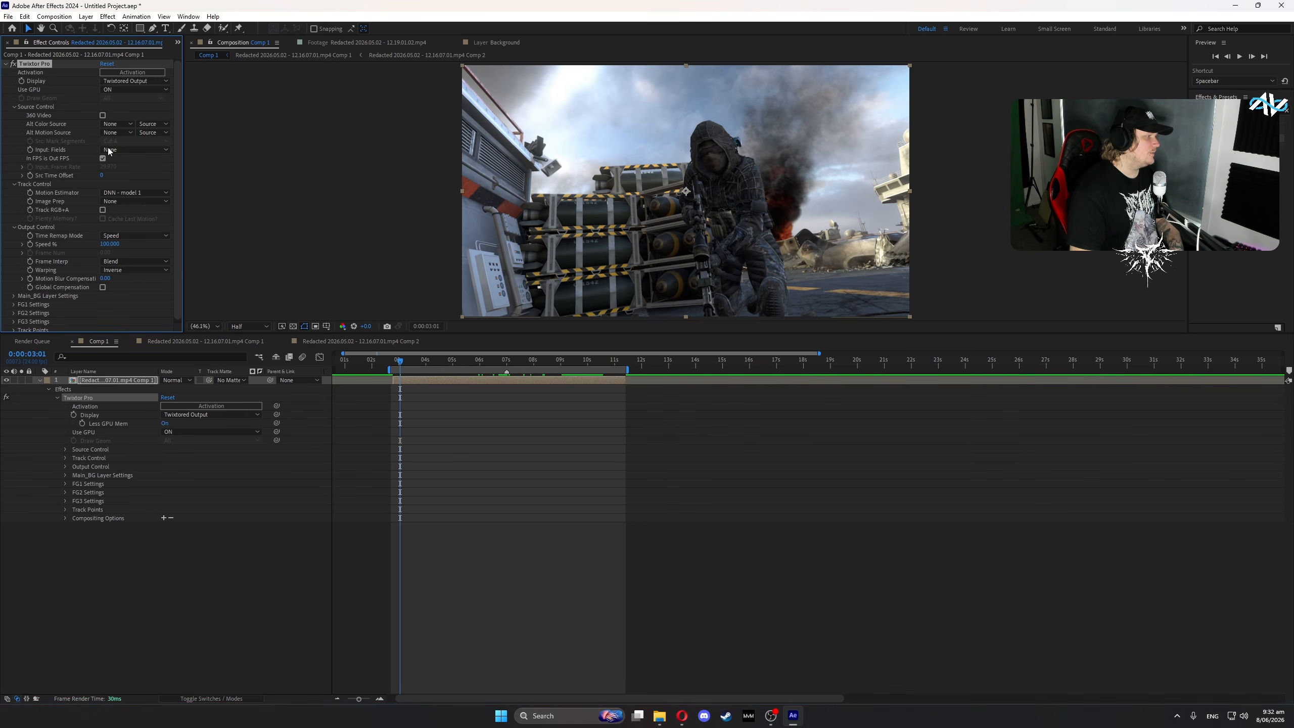
type("0")
- Set Twixtor's image prep to Contrast/Edge Enhance, frame interpolation to Motion Weighted Blend and warping to Inverse w/ Smart Blend
left_click(126, 202)
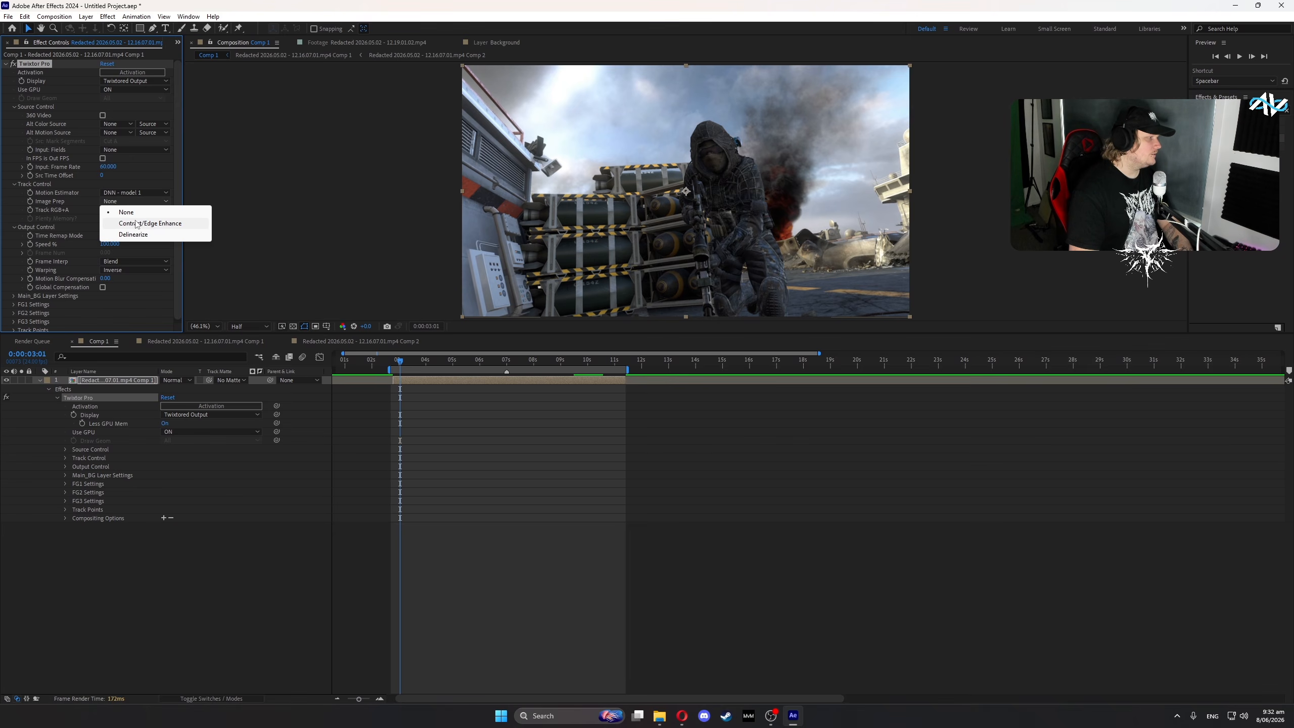
left_click(135, 223)
left_click(130, 261)
left_click(152, 294)
left_click(137, 270)
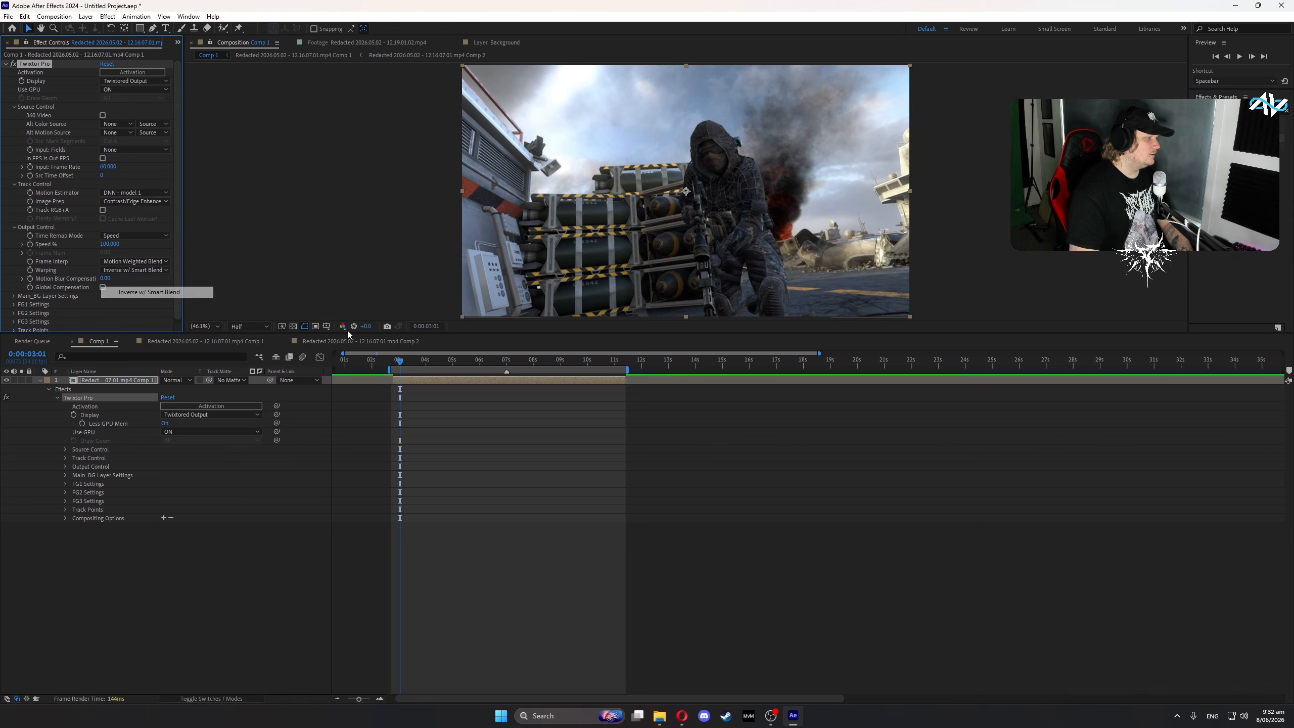
left_click(148, 292)
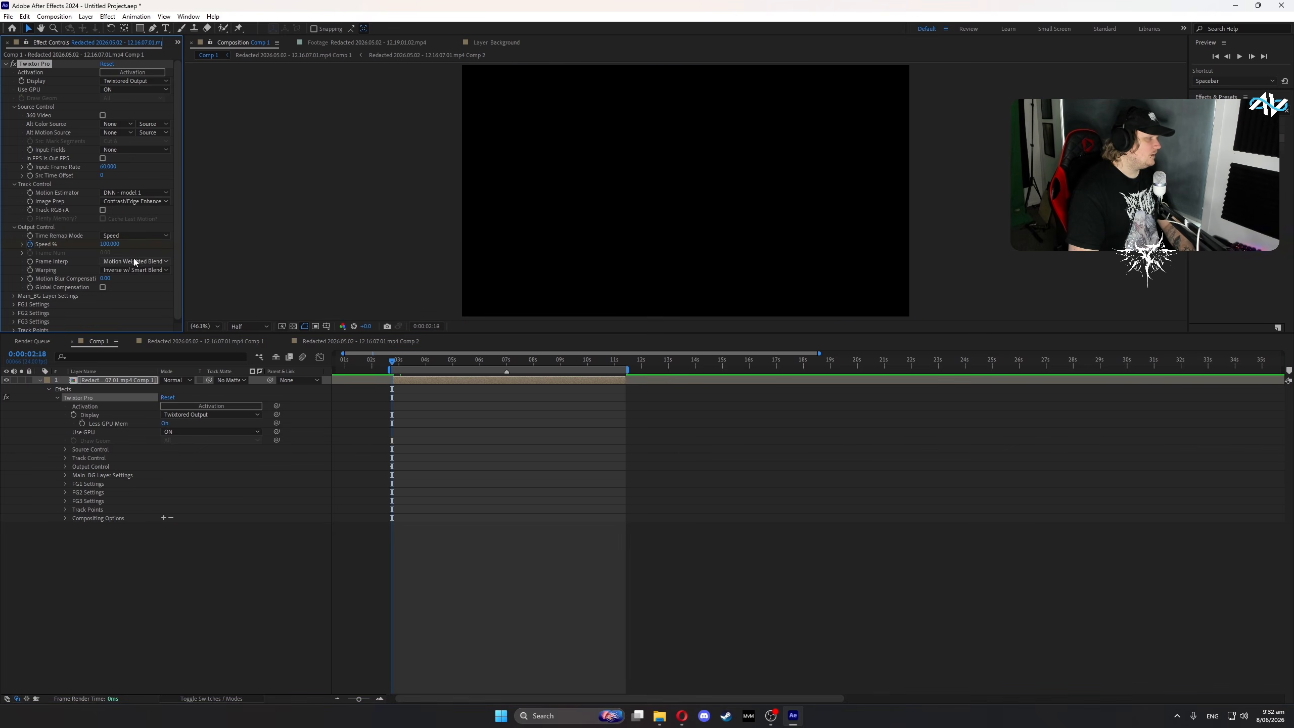
- Keyframe the Twixtor speed at 700% at 0:00:02:19 and at 100% at 0:00:04:16
key("Page_Down")
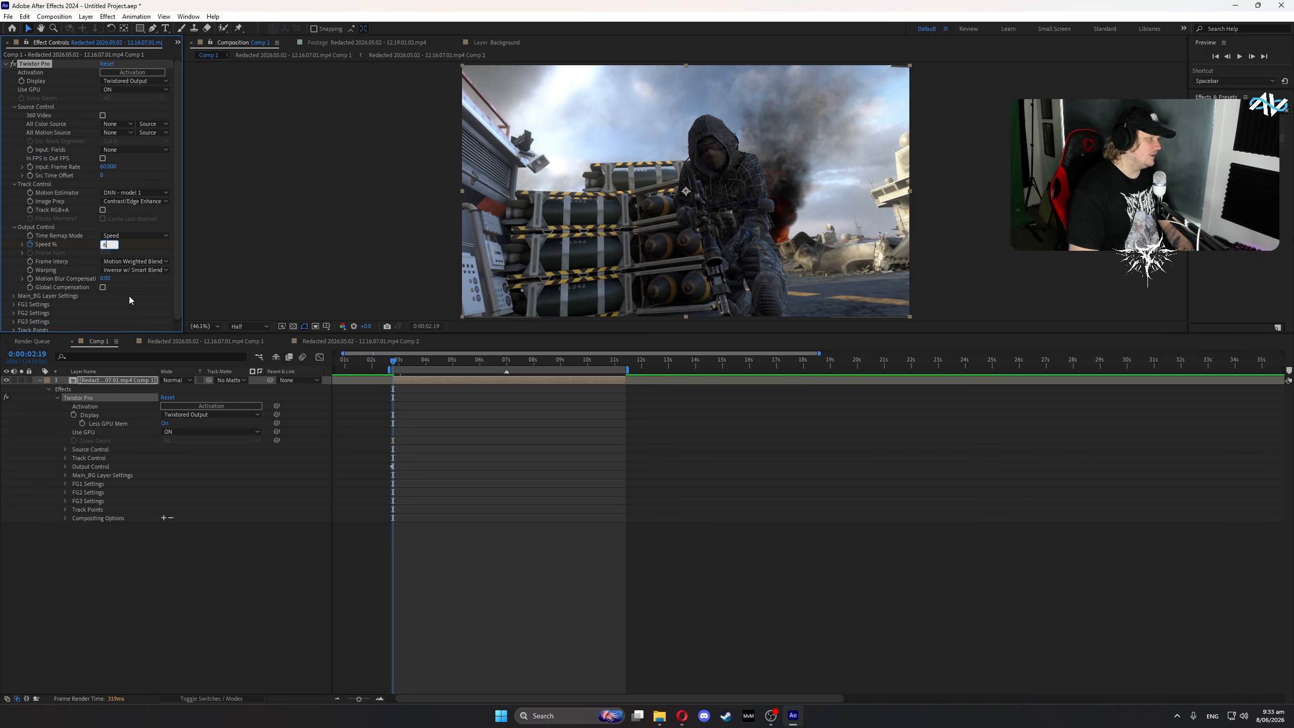
type("6")
key("BackSpace")
type("700")
key("Return")
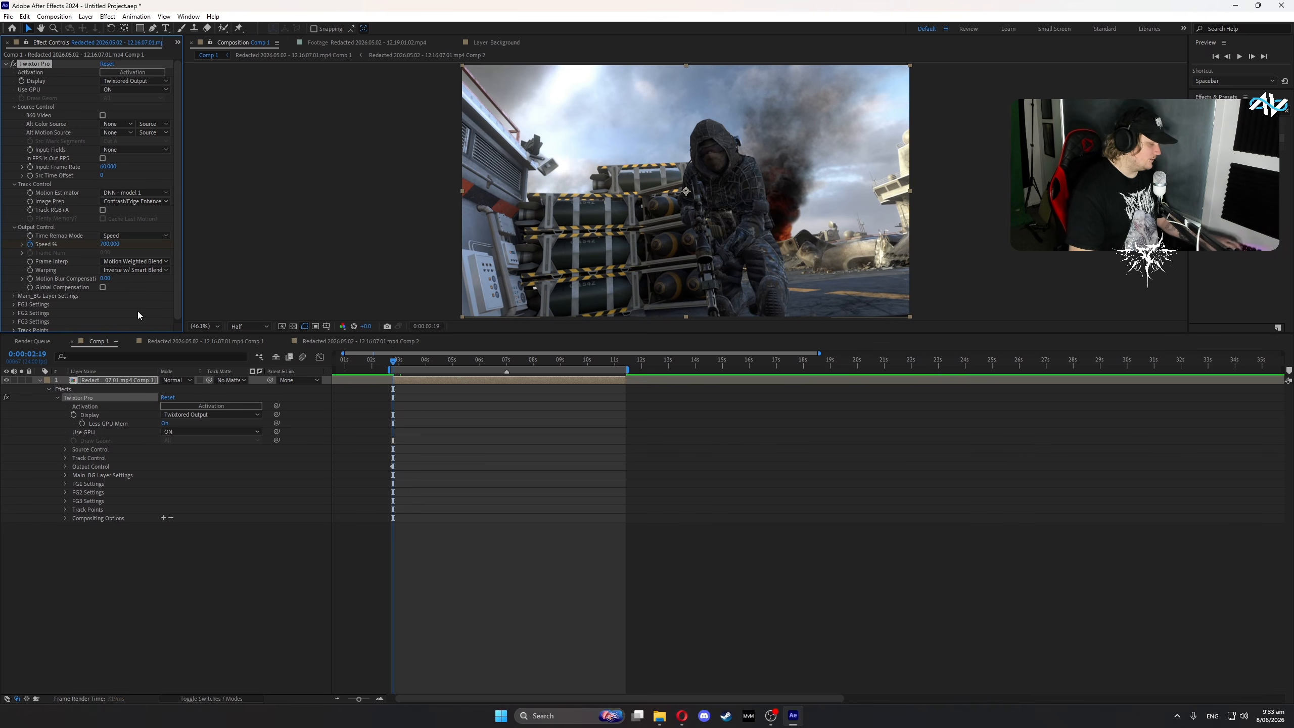
key("u")
left_click_drag(431, 367, 444, 365)
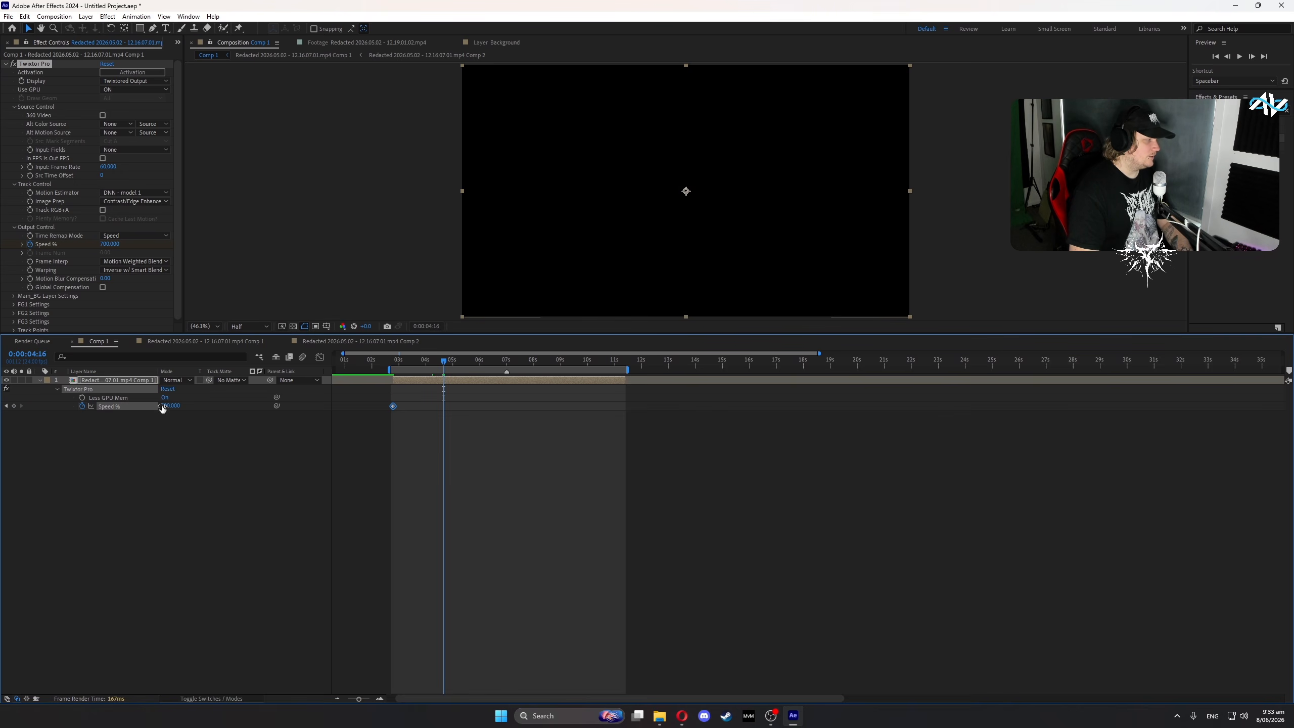
left_click(162, 405)
type("100")
key("Return")
- Add Twixtor speed keyframes of 300% at 0:00:07:00 and 100% at 0:00:08:19
left_click(471, 368)
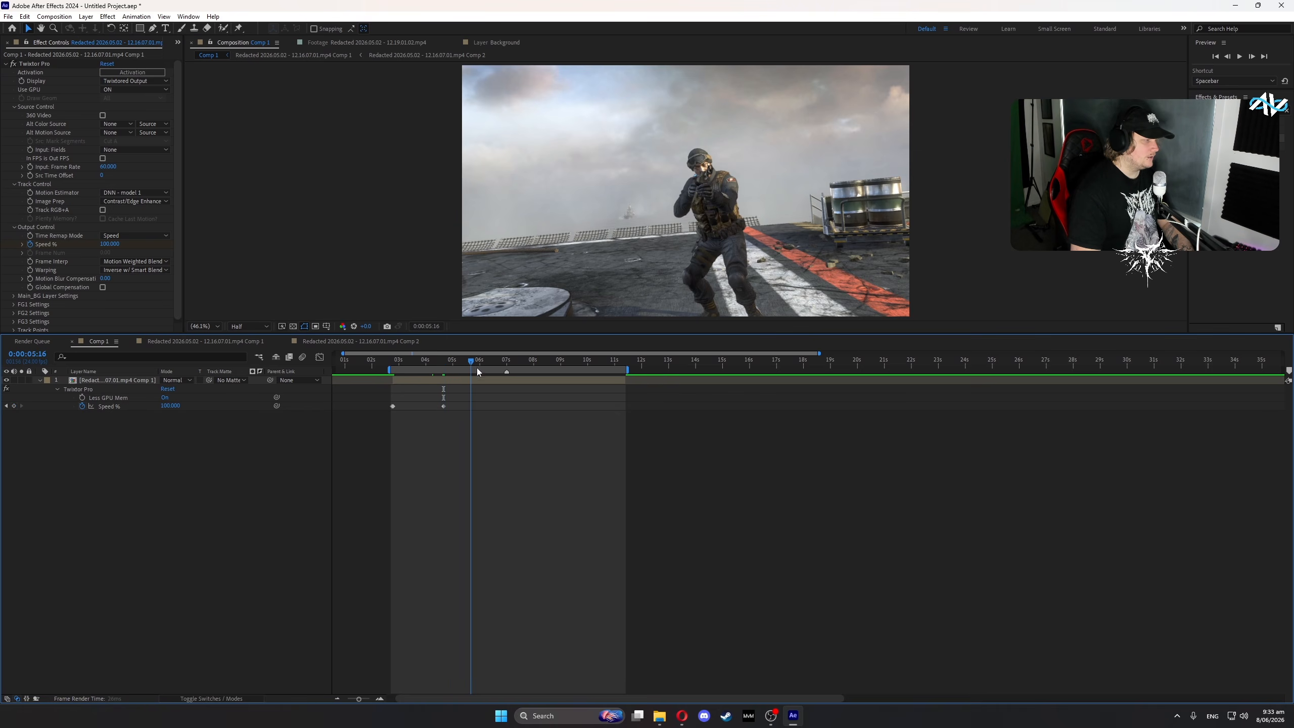
left_click(506, 367)
left_click(171, 406)
type("300")
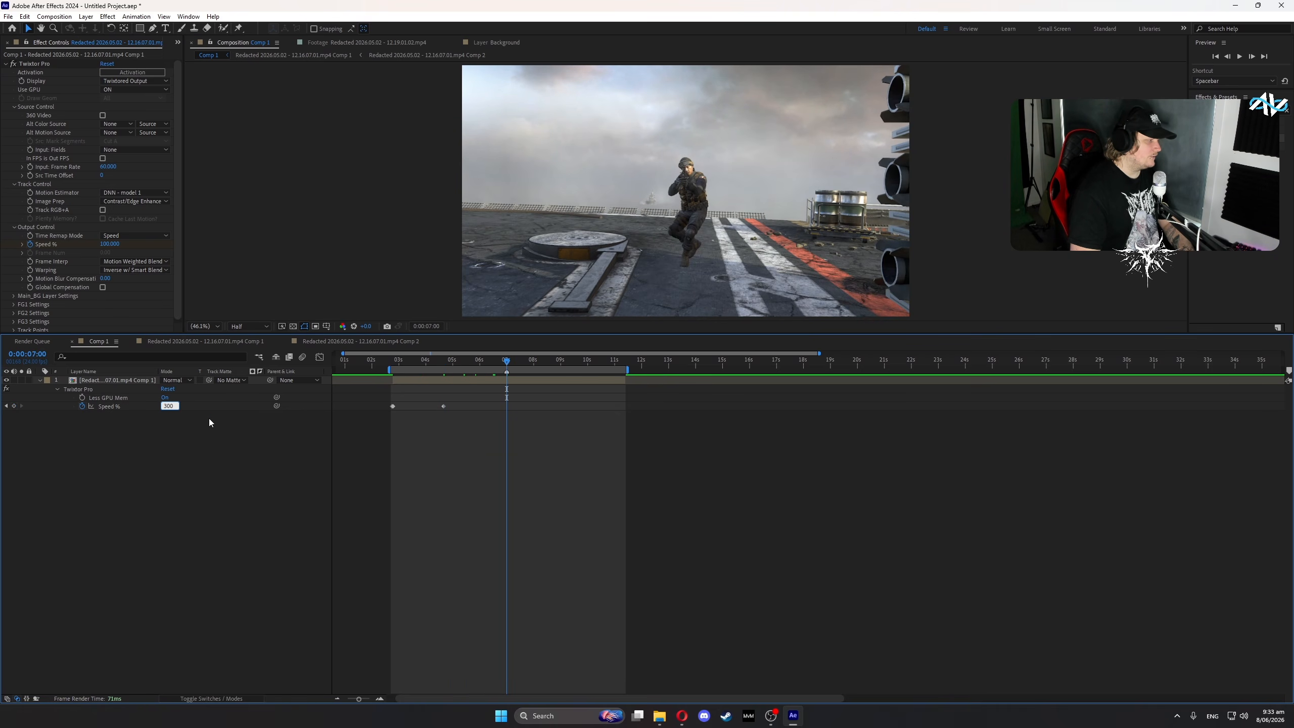
key("Return")
left_click(555, 365)
left_click(171, 406)
type("1")
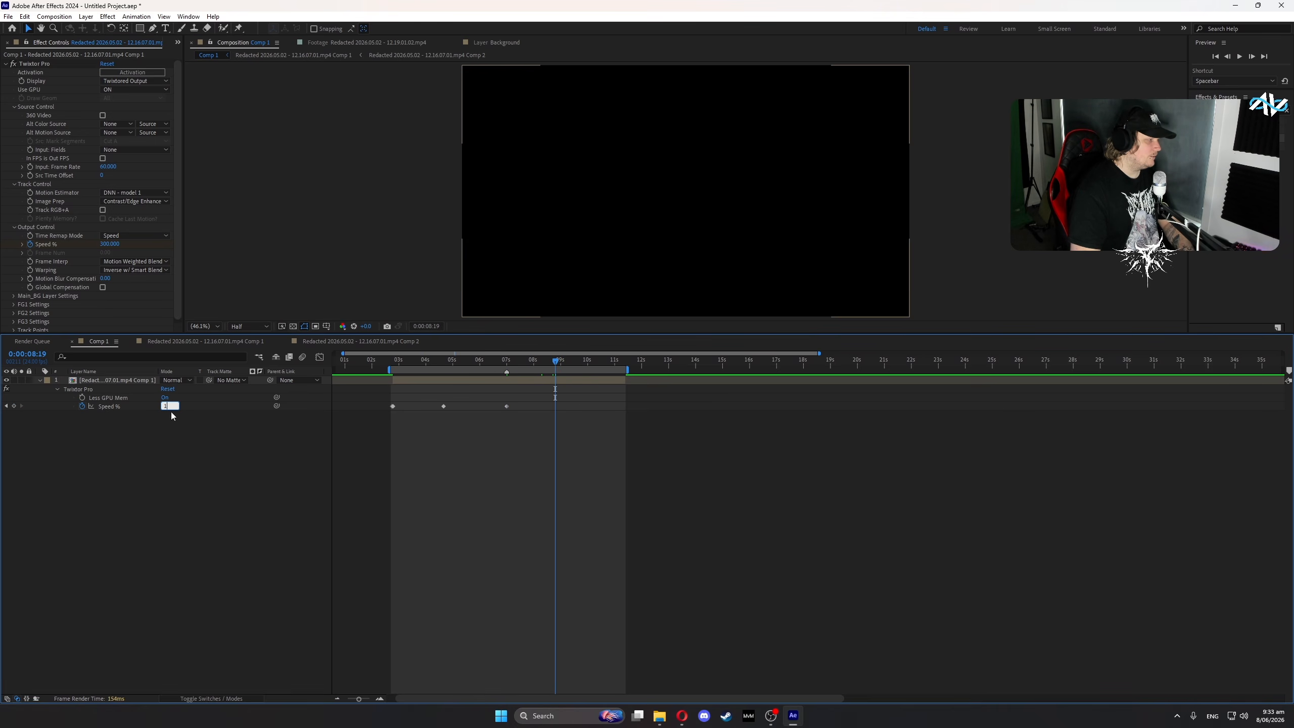
type("00")
key("Return")
- Set the Twixtor speed keyframe at 0:00:02:19 to 500%
left_click(393, 360)
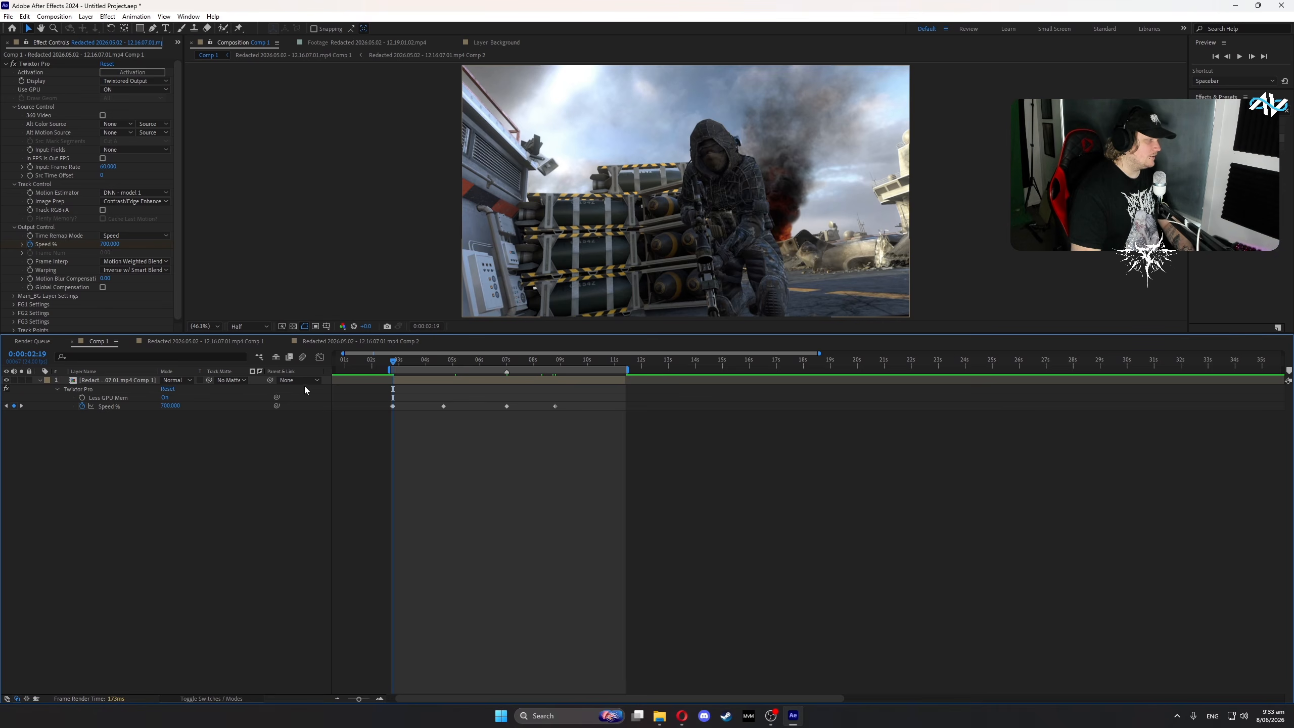
type("500")
key("Return")
- Easy-ease and shape all the Twixtor speed keyframes in the graph editor, and preview the transition in Comp 1
left_click_drag(577, 396, 363, 419)
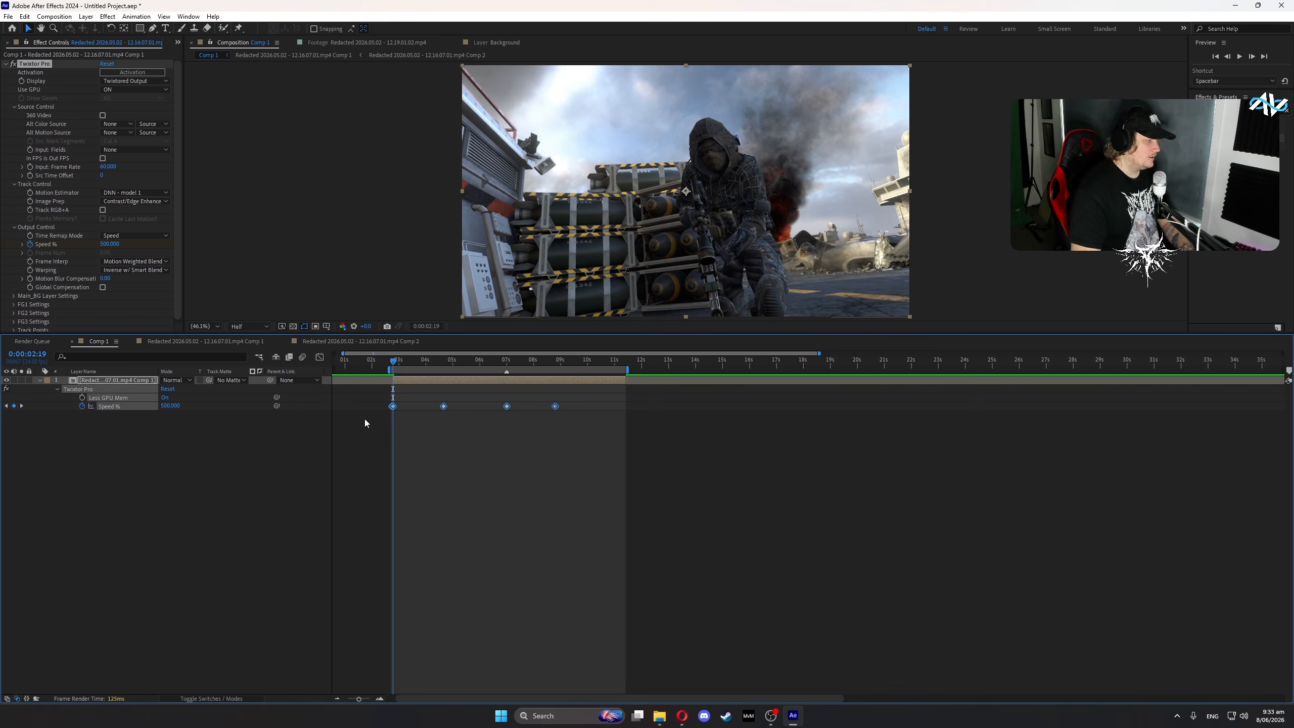
left_click(320, 358)
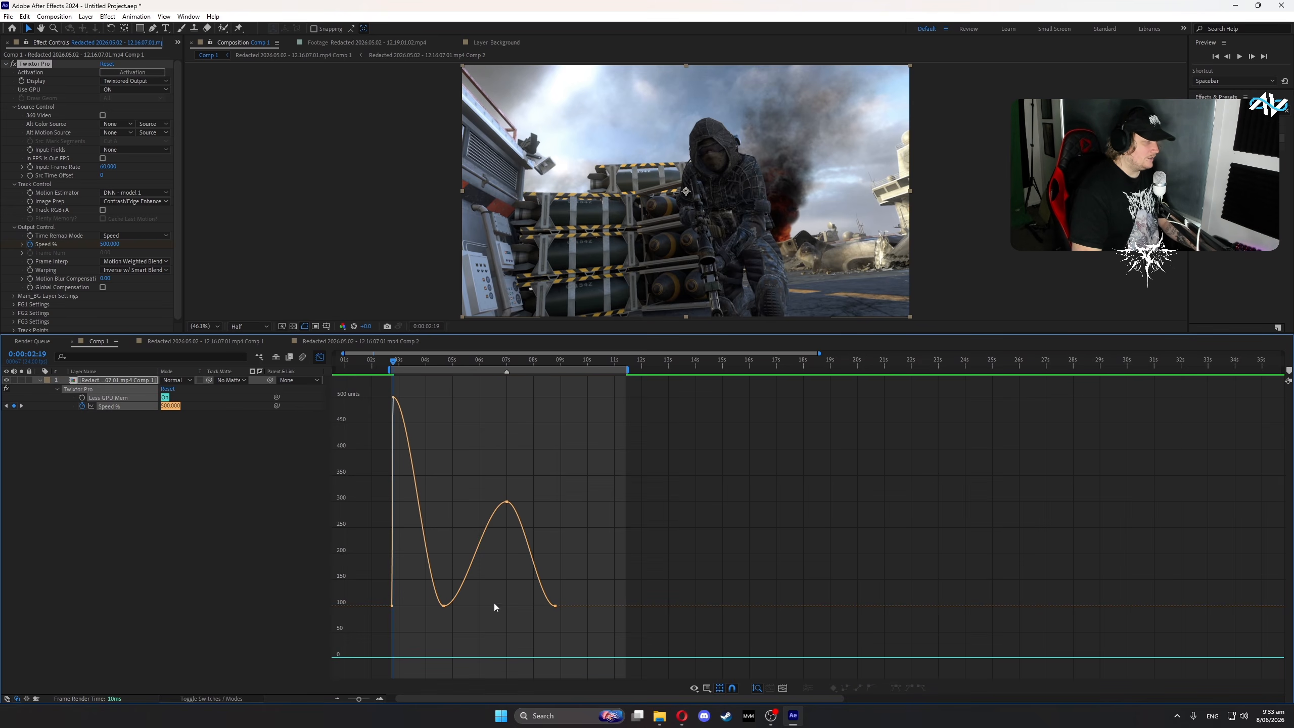
left_click_drag(493, 603, 392, 605)
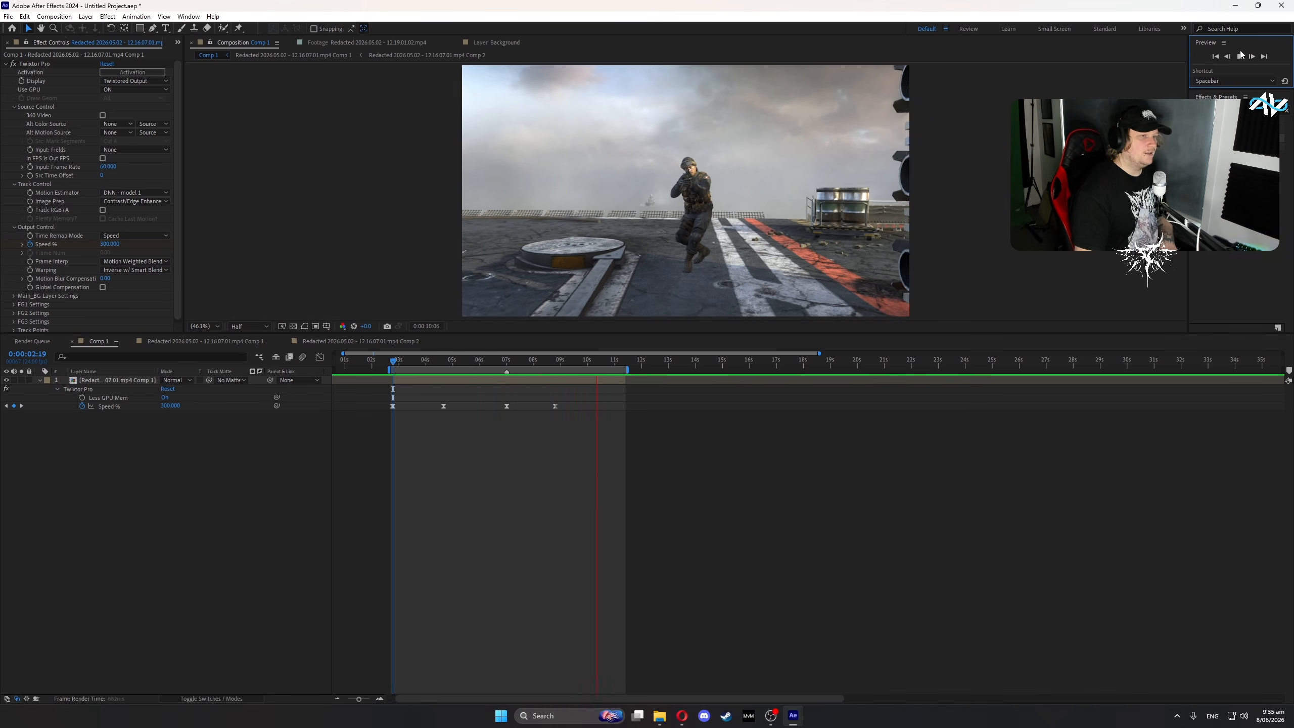
left_click(1240, 55)
left_click_drag(460, 362, 487, 366)
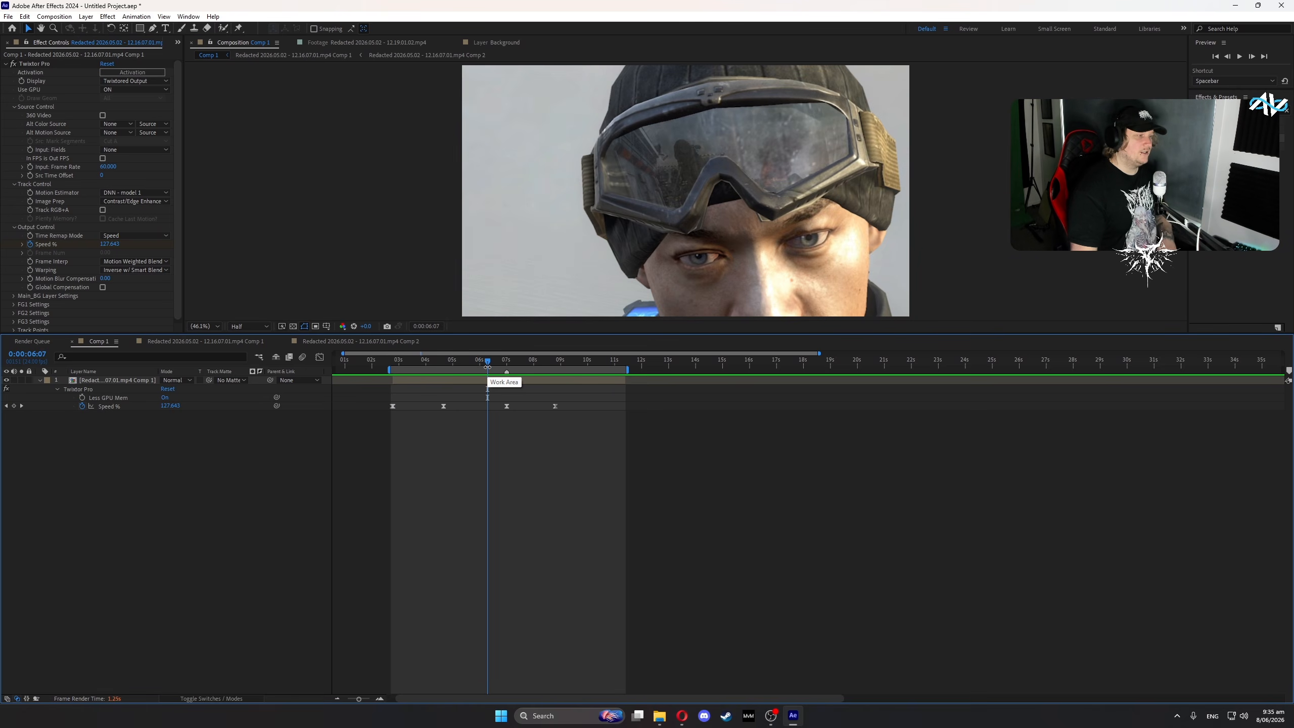